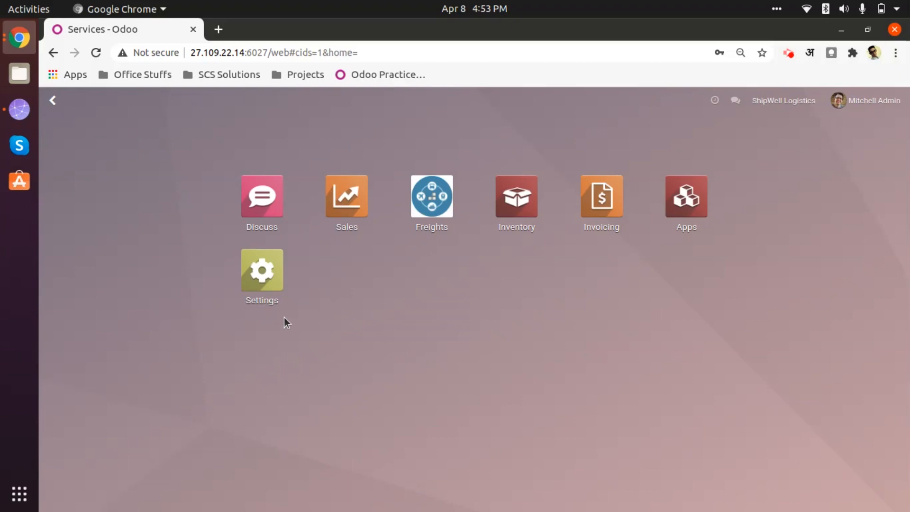
Open the Freights module.
{"action": "left_click", "coordinate": [435, 205]}
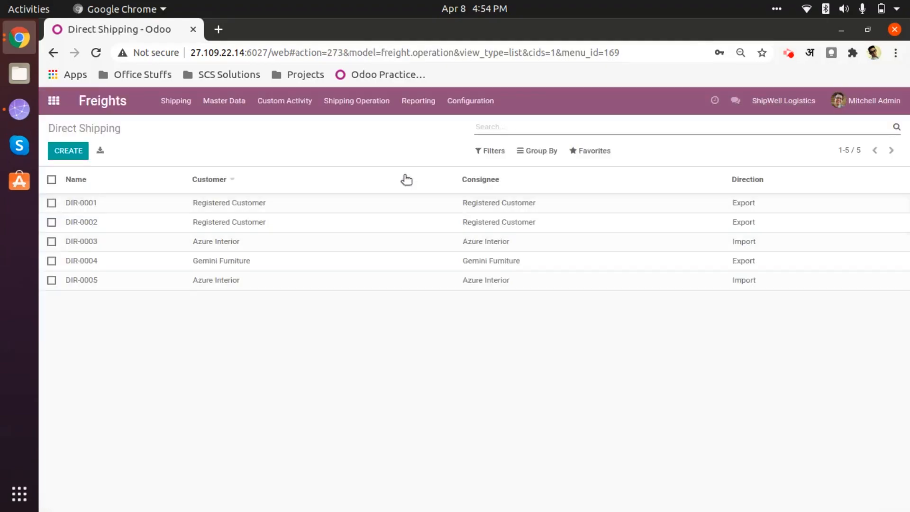
Review which record types the Freights Configuration and Master Data sections offer.
{"action": "left_click", "coordinate": [482, 102]}
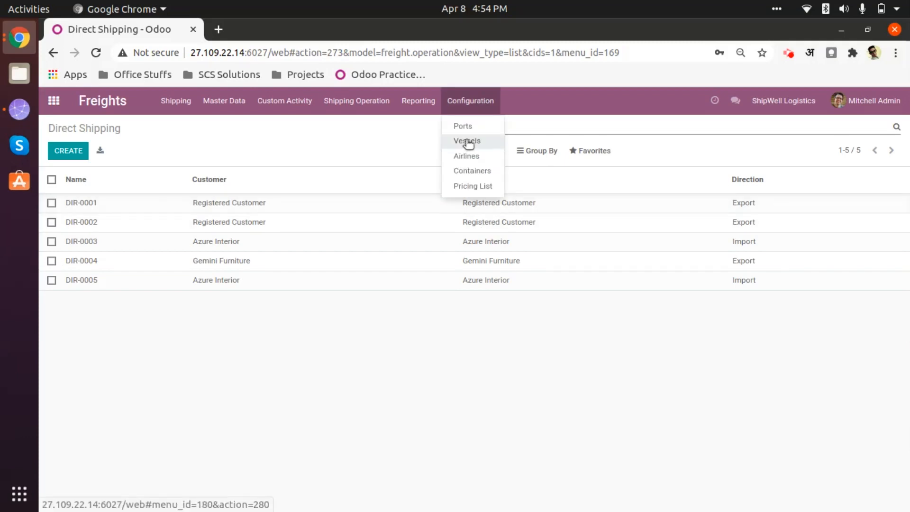
{"action": "left_click", "coordinate": [364, 154]}
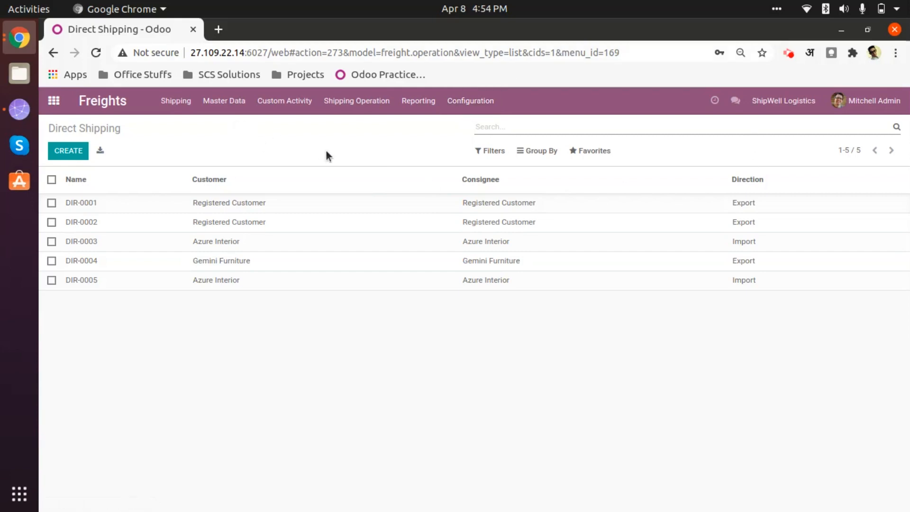
{"action": "left_click", "coordinate": [235, 100]}
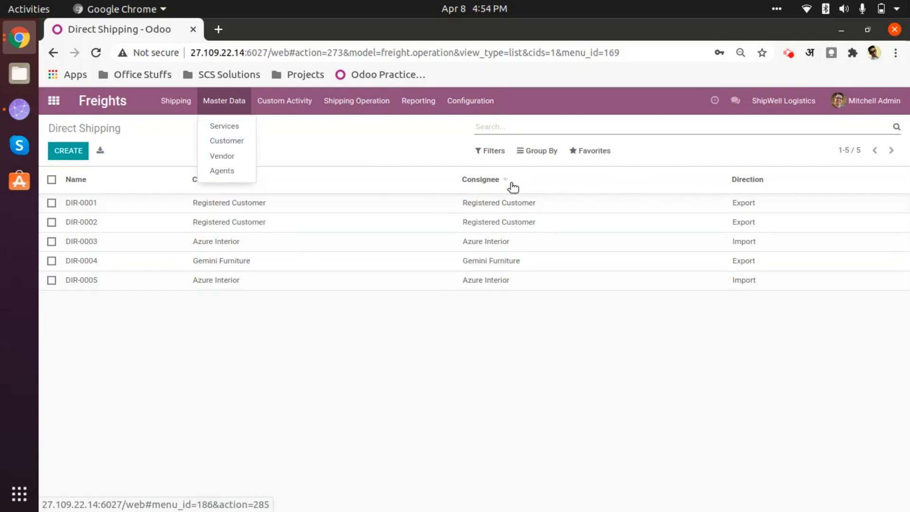
{"action": "left_click", "coordinate": [400, 140]}
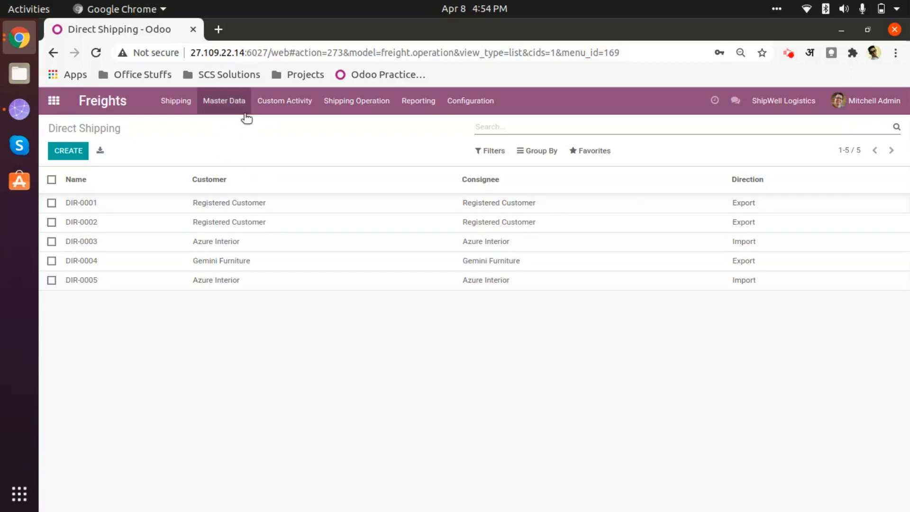
{"action": "left_click", "coordinate": [230, 100]}
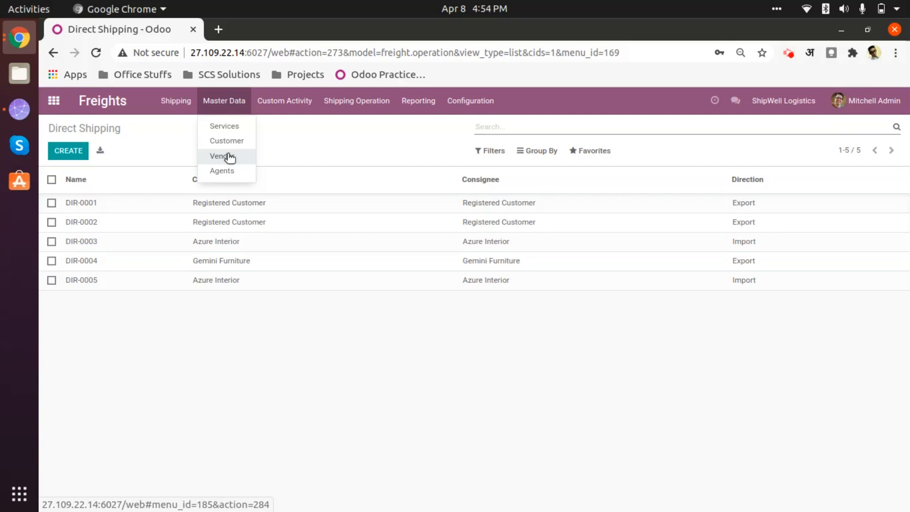
{"action": "left_click", "coordinate": [385, 145]}
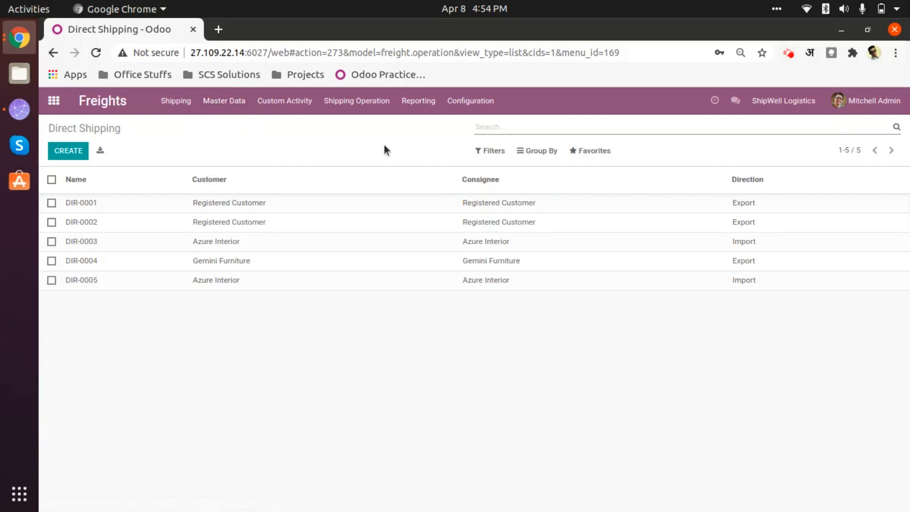
{"action": "left_click", "coordinate": [457, 114]}
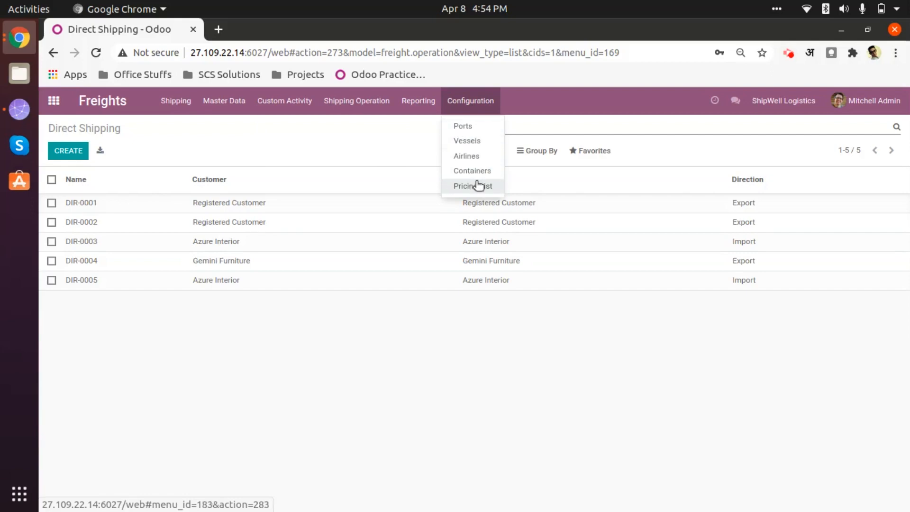
{"action": "left_click", "coordinate": [242, 151]}
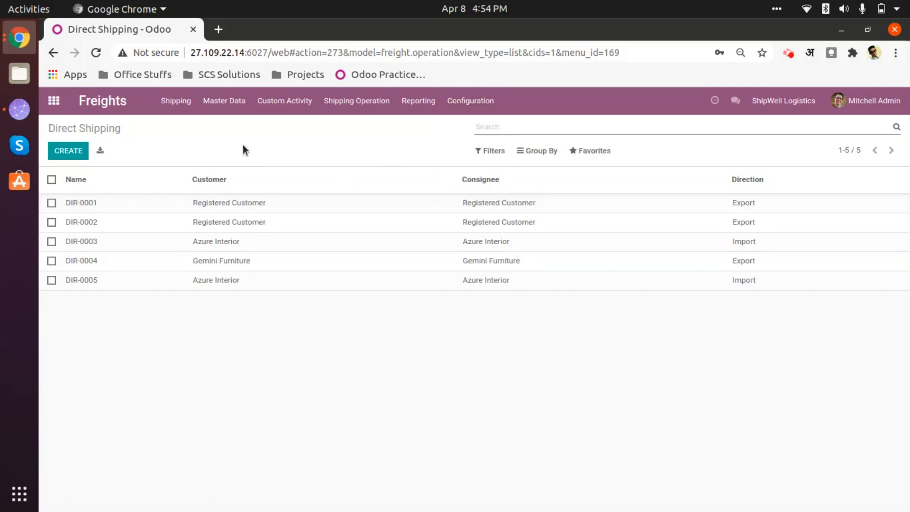
Go to the Direct Shipping list and start a new shipping record.
{"action": "left_click", "coordinate": [179, 100]}
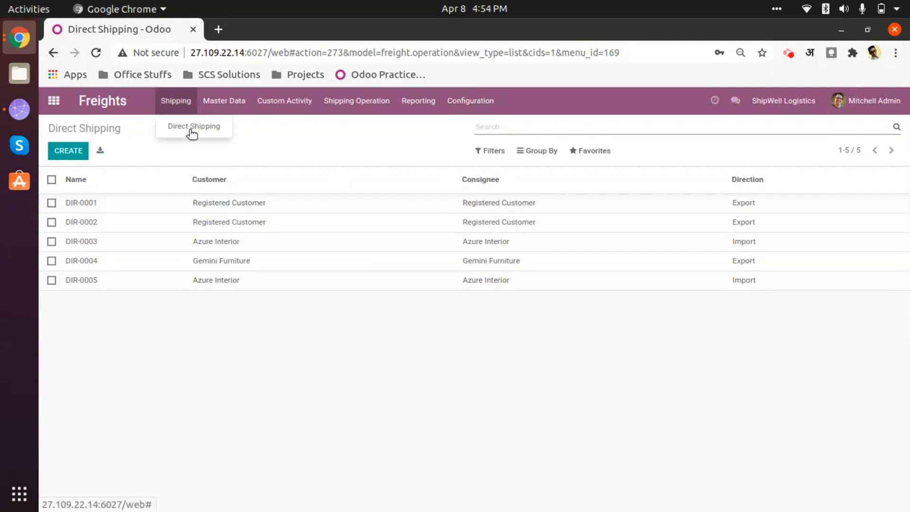
{"action": "left_click", "coordinate": [205, 127]}
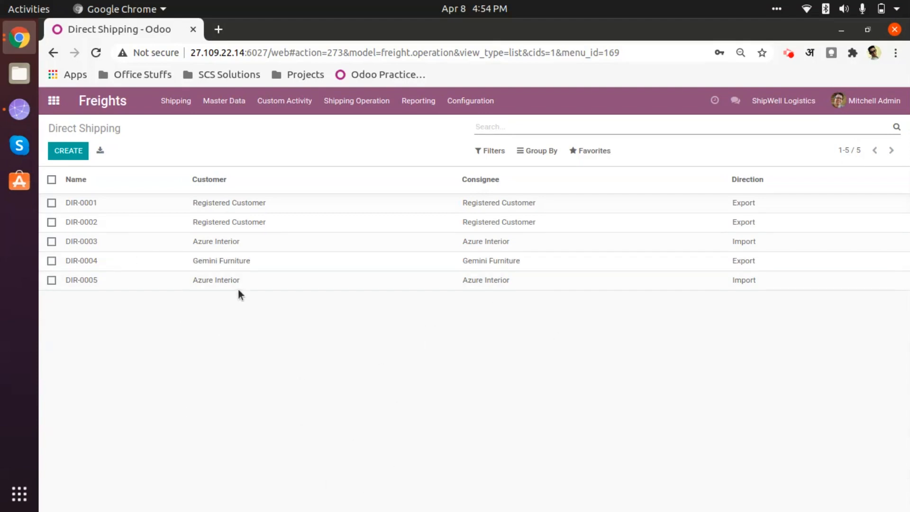
{"action": "left_click", "coordinate": [80, 149]}
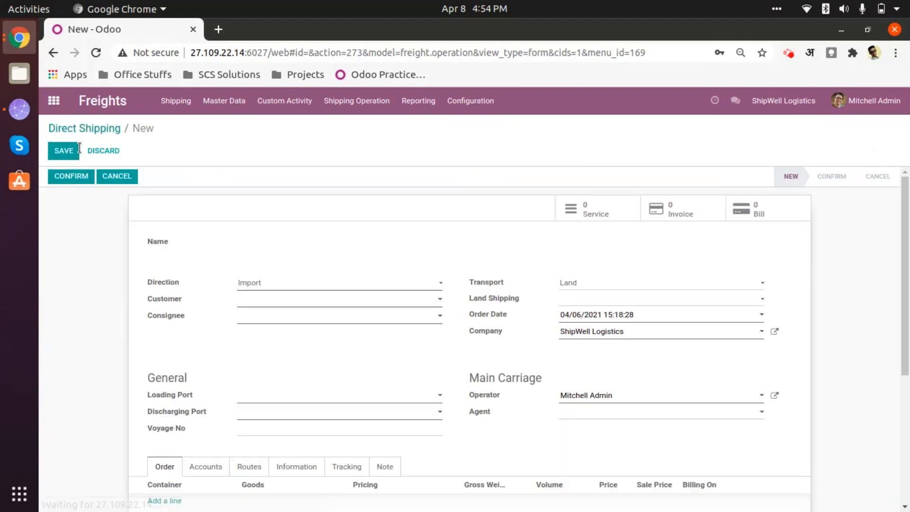
Look through the new shipping form, including the available discharging ports, the order lines and the Master Data entries.
{"action": "scroll", "coordinate": [299, 283], "scroll_direction": "down", "scroll_amount": 2}
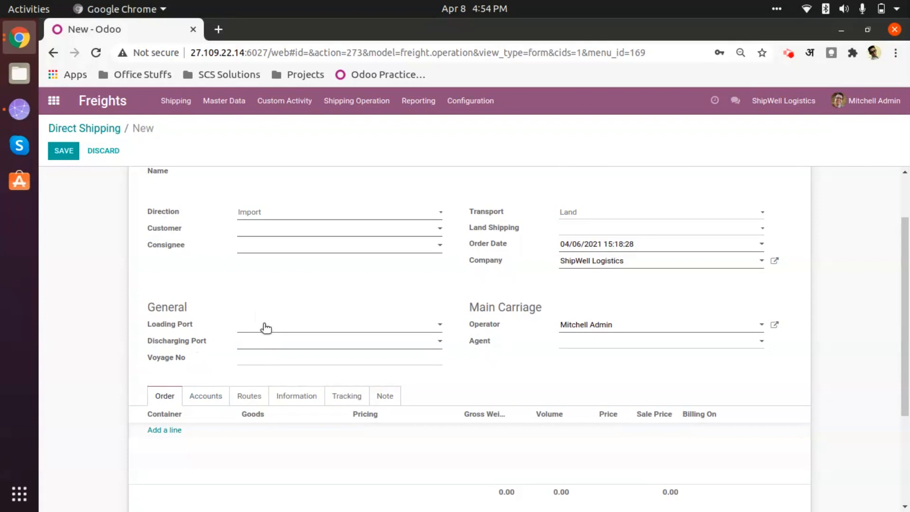
{"action": "left_click", "coordinate": [267, 344]}
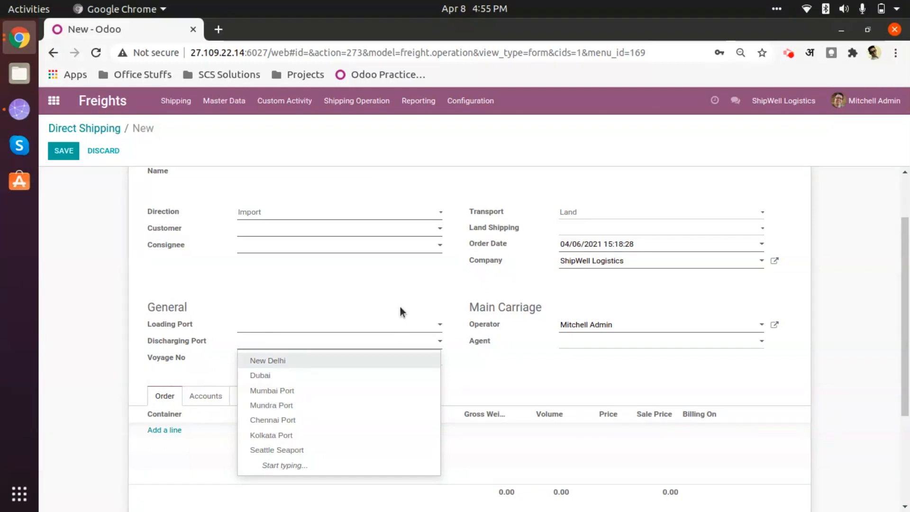
{"action": "left_click", "coordinate": [377, 308]}
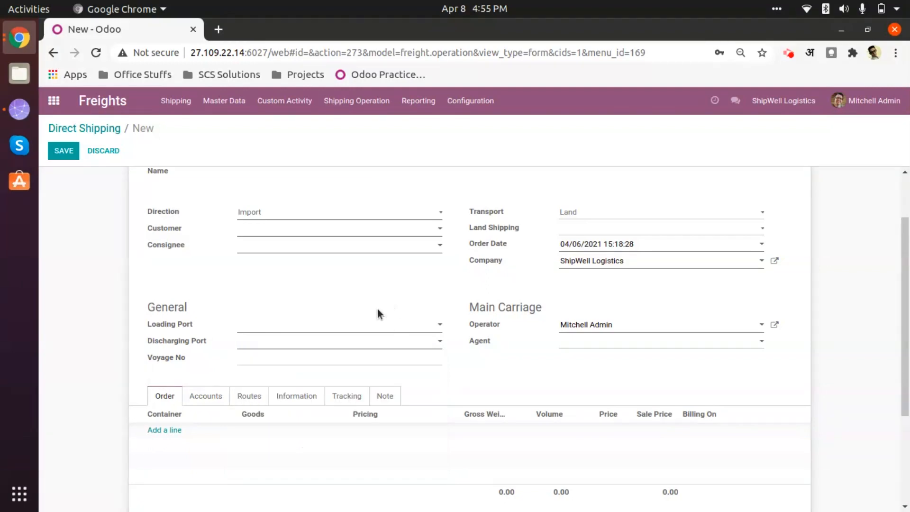
{"action": "left_click", "coordinate": [223, 110]}
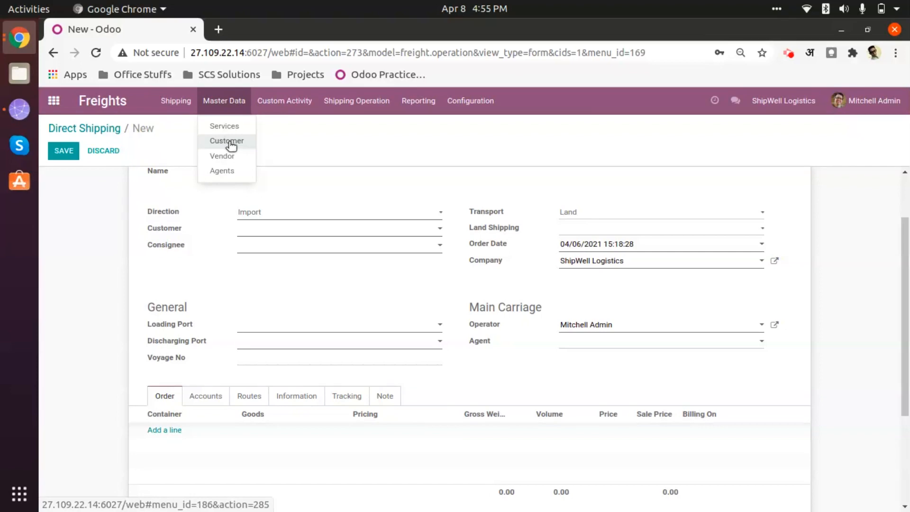
{"action": "left_click", "coordinate": [302, 152]}
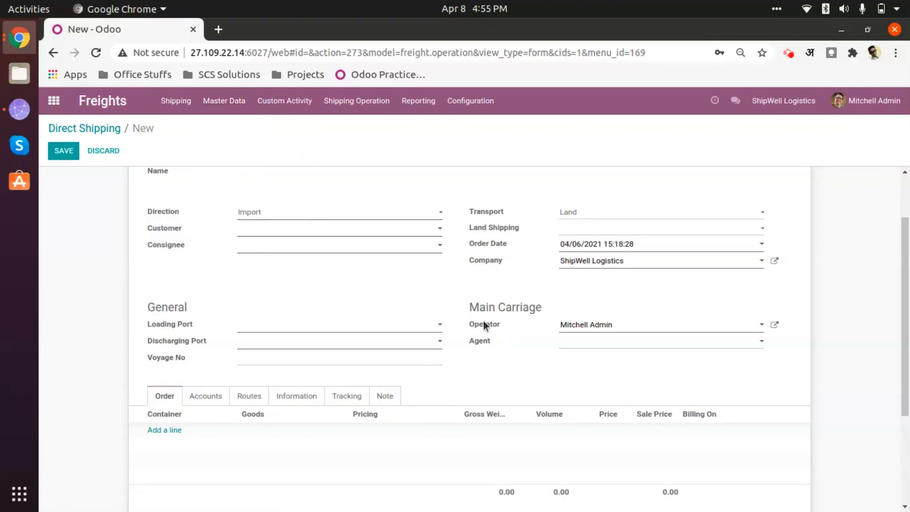
{"action": "scroll", "coordinate": [474, 327], "scroll_direction": "down", "scroll_amount": 2}
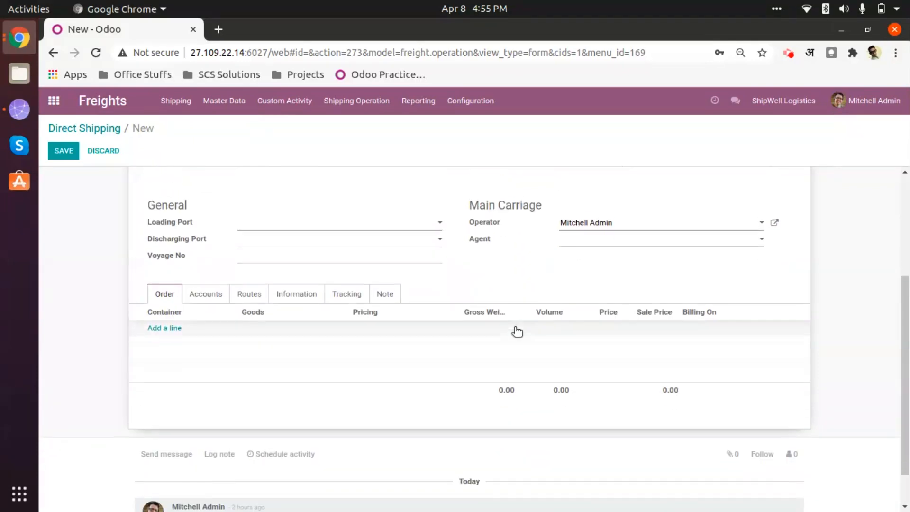
{"action": "scroll", "coordinate": [276, 450], "scroll_direction": "up", "scroll_amount": 4}
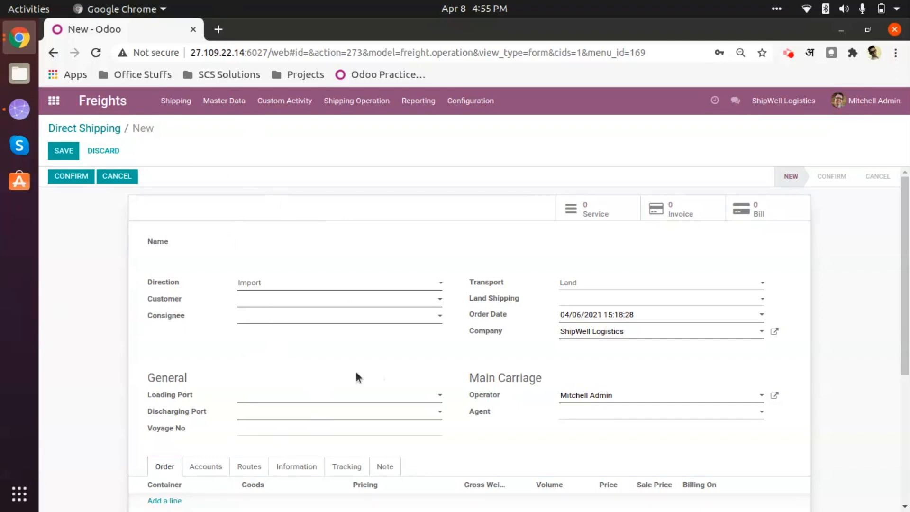
Check the shipment's Direction options and look up "New" in the Customer field, leaving the field empty.
{"action": "left_click", "coordinate": [282, 284]}
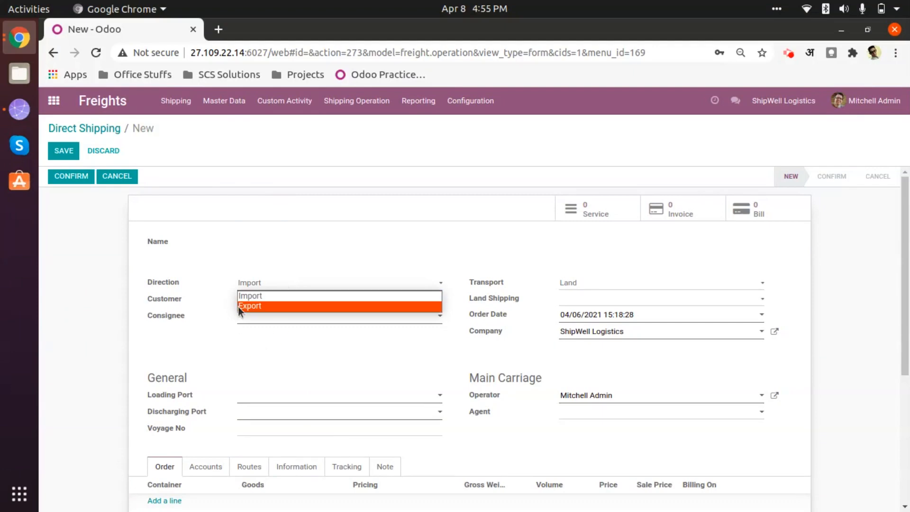
{"action": "left_click", "coordinate": [274, 299]}
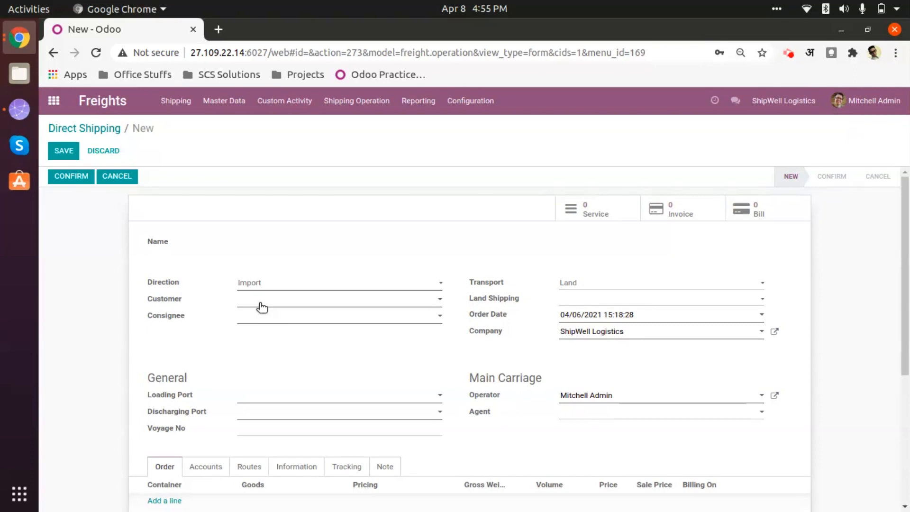
{"action": "left_click", "coordinate": [261, 306]}
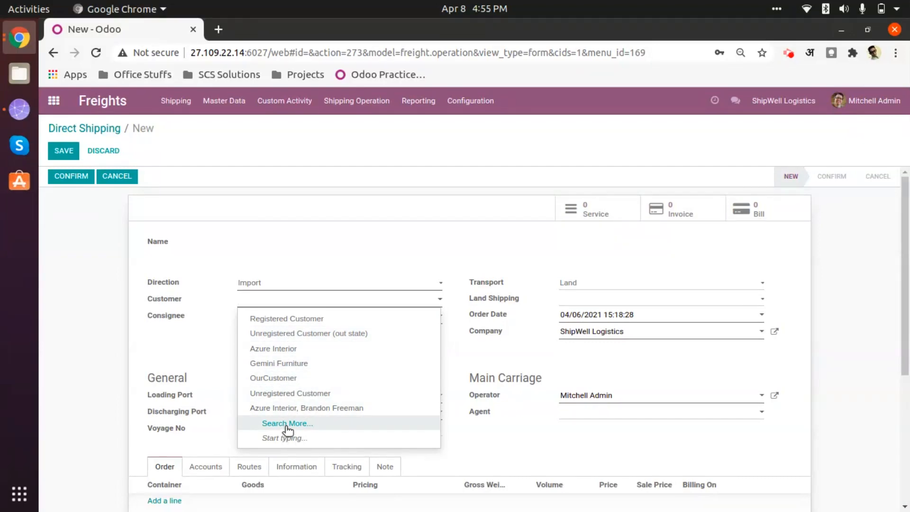
{"action": "type", "text": "New"}
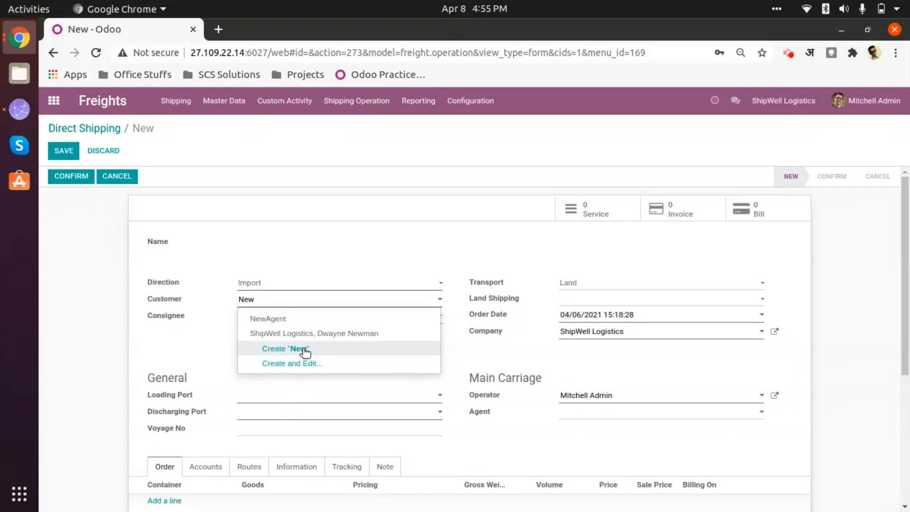
{"action": "key", "text": "ctrl+a"}
{"action": "key", "text": "BackSpace"}
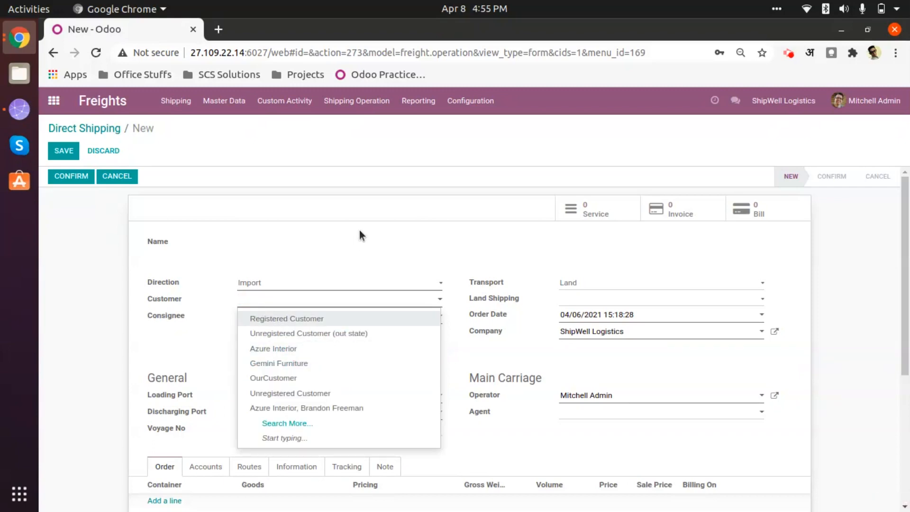
{"action": "left_click", "coordinate": [379, 232]}
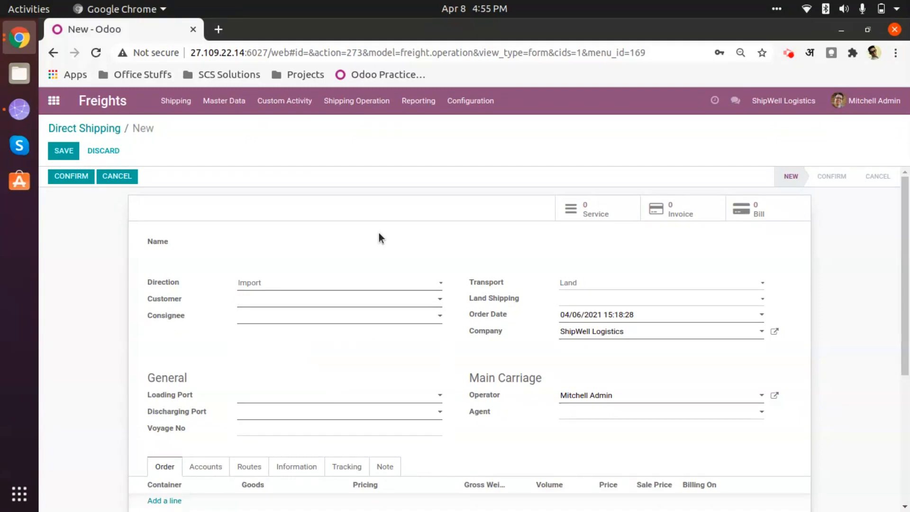
Examine the selectable customers and the selectable agents under Main Carriage without choosing any.
{"action": "left_click", "coordinate": [321, 302]}
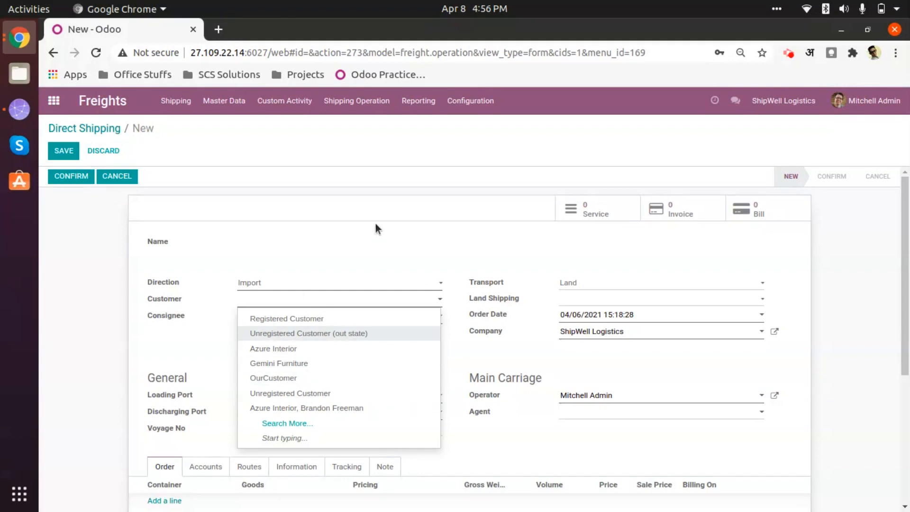
{"action": "left_click", "coordinate": [438, 305]}
{"action": "left_click", "coordinate": [598, 418]}
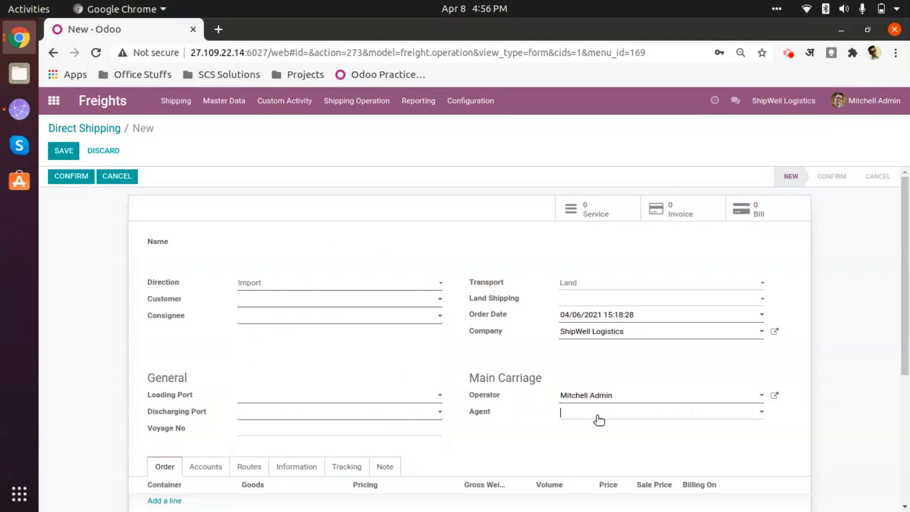
{"action": "scroll", "coordinate": [600, 418], "scroll_direction": "down", "scroll_amount": 1}
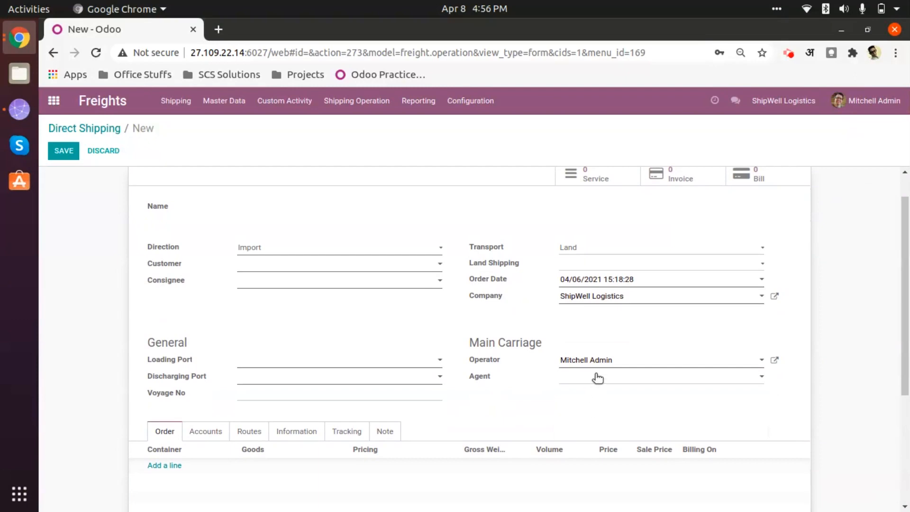
{"action": "left_click", "coordinate": [596, 376]}
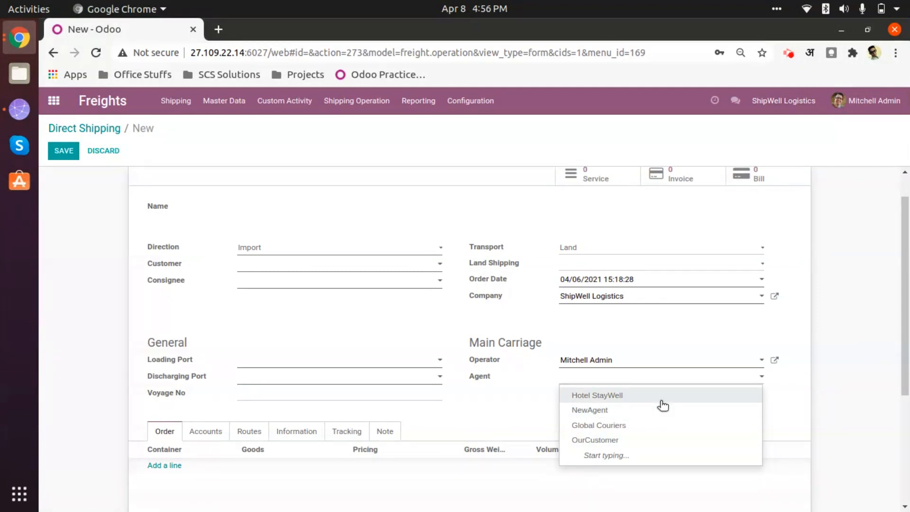
{"action": "left_click", "coordinate": [234, 152]}
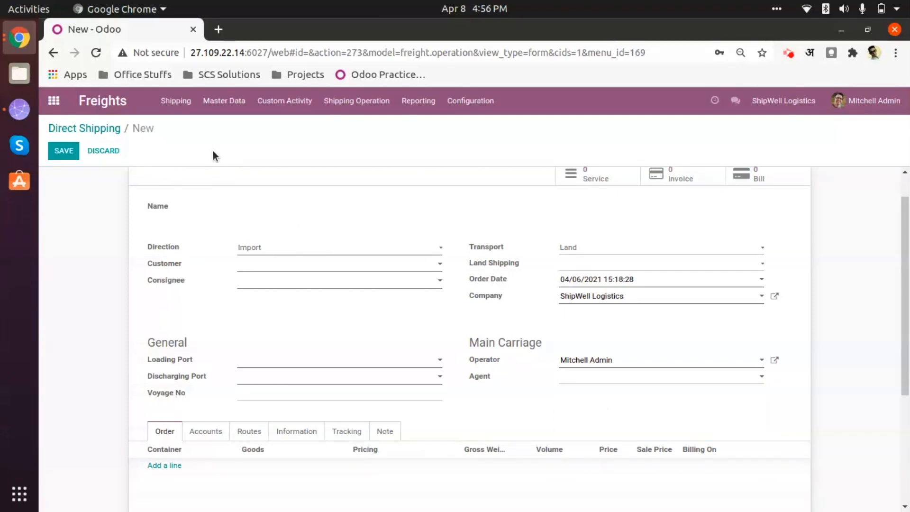
Compare the Master Data entries with the agents selectable under the new shipment's Main Carriage, choosing none.
{"action": "left_click", "coordinate": [229, 110]}
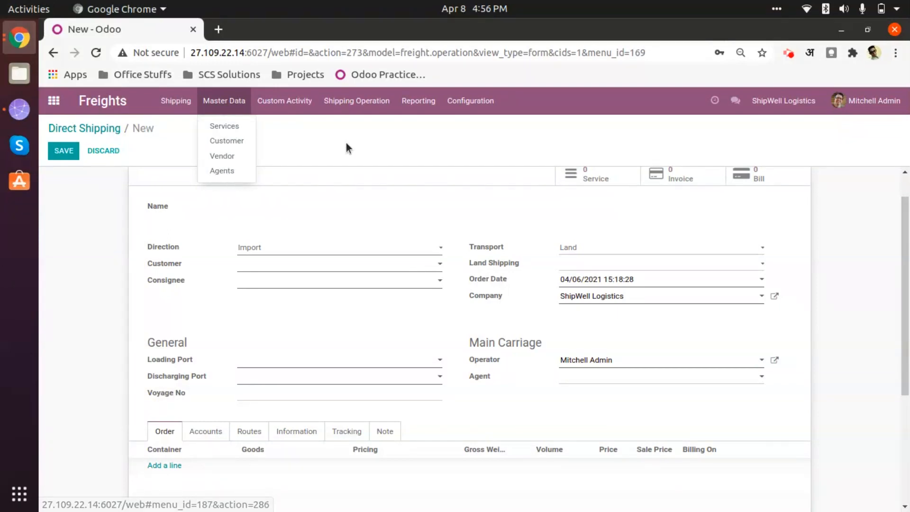
{"action": "left_click", "coordinate": [365, 146]}
{"action": "scroll", "coordinate": [443, 394], "scroll_direction": "down", "scroll_amount": 1}
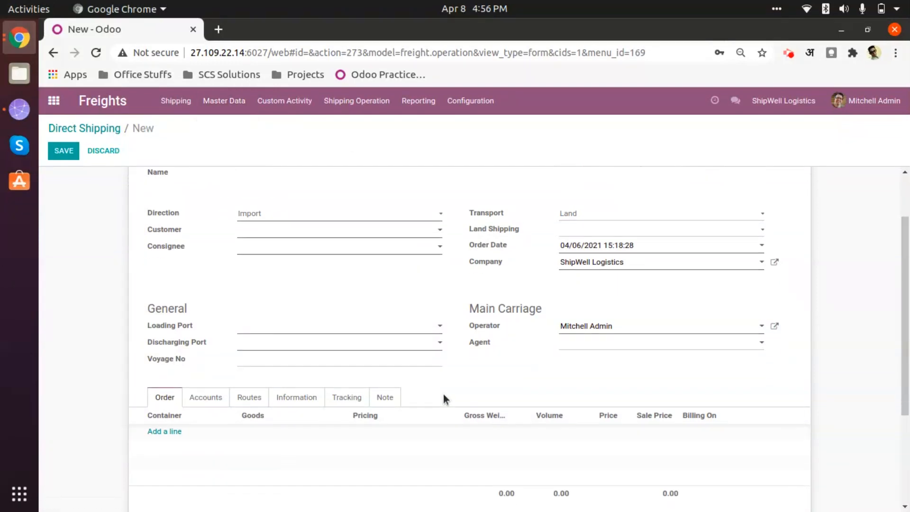
{"action": "left_click", "coordinate": [599, 343]}
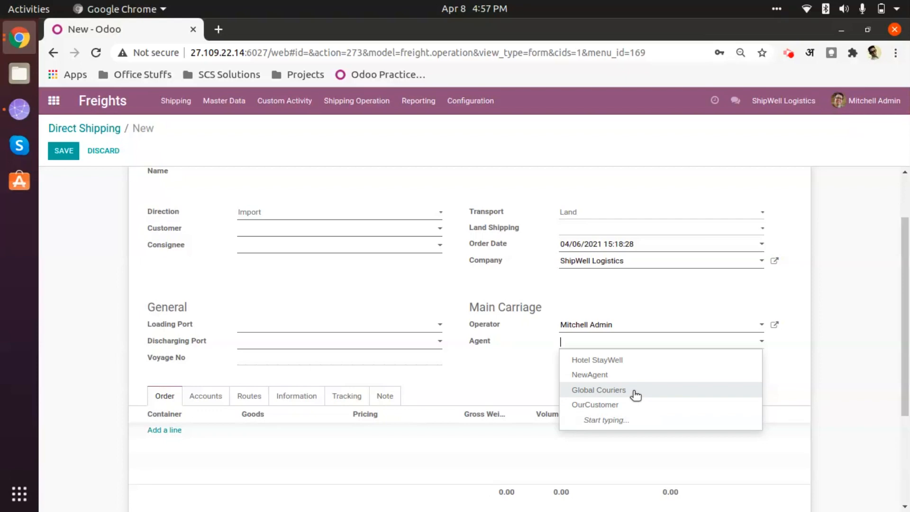
{"action": "left_click", "coordinate": [251, 159]}
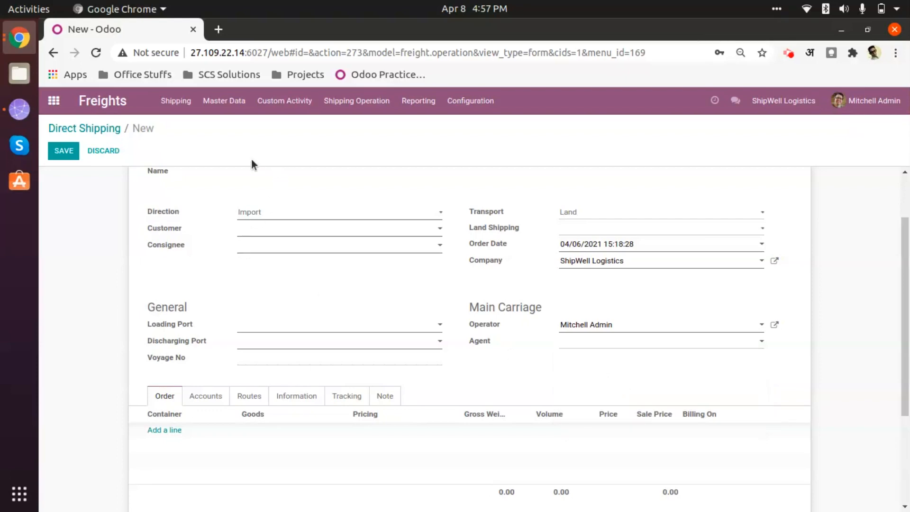
{"action": "left_click", "coordinate": [218, 111]}
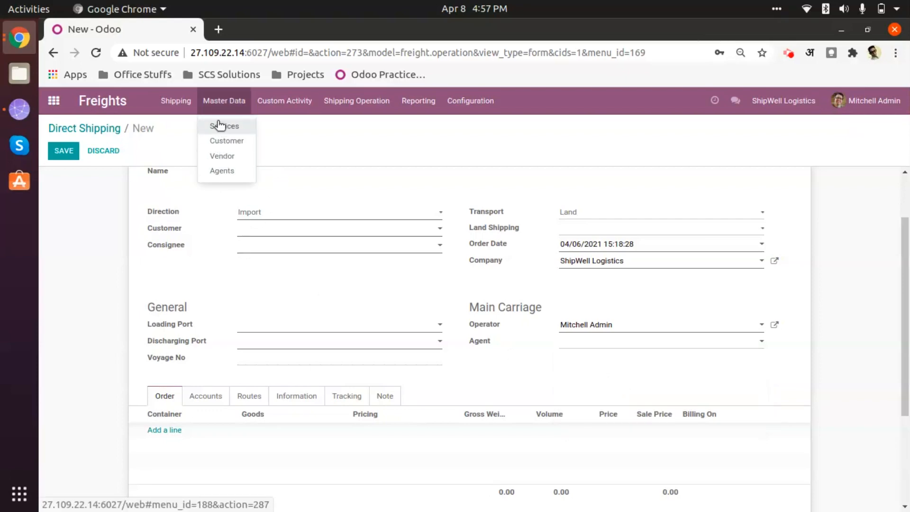
{"action": "left_click", "coordinate": [316, 147]}
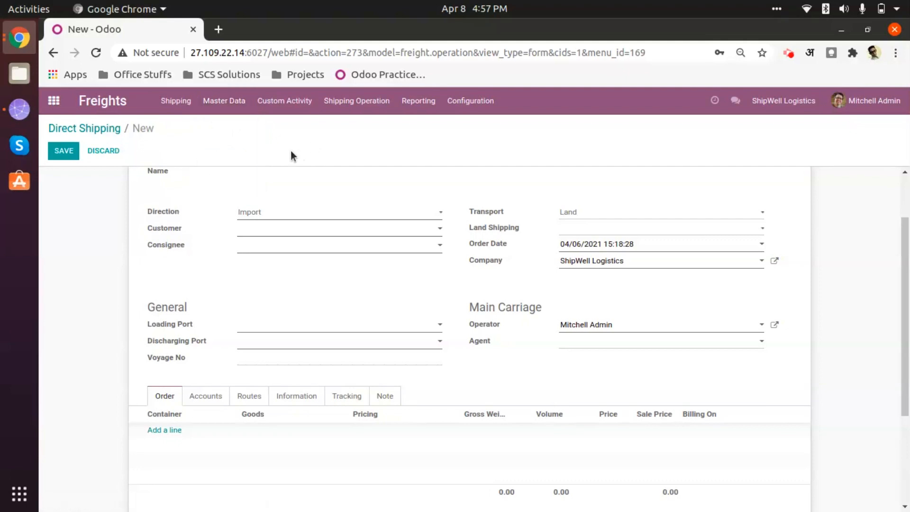
{"action": "left_click", "coordinate": [229, 105]}
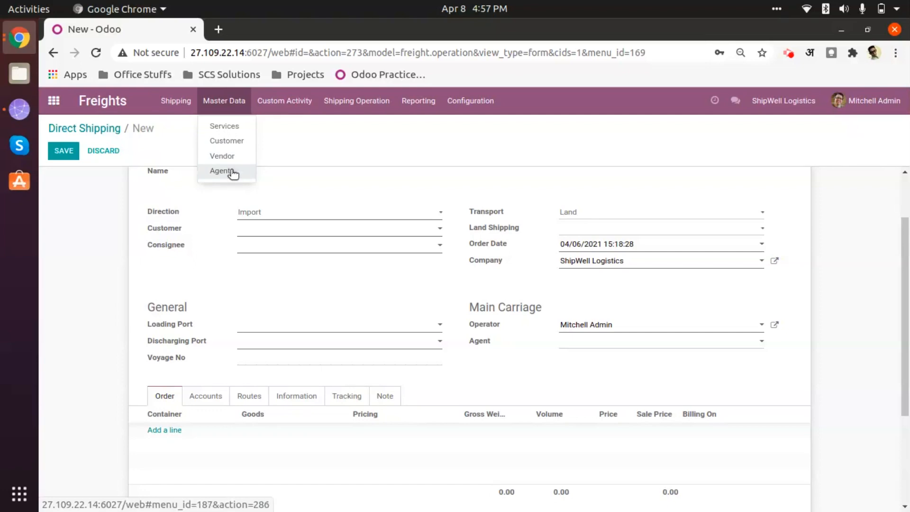
{"action": "left_click", "coordinate": [286, 152]}
Discard the new shipping record and go to the Services list in the master data.
{"action": "left_click", "coordinate": [103, 152]}
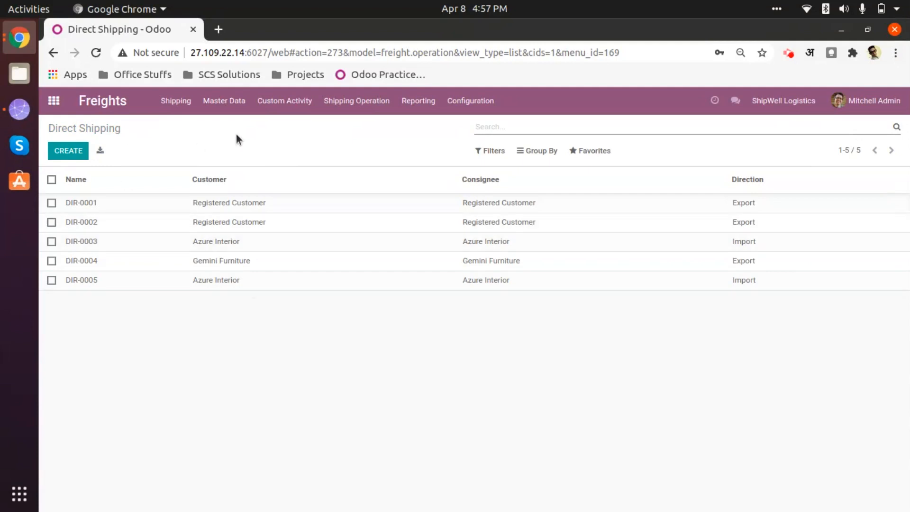
{"action": "left_click", "coordinate": [223, 103]}
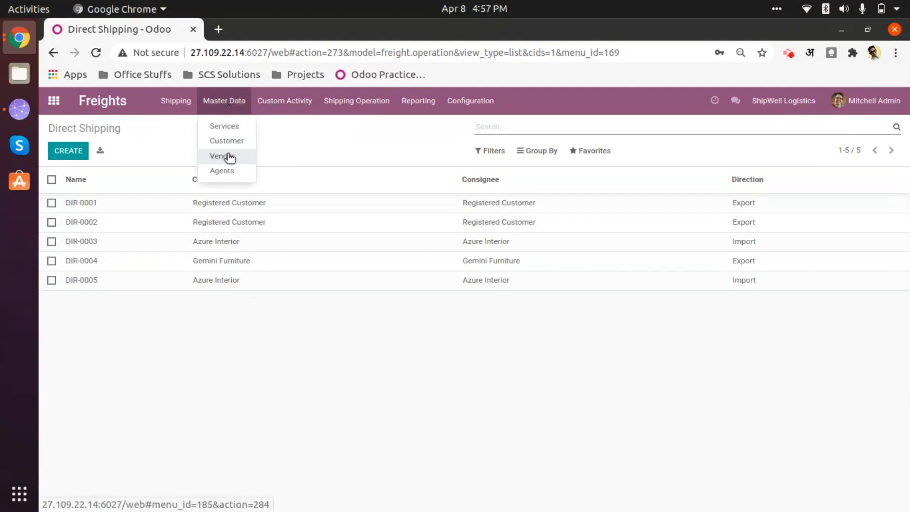
{"action": "left_click", "coordinate": [234, 128]}
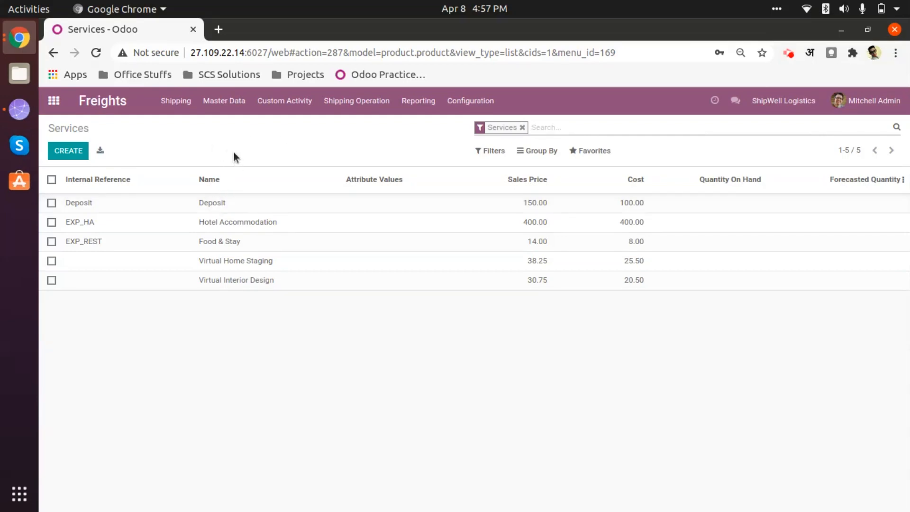
Review the Master Data entries and the Food & Stay service's details, returning to the Services list.
{"action": "left_click", "coordinate": [226, 106]}
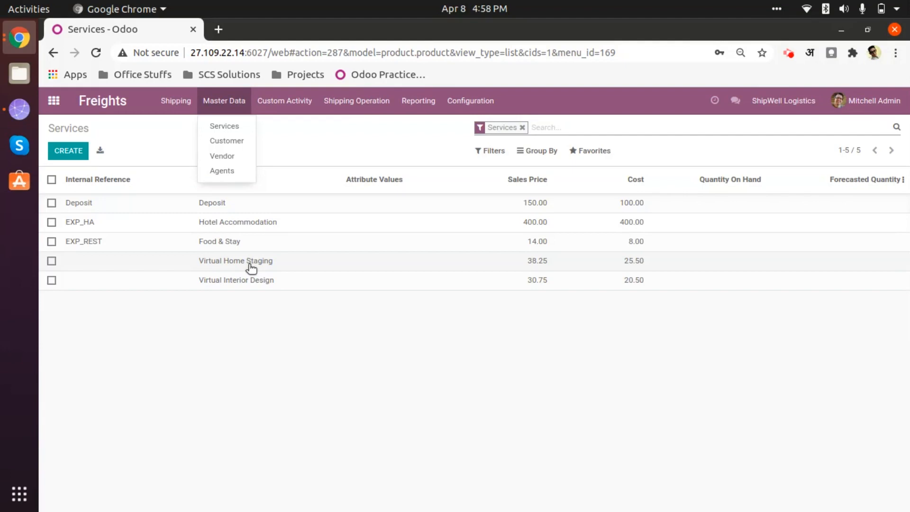
{"action": "left_click", "coordinate": [141, 165]}
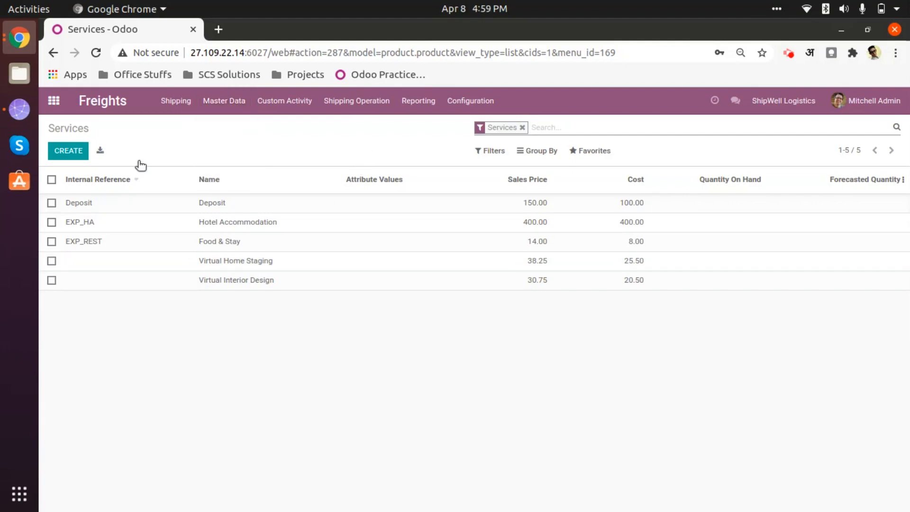
{"action": "left_click", "coordinate": [224, 100]}
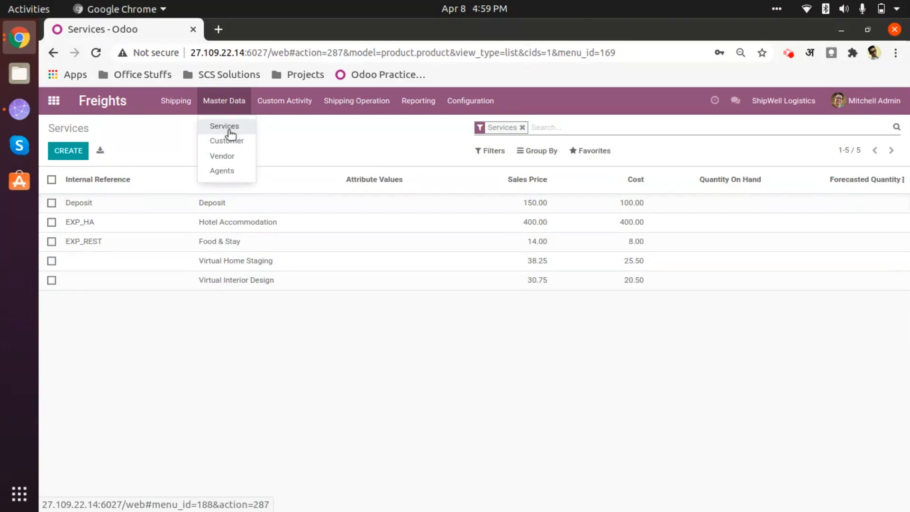
{"action": "left_click", "coordinate": [331, 151]}
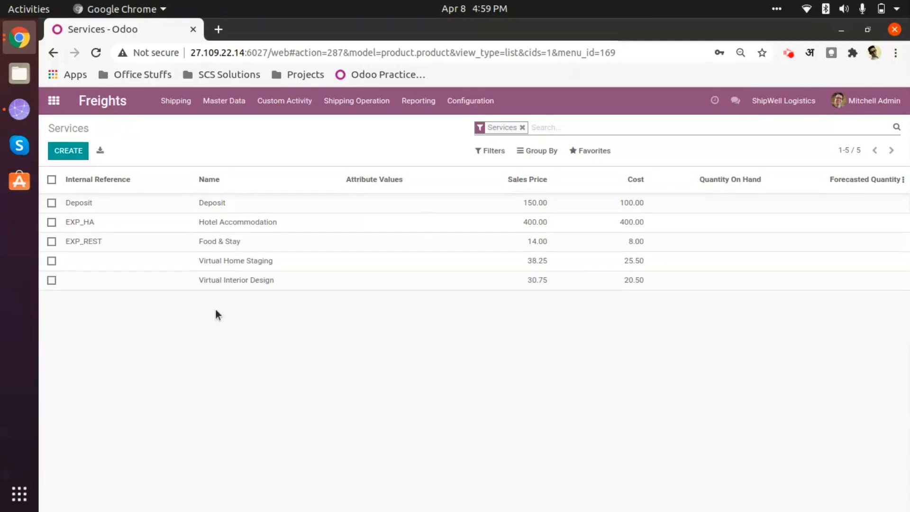
{"action": "left_click", "coordinate": [269, 246]}
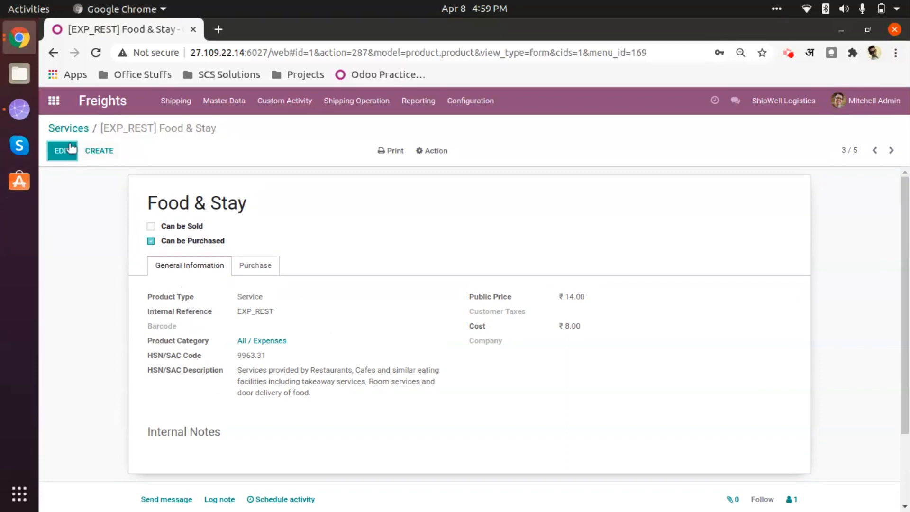
{"action": "left_click", "coordinate": [80, 128]}
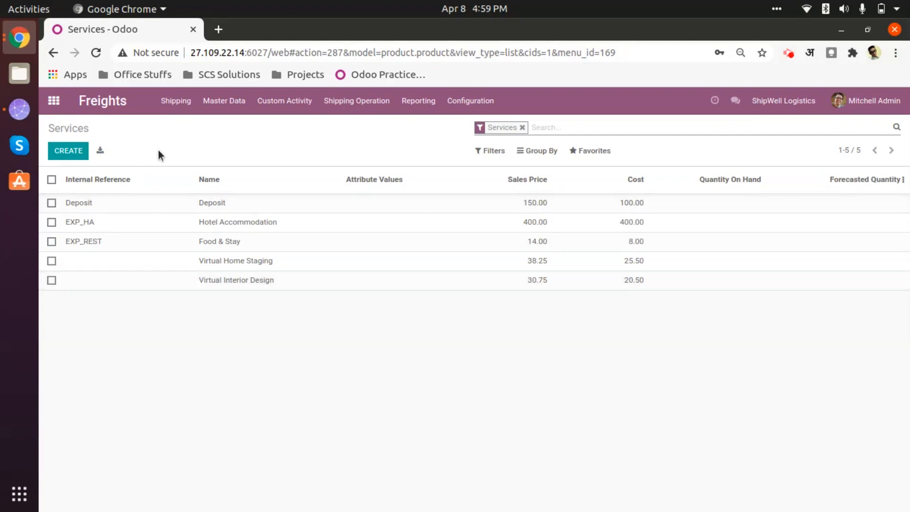
Start a new service record and look through its General Information fields and Internal Notes.
{"action": "left_click", "coordinate": [80, 150]}
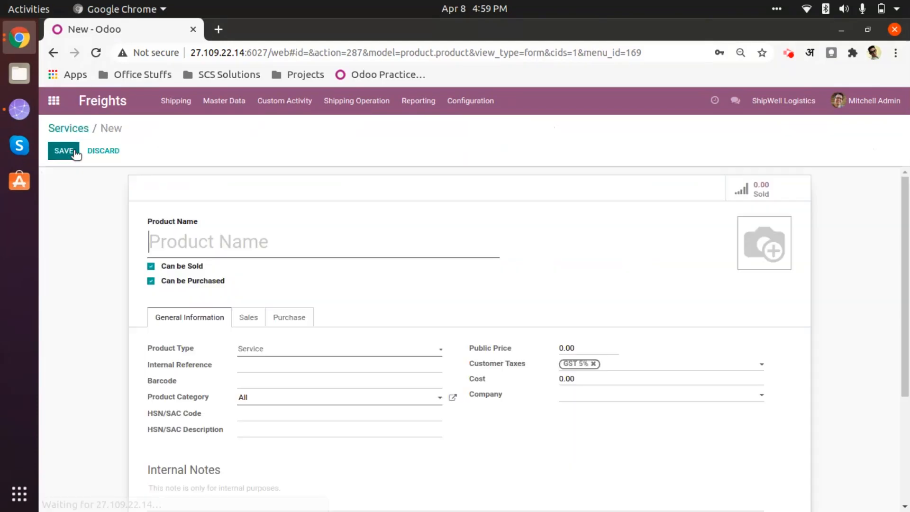
{"action": "left_click", "coordinate": [100, 151]}
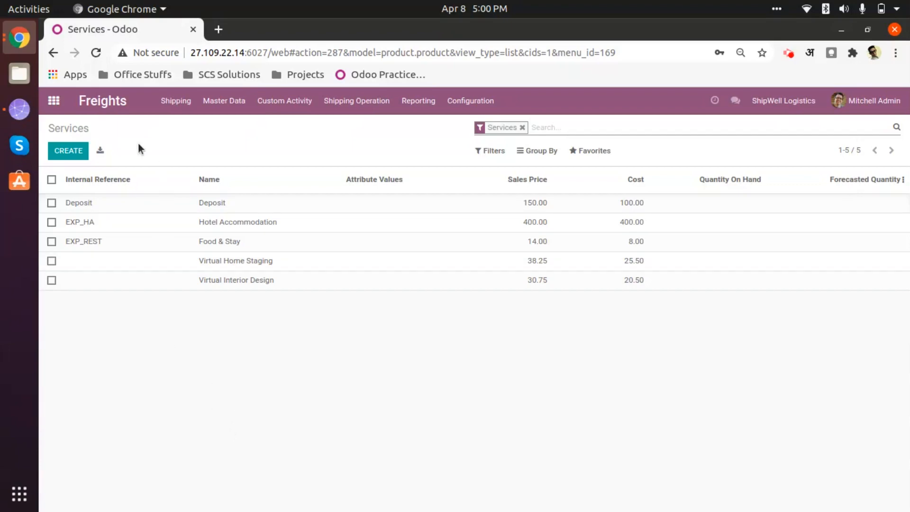
{"action": "left_click", "coordinate": [69, 151]}
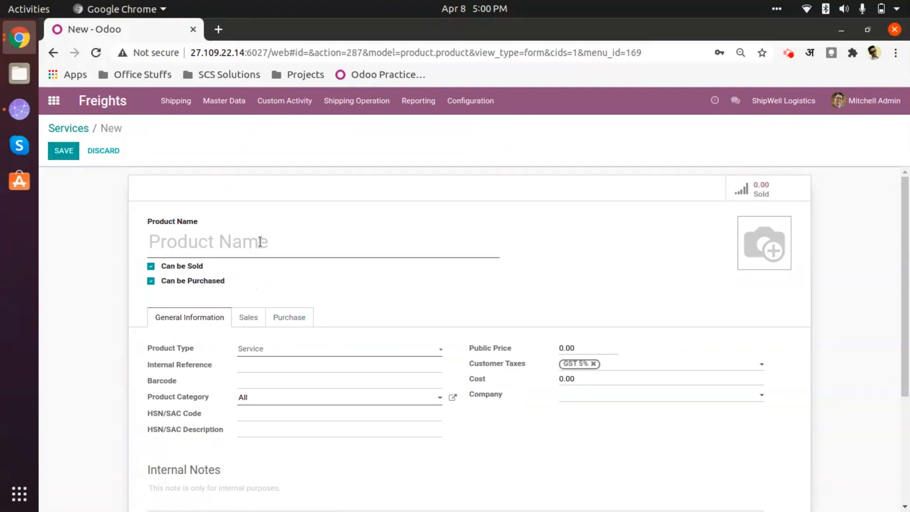
{"action": "scroll", "coordinate": [362, 371], "scroll_direction": "down", "scroll_amount": 1}
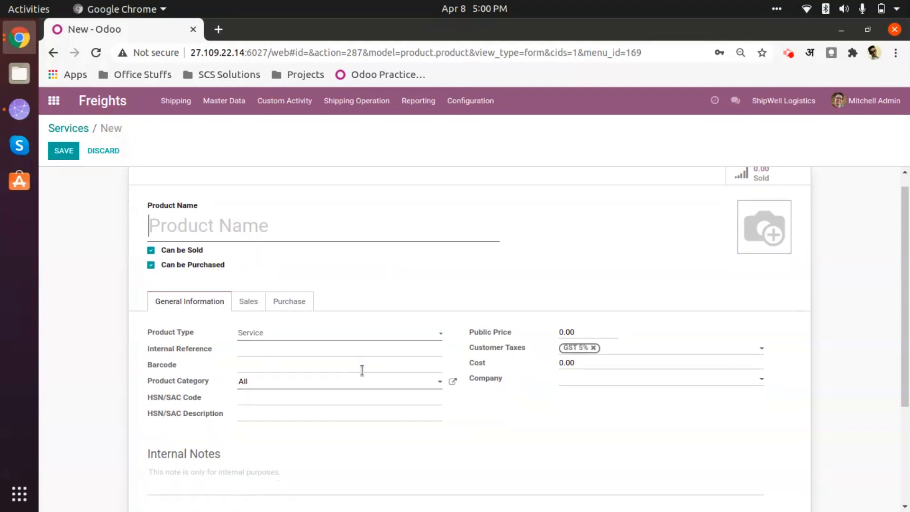
{"action": "scroll", "coordinate": [362, 371], "scroll_direction": "up", "scroll_amount": 1}
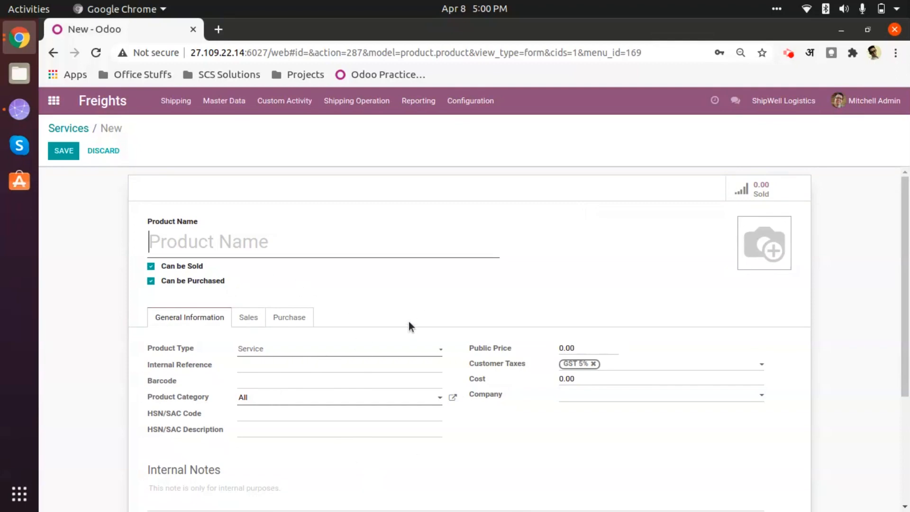
{"action": "scroll", "coordinate": [432, 311], "scroll_direction": "down", "scroll_amount": 4}
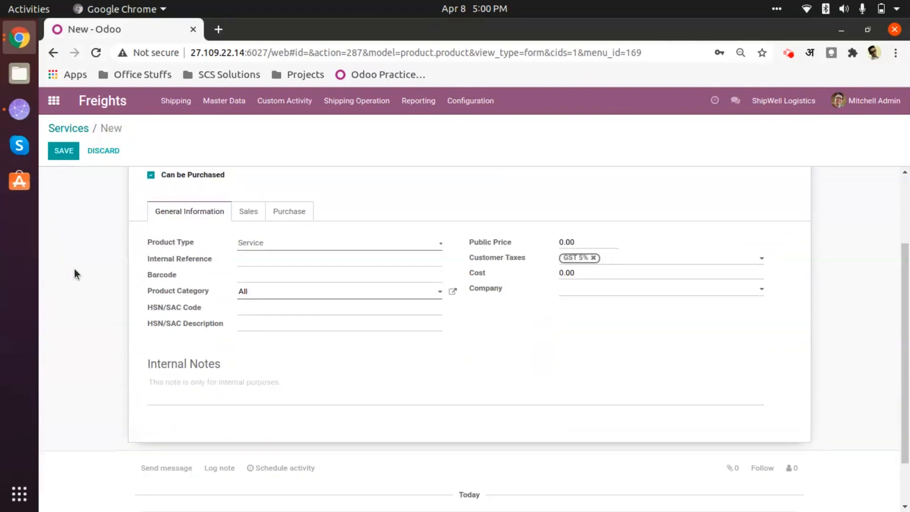
{"action": "scroll", "coordinate": [228, 398], "scroll_direction": "up", "scroll_amount": 3}
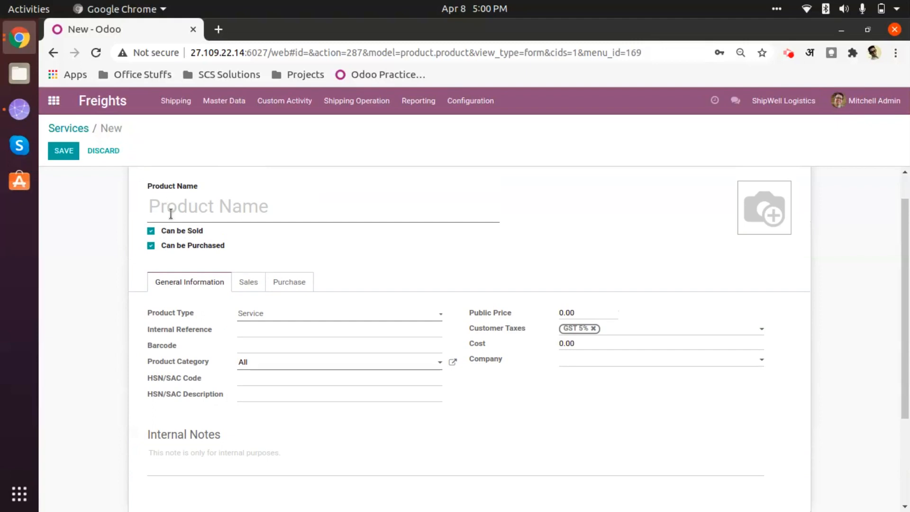
Turn off Can be Sold and Can be Purchased for the new service and check the remaining form.
{"action": "left_click", "coordinate": [151, 231]}
{"action": "scroll", "coordinate": [152, 244], "scroll_direction": "down", "scroll_amount": 1}
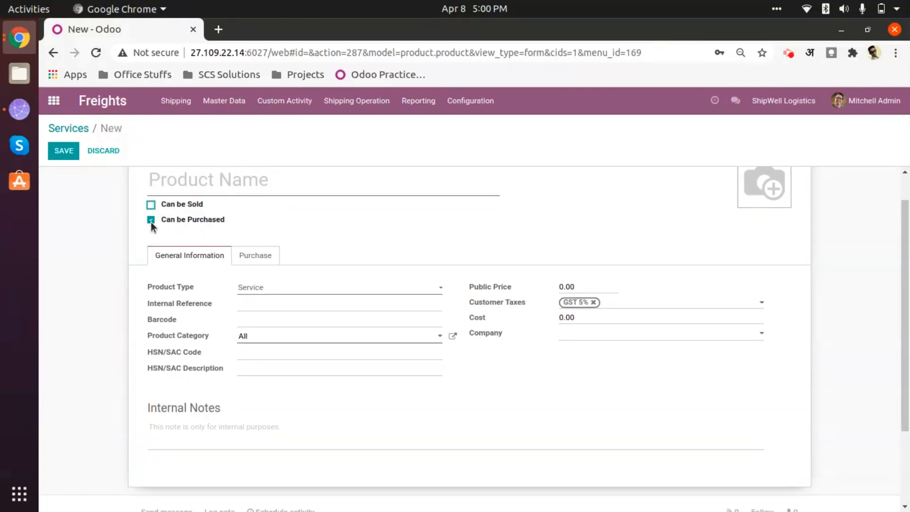
{"action": "left_click", "coordinate": [150, 221]}
{"action": "scroll", "coordinate": [345, 386], "scroll_direction": "down", "scroll_amount": 2}
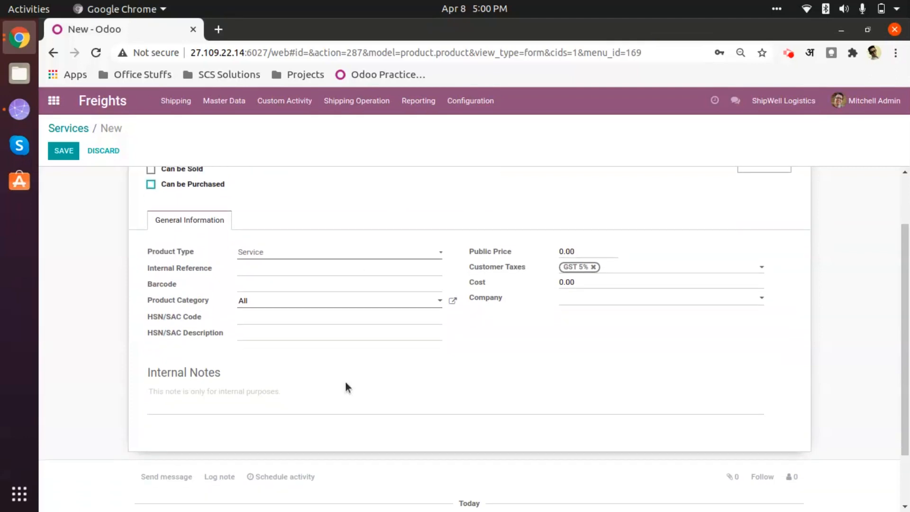
{"action": "scroll", "coordinate": [341, 382], "scroll_direction": "up", "scroll_amount": 2}
{"action": "scroll", "coordinate": [345, 383], "scroll_direction": "up", "scroll_amount": 1}
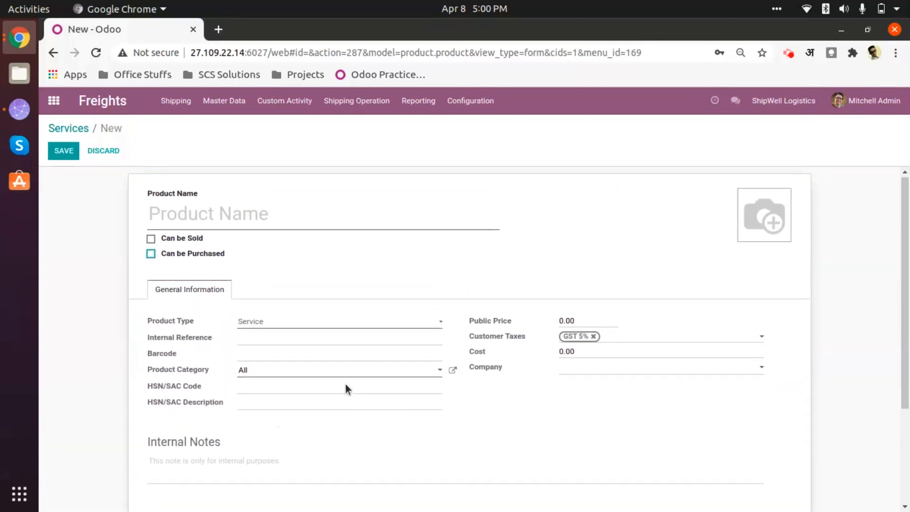
Browse image files for the new service's picture, previewing Simple.jpeg, and discard the service record without saving.
{"action": "mouse_move", "coordinate": [763, 190]}
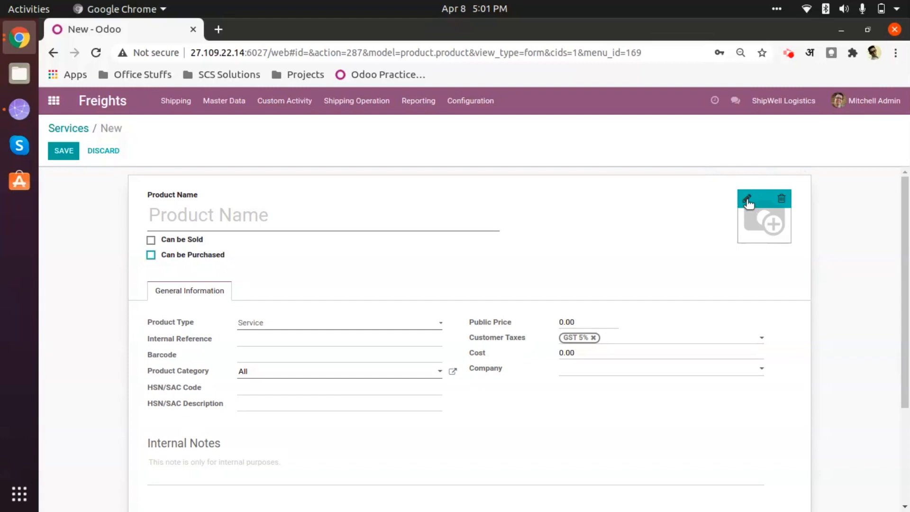
{"action": "left_click", "coordinate": [747, 200]}
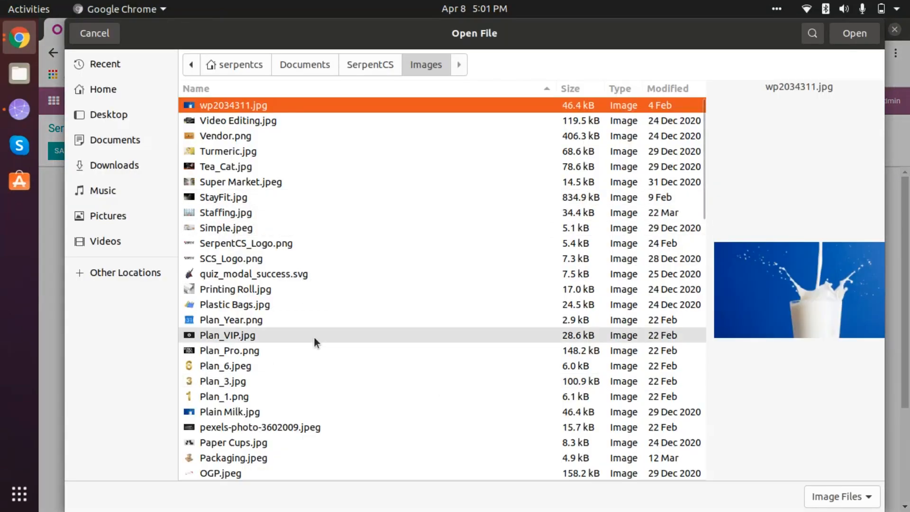
{"action": "scroll", "coordinate": [314, 340], "scroll_direction": "down", "scroll_amount": 5}
{"action": "scroll", "coordinate": [314, 348], "scroll_direction": "up", "scroll_amount": 5}
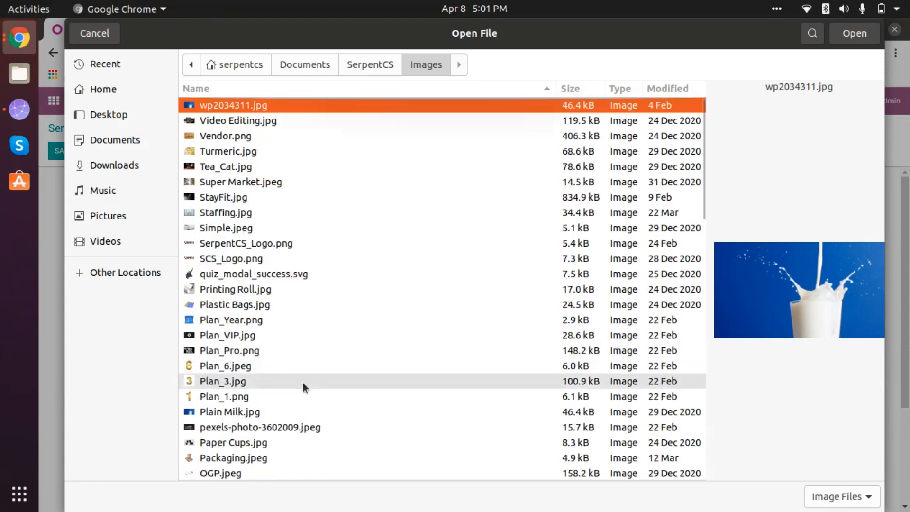
{"action": "left_click", "coordinate": [300, 396]}
{"action": "left_click", "coordinate": [303, 228]}
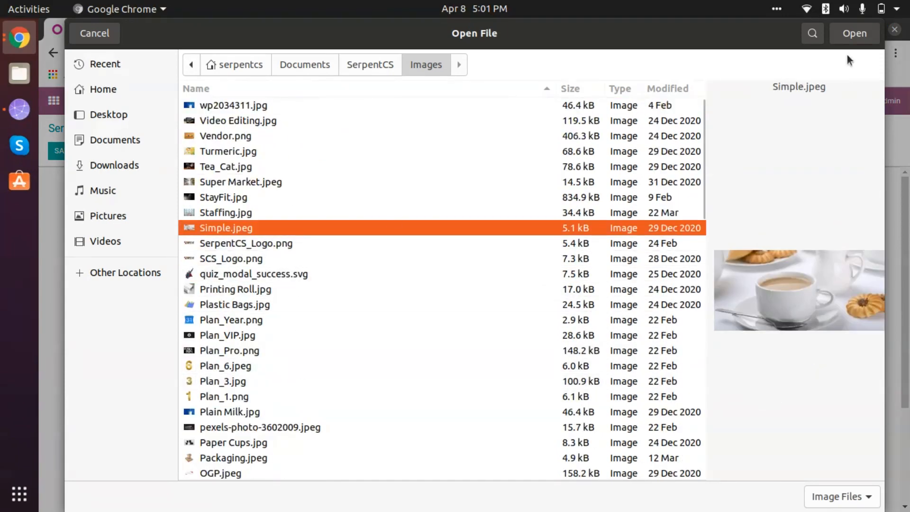
{"action": "left_click", "coordinate": [113, 31]}
{"action": "left_click", "coordinate": [105, 159]}
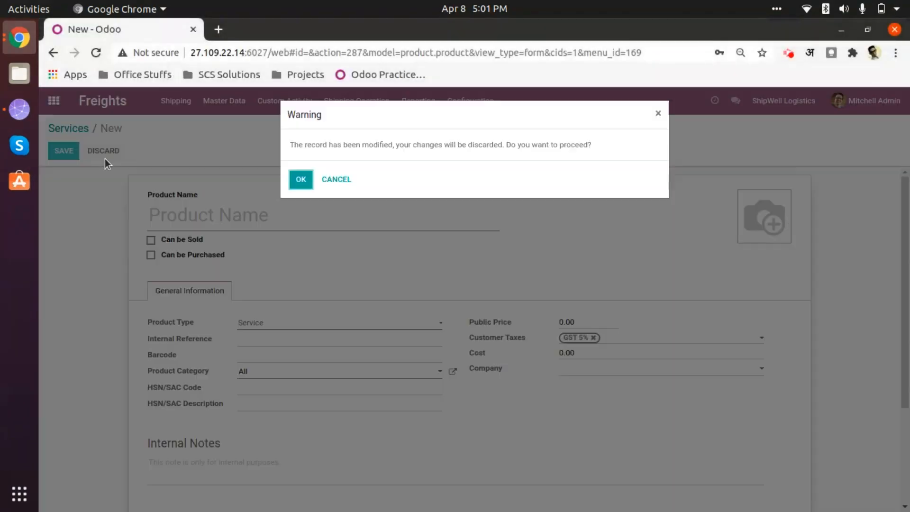
{"action": "left_click", "coordinate": [299, 180]}
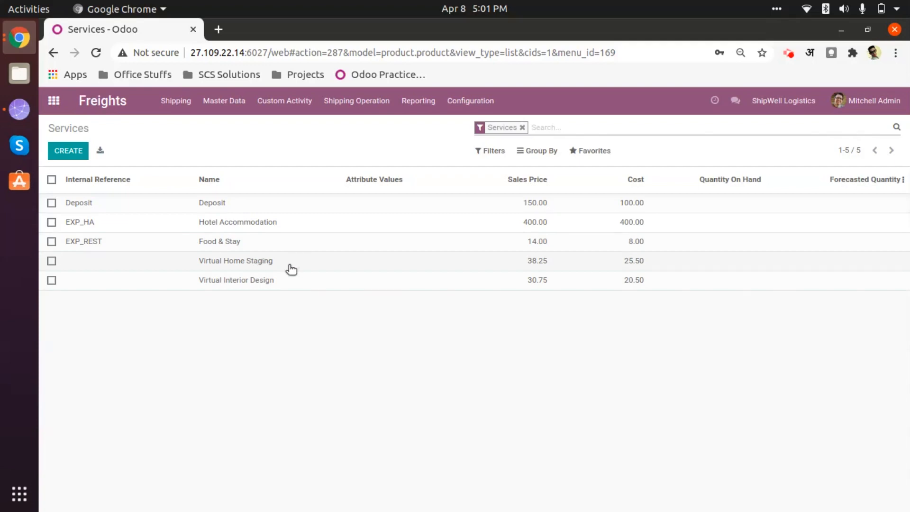
Open the Food & Stay service and examine its general information, HSN/SAC description and internal notes.
{"action": "left_click", "coordinate": [245, 242]}
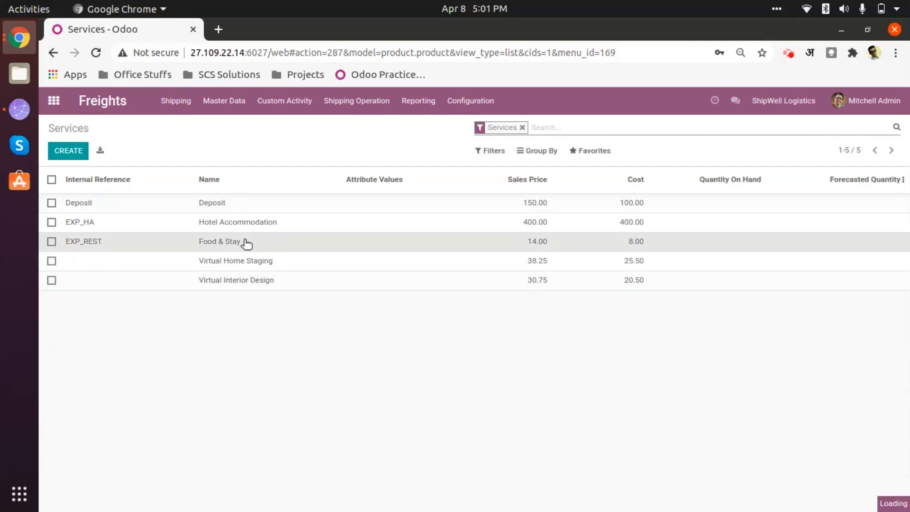
{"action": "scroll", "coordinate": [197, 337], "scroll_direction": "down", "scroll_amount": 1}
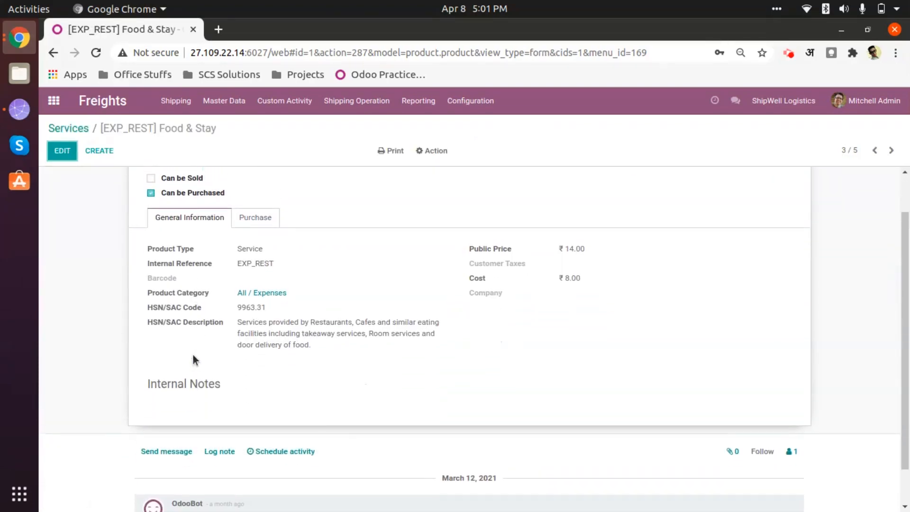
{"action": "scroll", "coordinate": [192, 353], "scroll_direction": "up", "scroll_amount": 1}
{"action": "scroll", "coordinate": [192, 358], "scroll_direction": "down", "scroll_amount": 1}
{"action": "scroll", "coordinate": [196, 393], "scroll_direction": "up", "scroll_amount": 2}
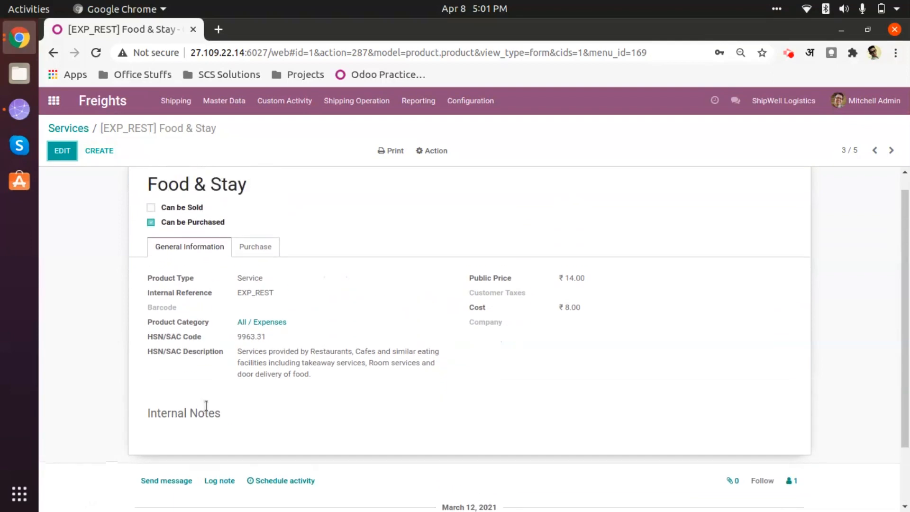
Check the Food & Stay service's purchase and general information in edit mode, save it, and return to the Services list.
{"action": "left_click", "coordinate": [63, 154]}
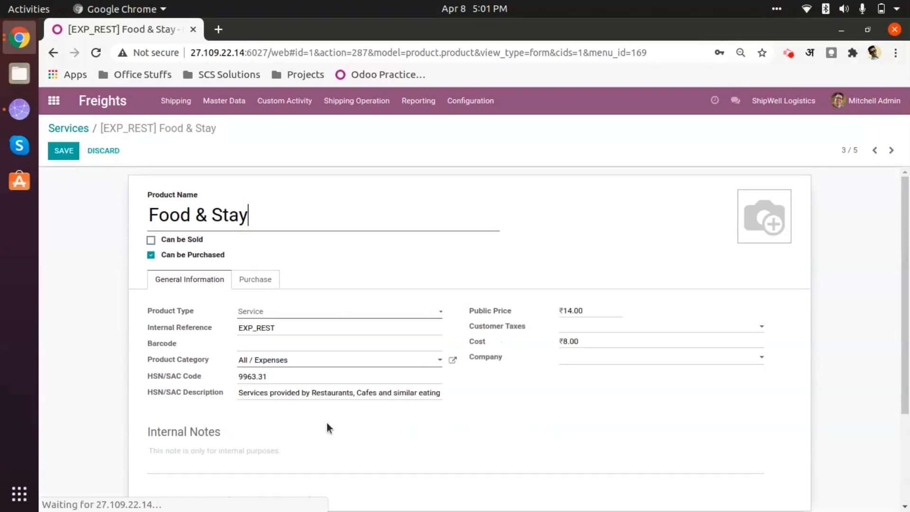
{"action": "left_click", "coordinate": [258, 281]}
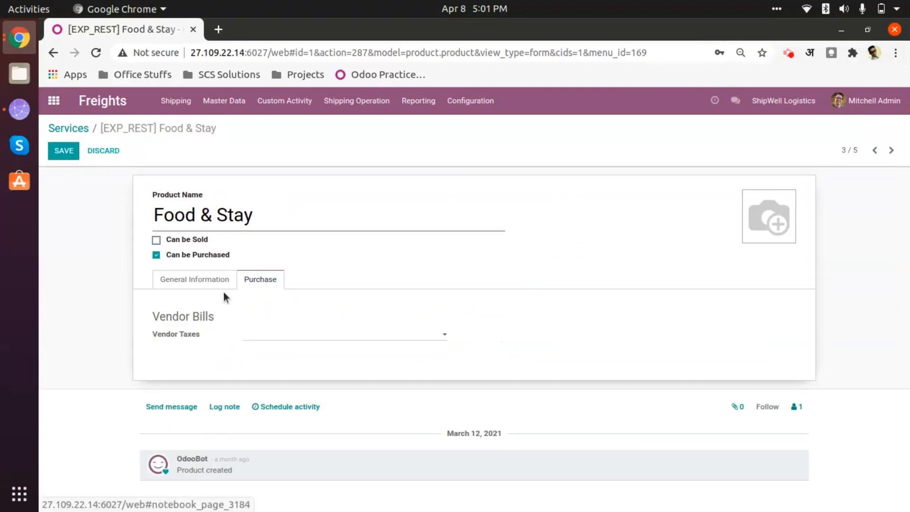
{"action": "left_click", "coordinate": [215, 283]}
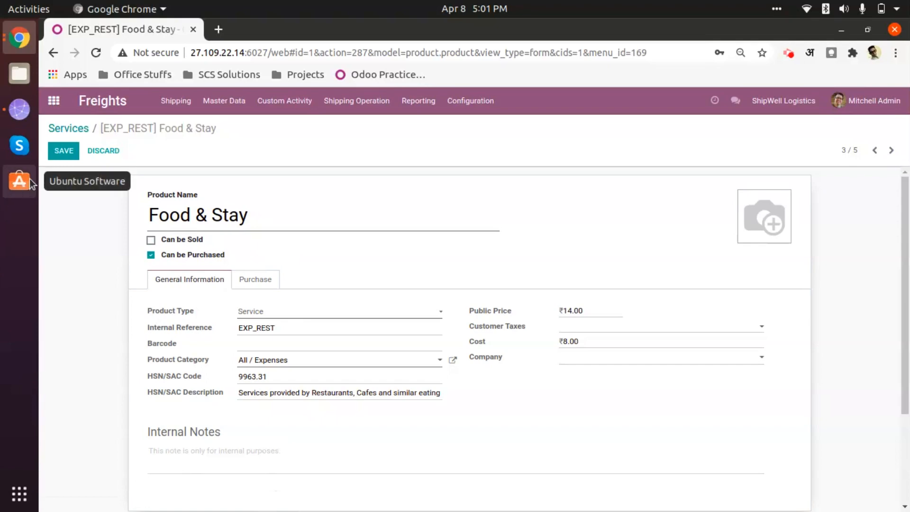
{"action": "left_click", "coordinate": [63, 150]}
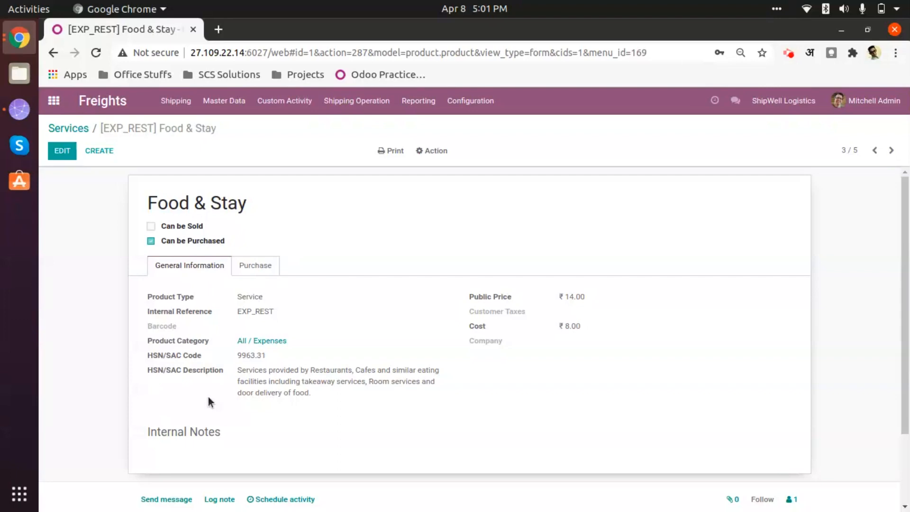
{"action": "left_click", "coordinate": [56, 129]}
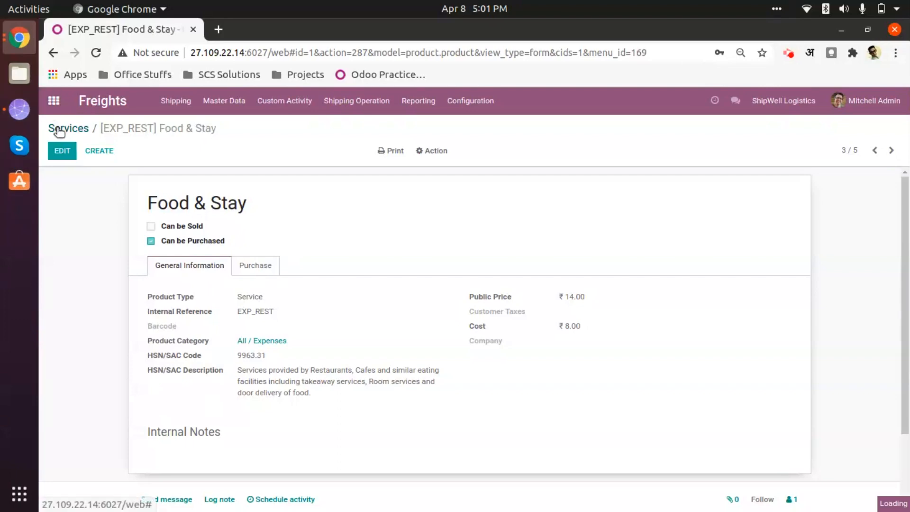
Look over the master data entries and open the Customer list.
{"action": "left_click", "coordinate": [214, 103]}
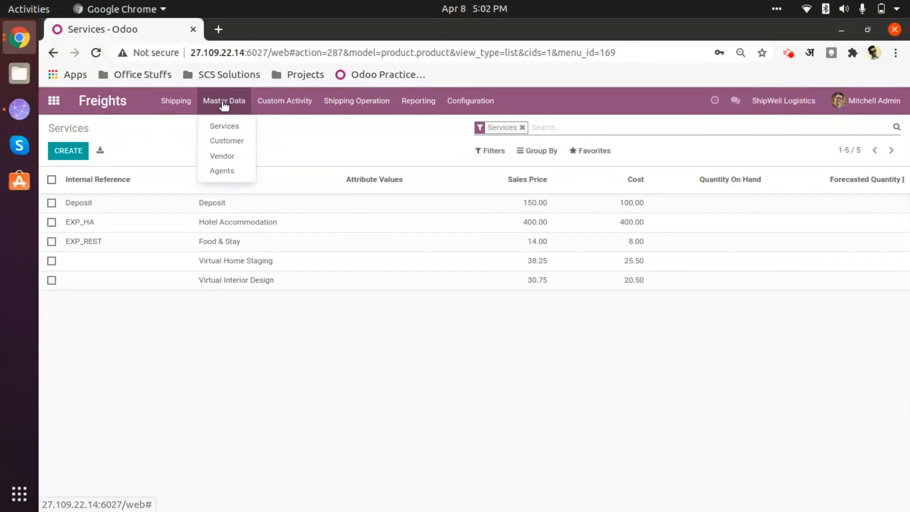
{"action": "left_click", "coordinate": [305, 160]}
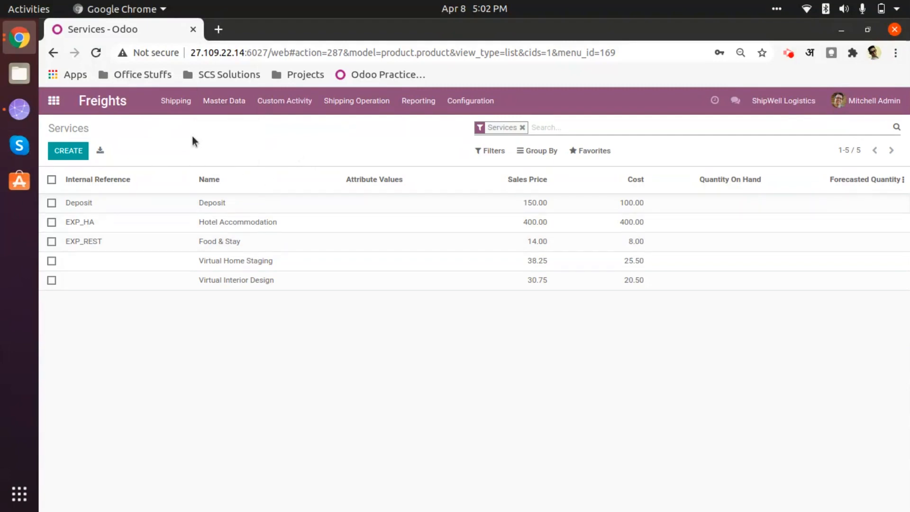
{"action": "left_click", "coordinate": [216, 102]}
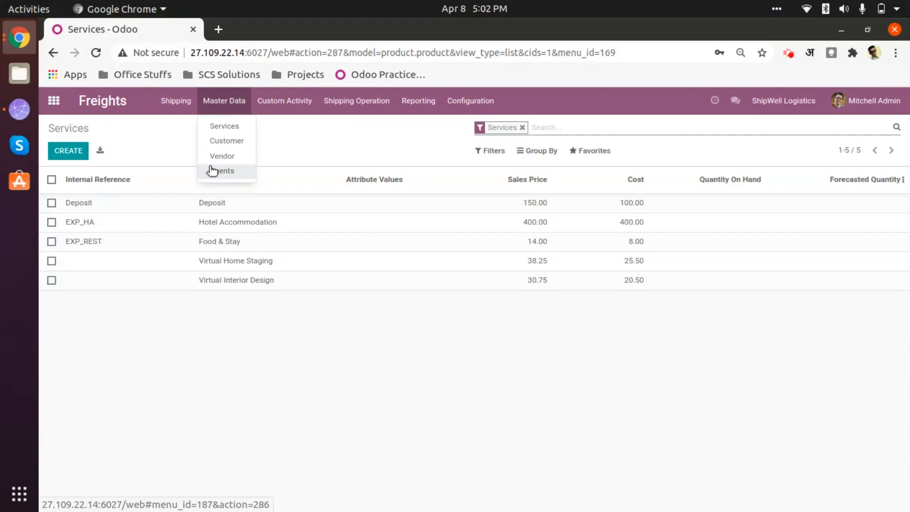
{"action": "left_click", "coordinate": [228, 141]}
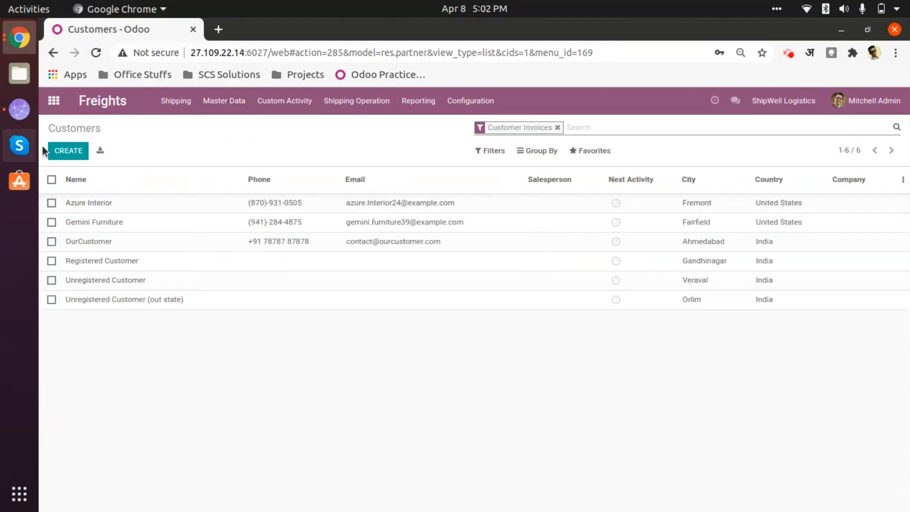
Start a new Direct Shipping record, view its Direction and Customer choices, and discard the record.
{"action": "left_click", "coordinate": [176, 104]}
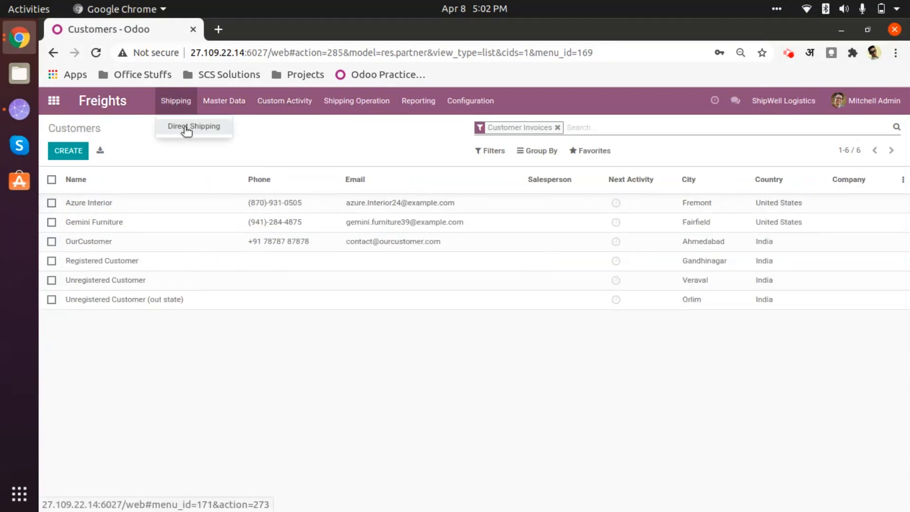
{"action": "left_click", "coordinate": [196, 127]}
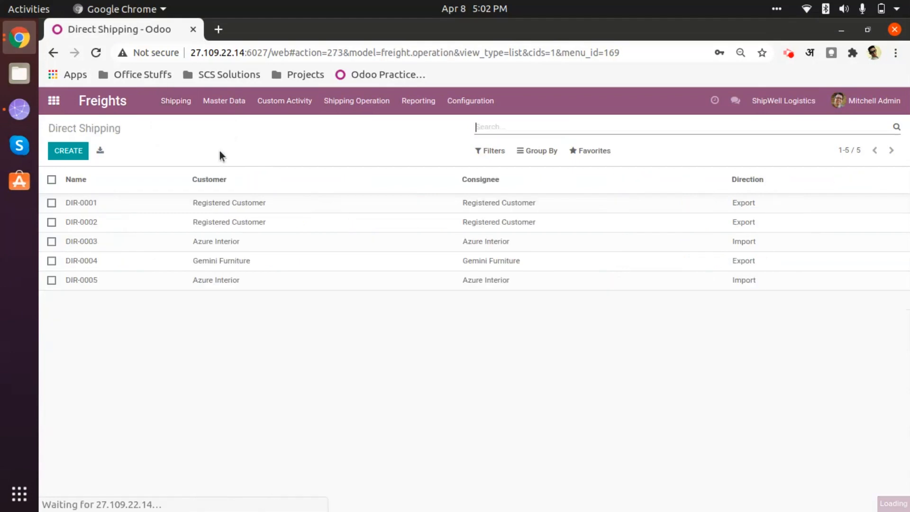
{"action": "left_click", "coordinate": [67, 151]}
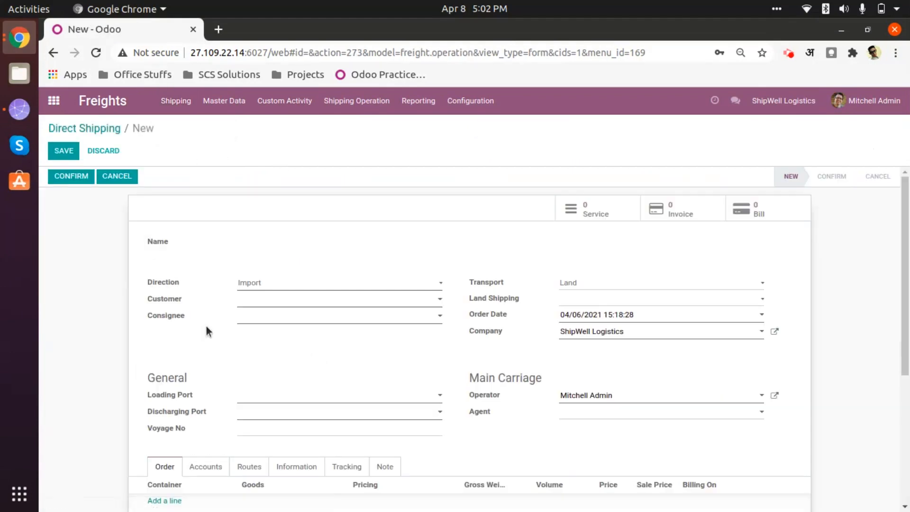
{"action": "left_click", "coordinate": [268, 284]}
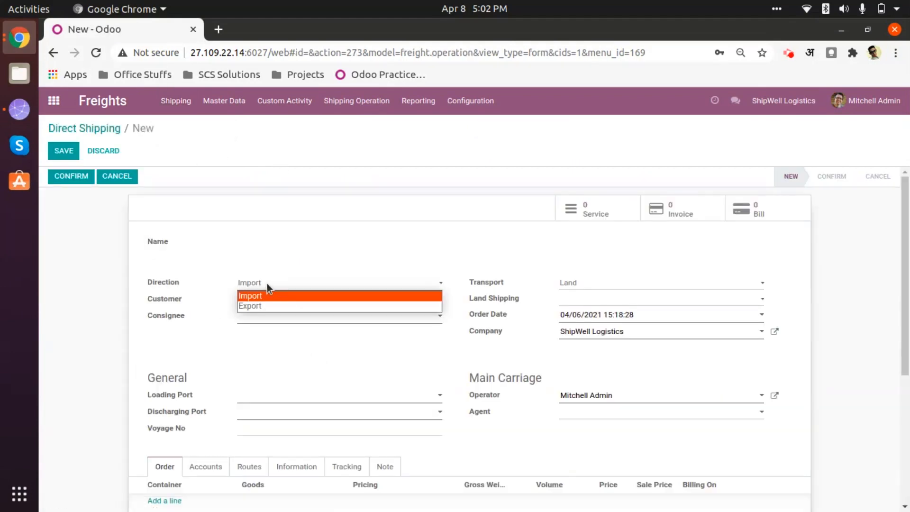
{"action": "left_click", "coordinate": [310, 243]}
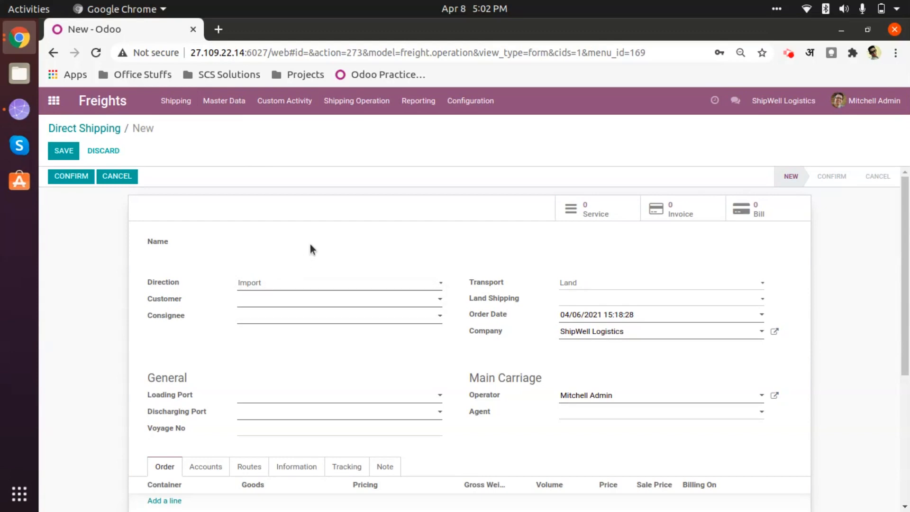
{"action": "left_click", "coordinate": [314, 300]}
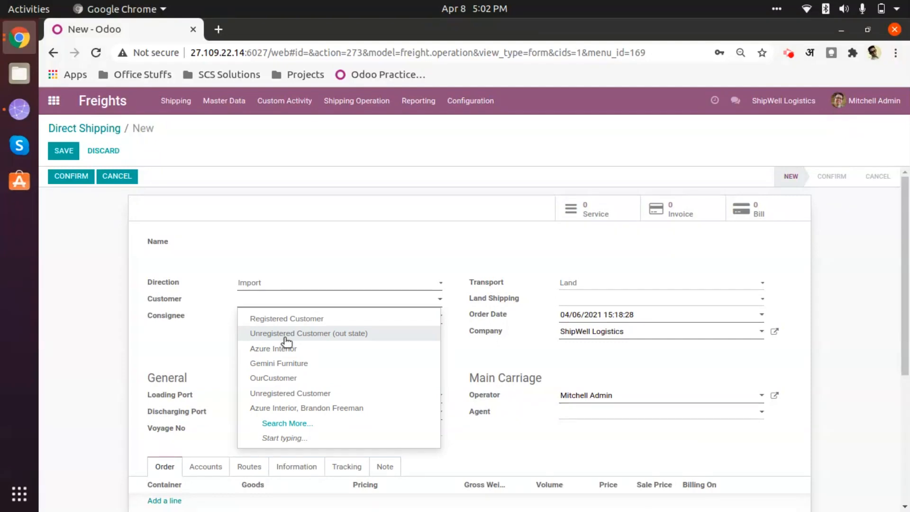
{"action": "left_click", "coordinate": [371, 212]}
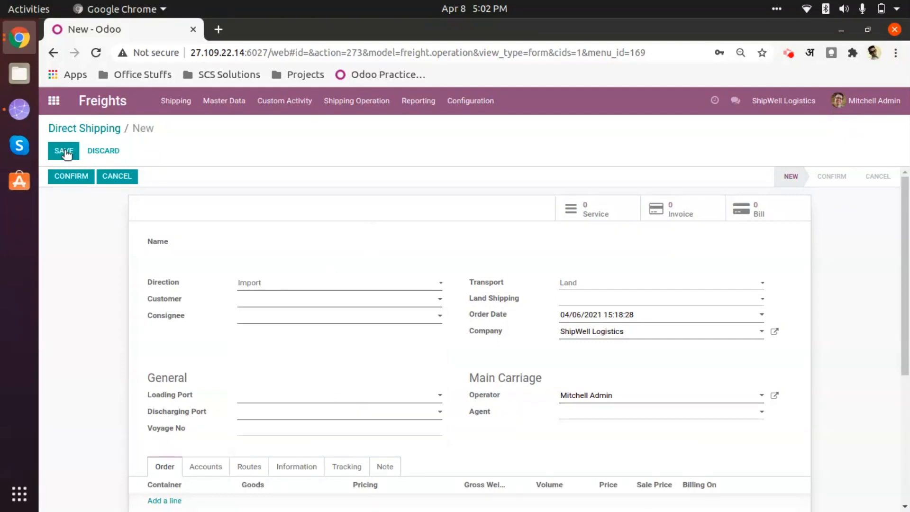
{"action": "left_click", "coordinate": [99, 153]}
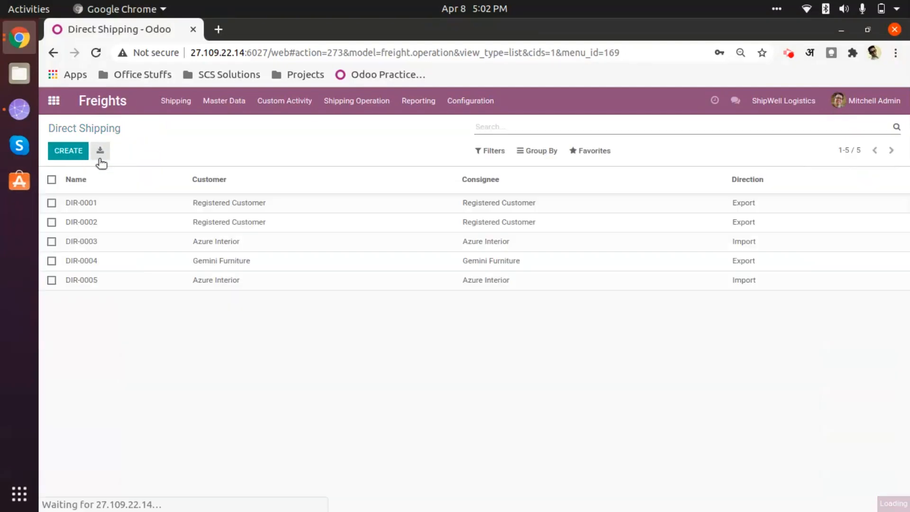
Start a new customer record from master data, set its type to Company, and look through the address, GST and contact fields.
{"action": "left_click", "coordinate": [240, 101]}
{"action": "left_click", "coordinate": [226, 140]}
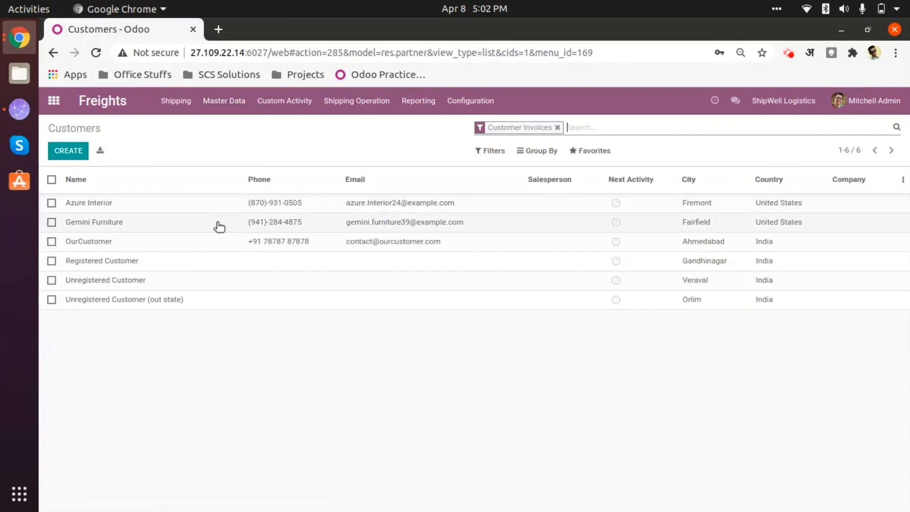
{"action": "left_click", "coordinate": [80, 151]}
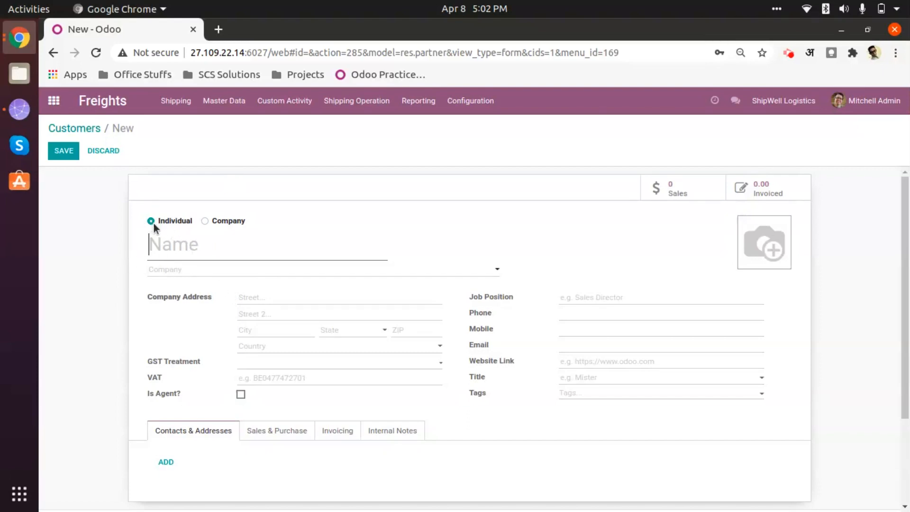
{"action": "left_click", "coordinate": [205, 221]}
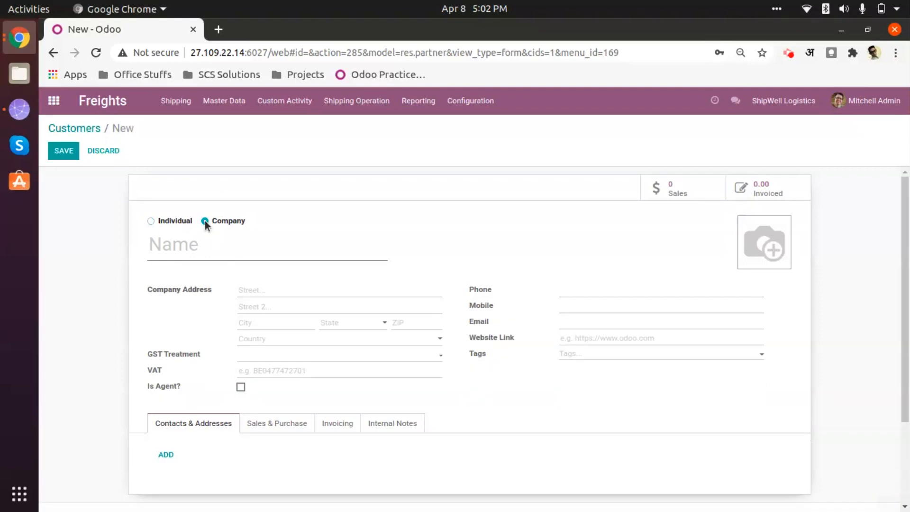
{"action": "left_click", "coordinate": [229, 251]}
{"action": "scroll", "coordinate": [322, 280], "scroll_direction": "down", "scroll_amount": 4}
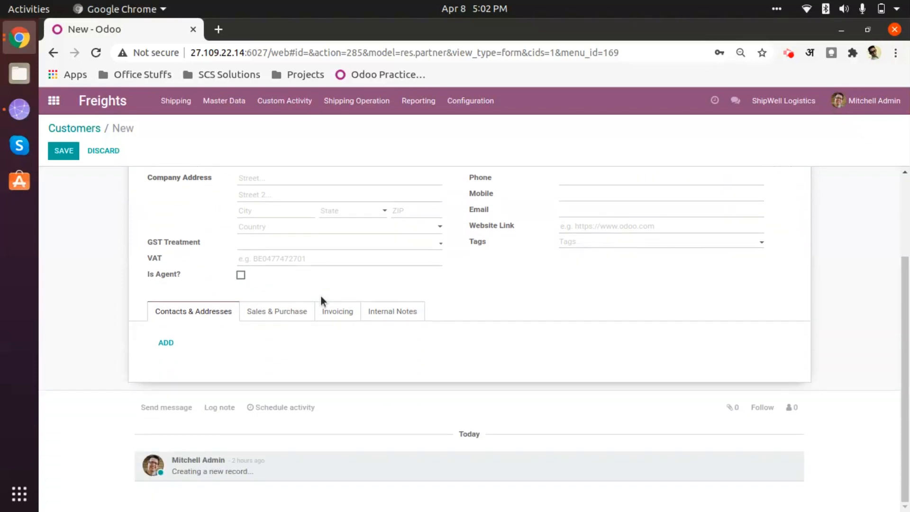
{"action": "scroll", "coordinate": [319, 313], "scroll_direction": "up", "scroll_amount": 2}
{"action": "scroll", "coordinate": [335, 260], "scroll_direction": "down", "scroll_amount": 3}
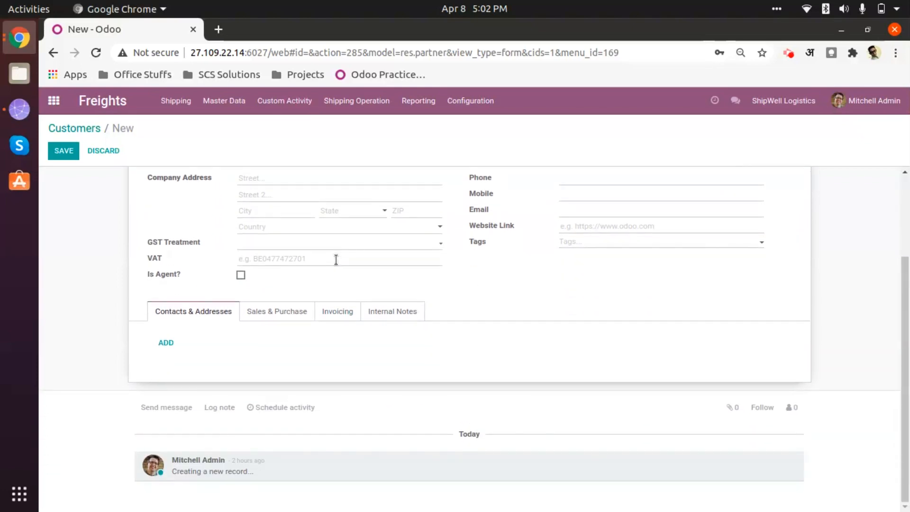
{"action": "scroll", "coordinate": [399, 402], "scroll_direction": "up", "scroll_amount": 5}
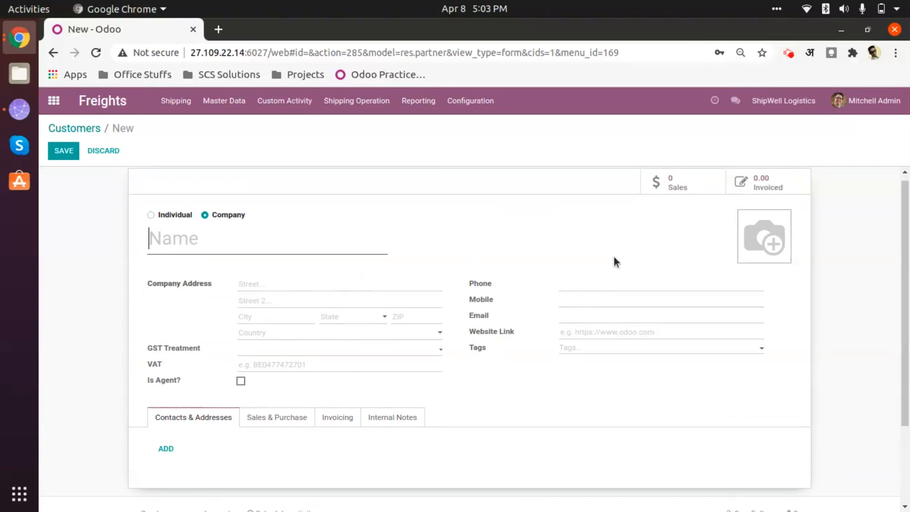
{"action": "scroll", "coordinate": [397, 494], "scroll_direction": "down", "scroll_amount": 3}
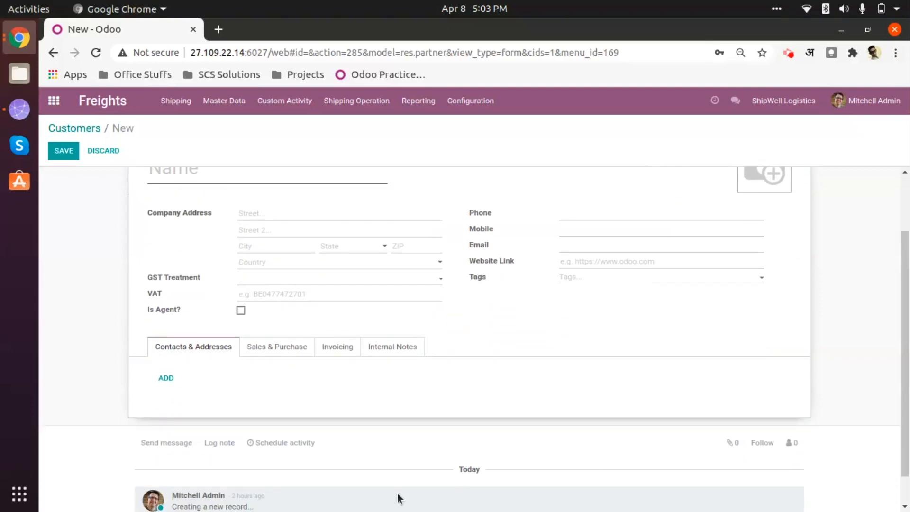
Look at the Create Contact form for the new customer and discard it without adding a contact.
{"action": "left_click", "coordinate": [167, 378]}
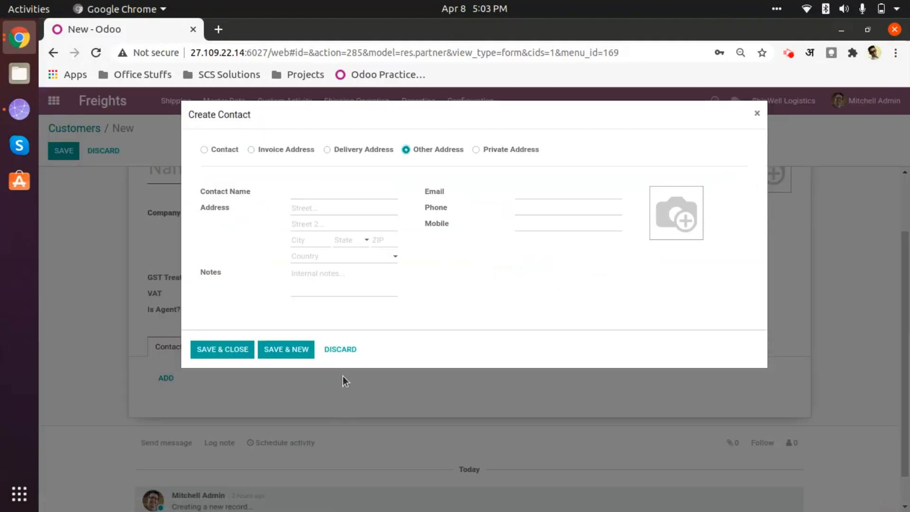
{"action": "left_click", "coordinate": [340, 351]}
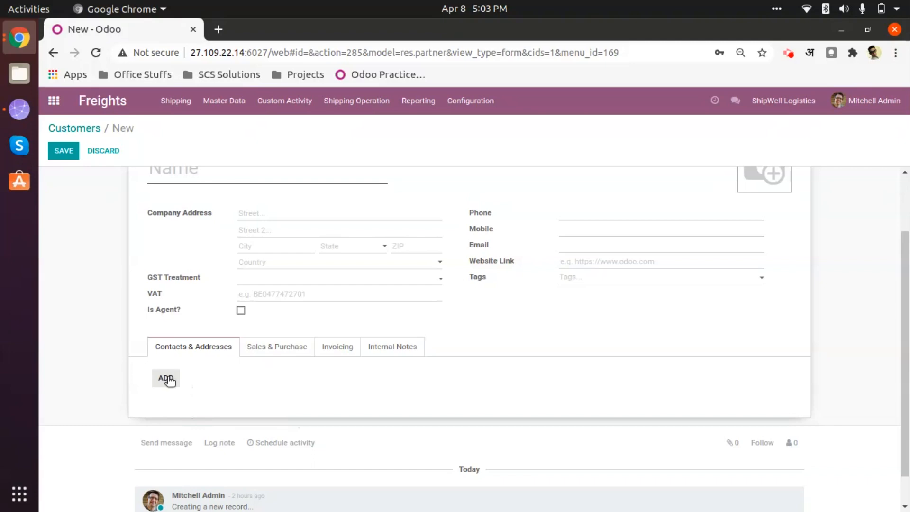
{"action": "scroll", "coordinate": [214, 285], "scroll_direction": "up", "scroll_amount": 1}
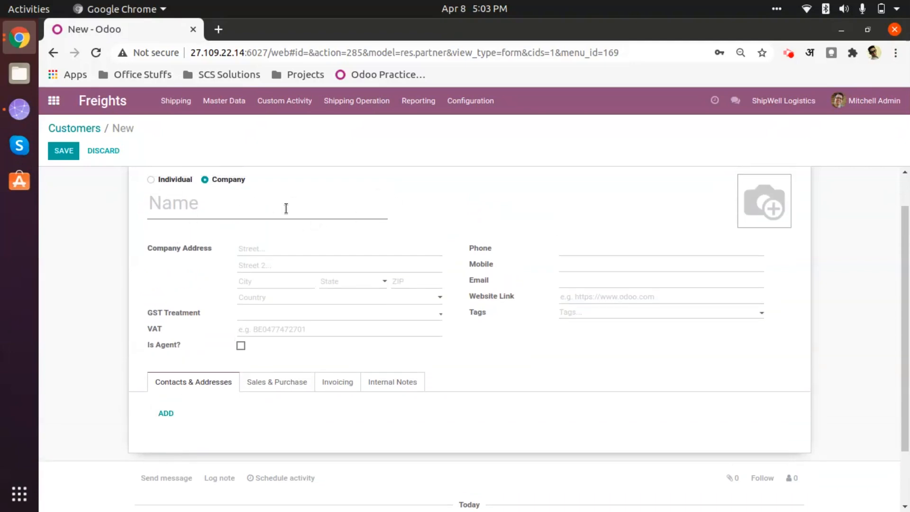
{"action": "scroll", "coordinate": [274, 308], "scroll_direction": "down", "scroll_amount": 2}
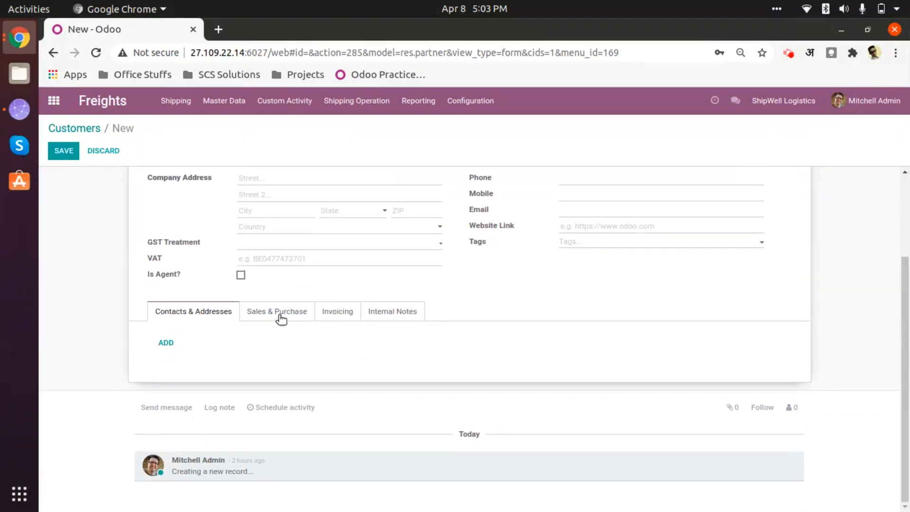
Review the new customer's Sales & Purchase, Invoicing and Internal Notes sections, and discard the record with its changes.
{"action": "left_click", "coordinate": [280, 314]}
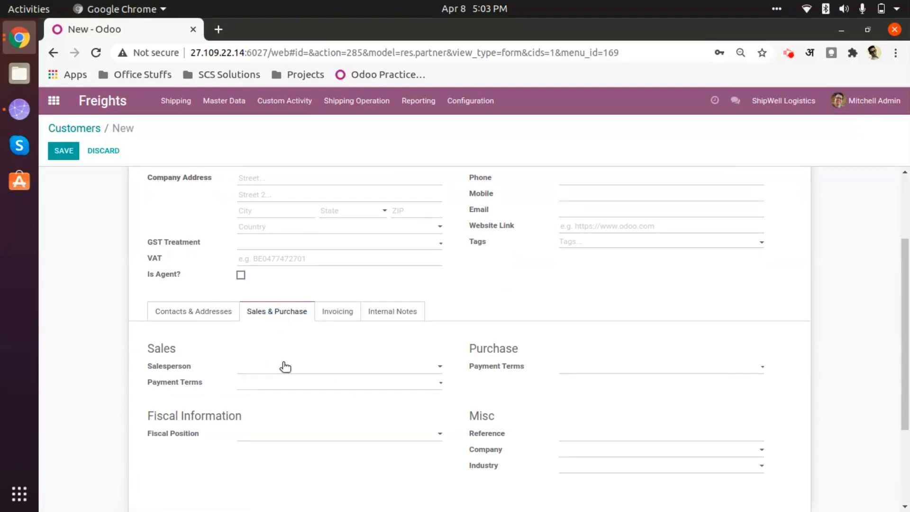
{"action": "left_click", "coordinate": [333, 313]}
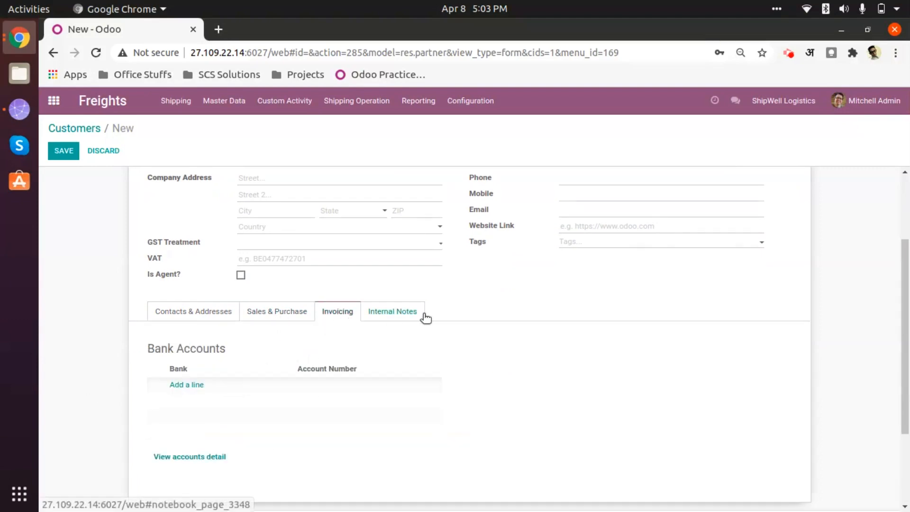
{"action": "left_click", "coordinate": [392, 314]}
{"action": "left_click", "coordinate": [301, 313]}
{"action": "left_click", "coordinate": [182, 323]}
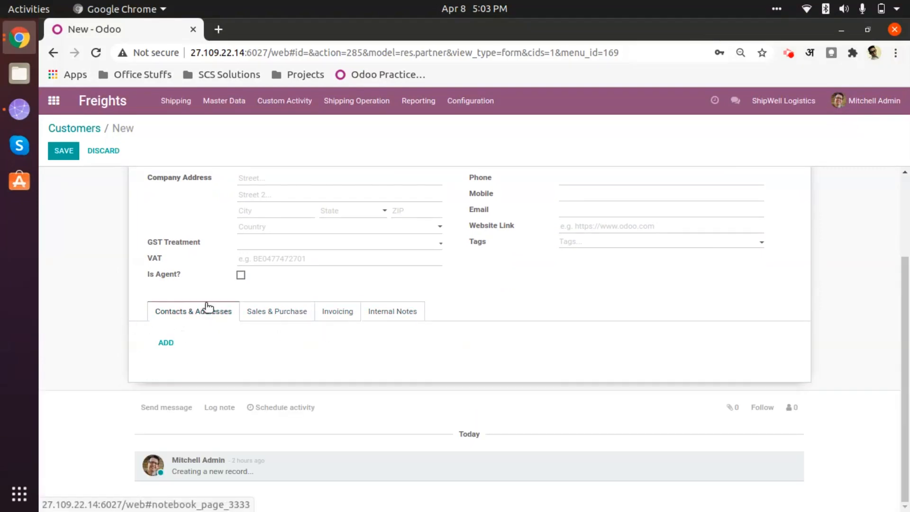
{"action": "scroll", "coordinate": [260, 359], "scroll_direction": "up", "scroll_amount": 3}
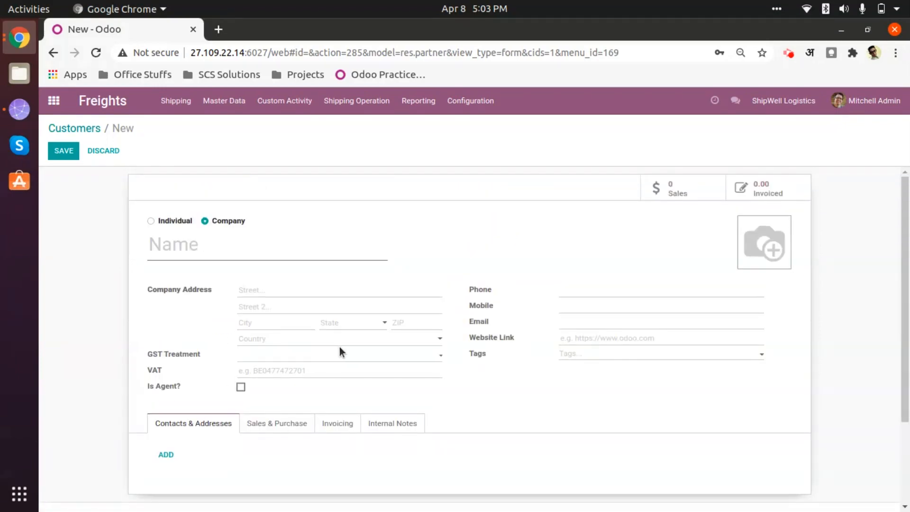
{"action": "left_click", "coordinate": [118, 151]}
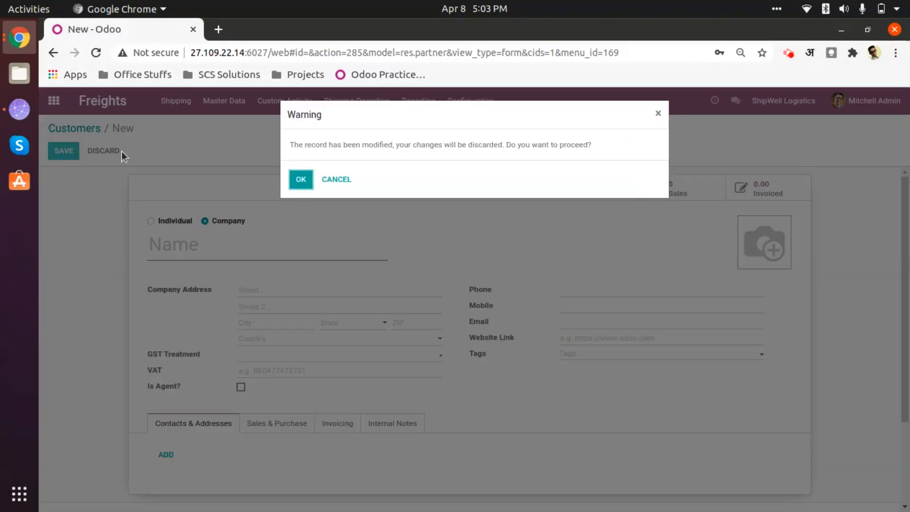
{"action": "left_click", "coordinate": [301, 180]}
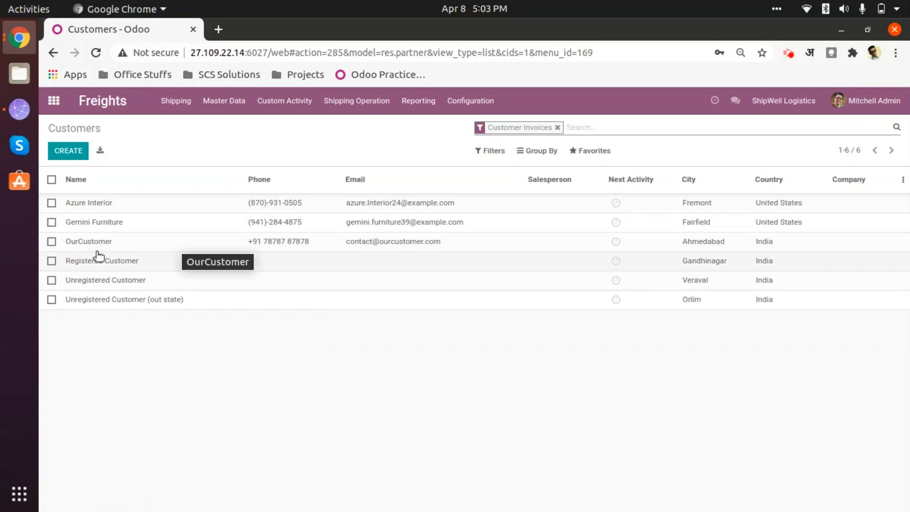
Open the OurCustomer record in edit mode, review its address, GST and contact details, and save it before returning to the customer list.
{"action": "left_click", "coordinate": [134, 248]}
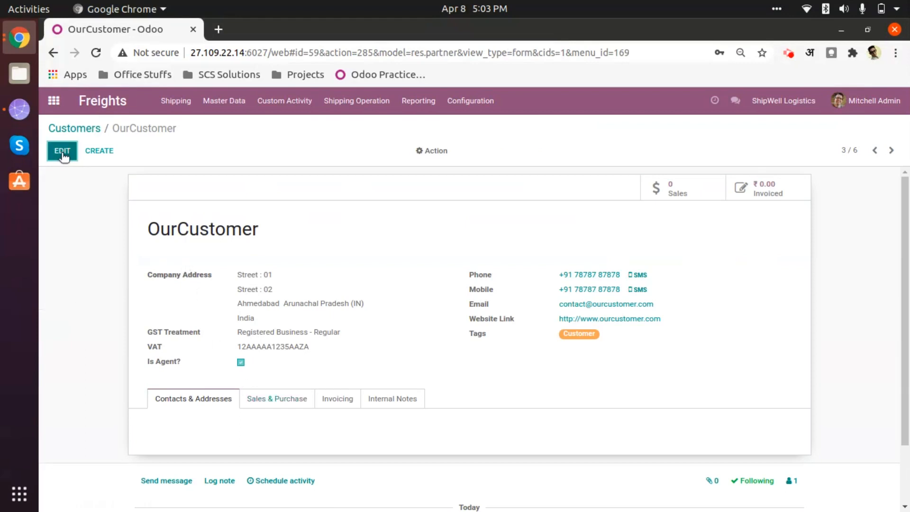
{"action": "left_click", "coordinate": [62, 151]}
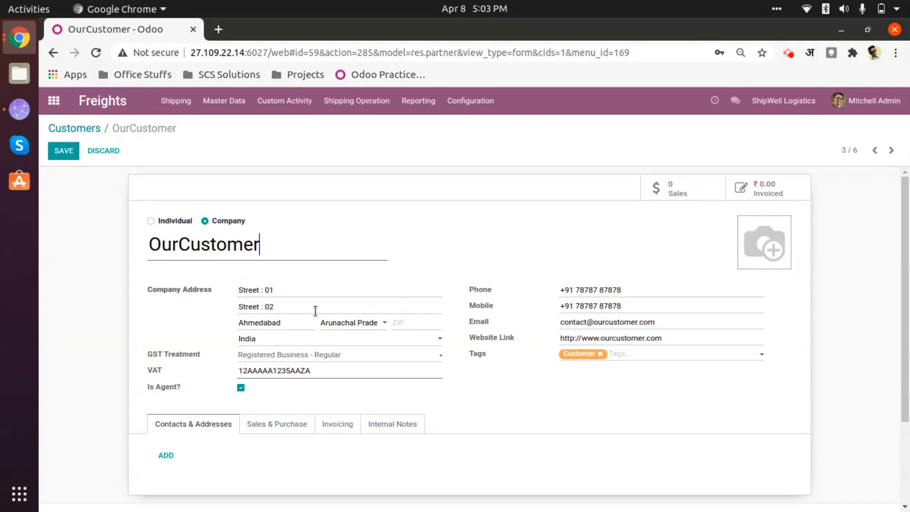
{"action": "scroll", "coordinate": [315, 303], "scroll_direction": "down", "scroll_amount": 1}
{"action": "scroll", "coordinate": [315, 301], "scroll_direction": "down", "scroll_amount": 2}
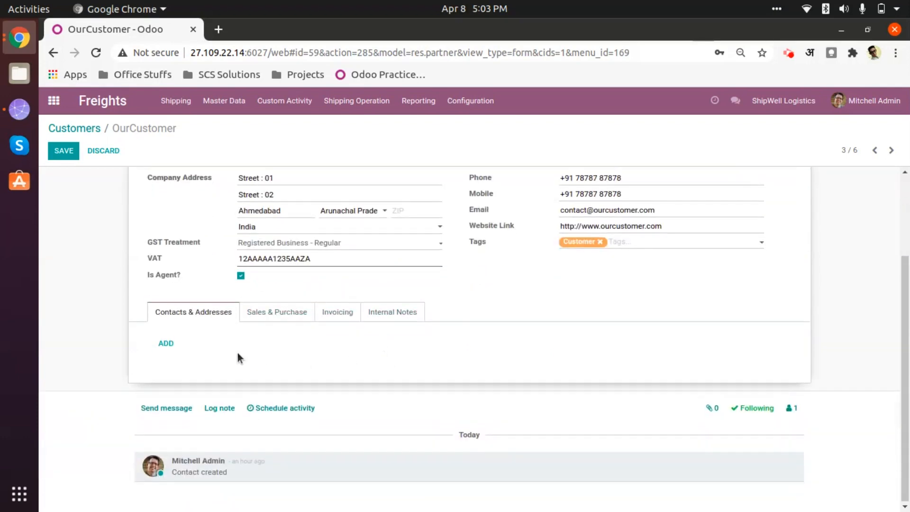
{"action": "scroll", "coordinate": [266, 394], "scroll_direction": "up", "scroll_amount": 3}
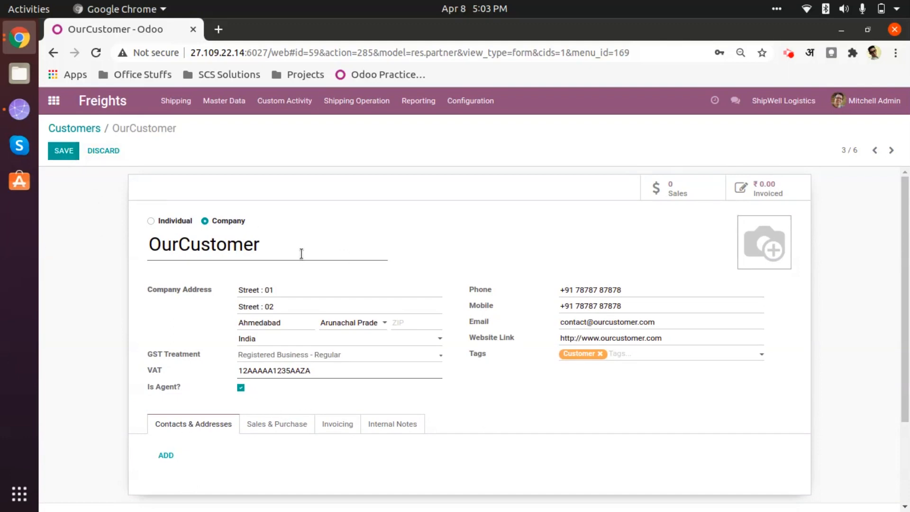
{"action": "left_click", "coordinate": [68, 149]}
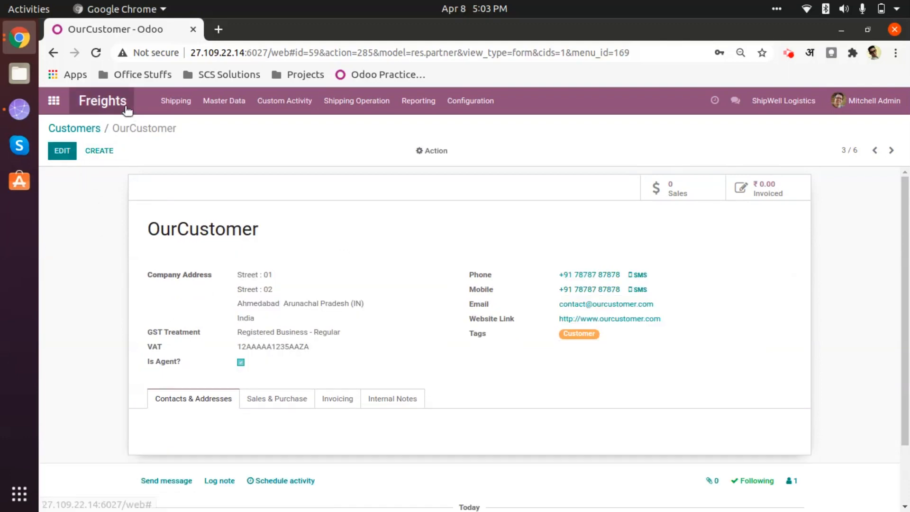
{"action": "left_click", "coordinate": [84, 129]}
Start a new Direct Shipping record, look for OurCustomer among the Customer choices, and discard the record.
{"action": "left_click", "coordinate": [176, 101]}
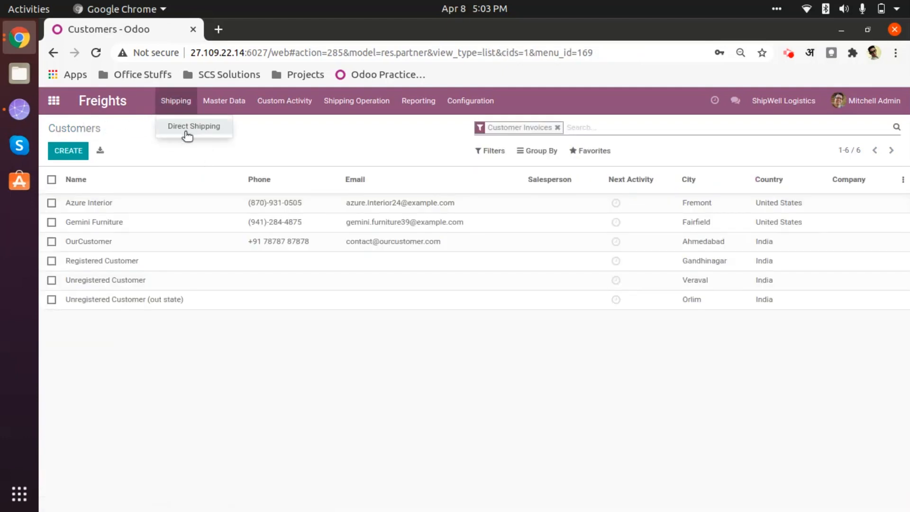
{"action": "left_click", "coordinate": [187, 135]}
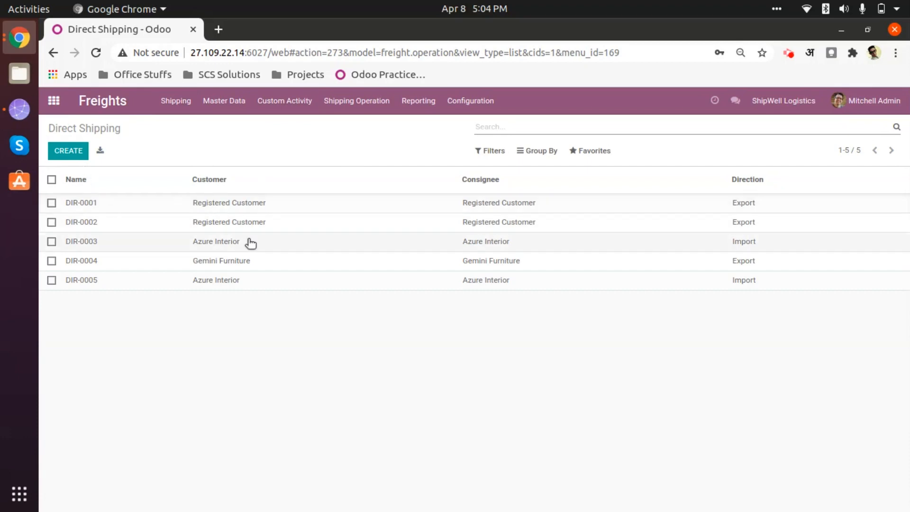
{"action": "left_click", "coordinate": [77, 149]}
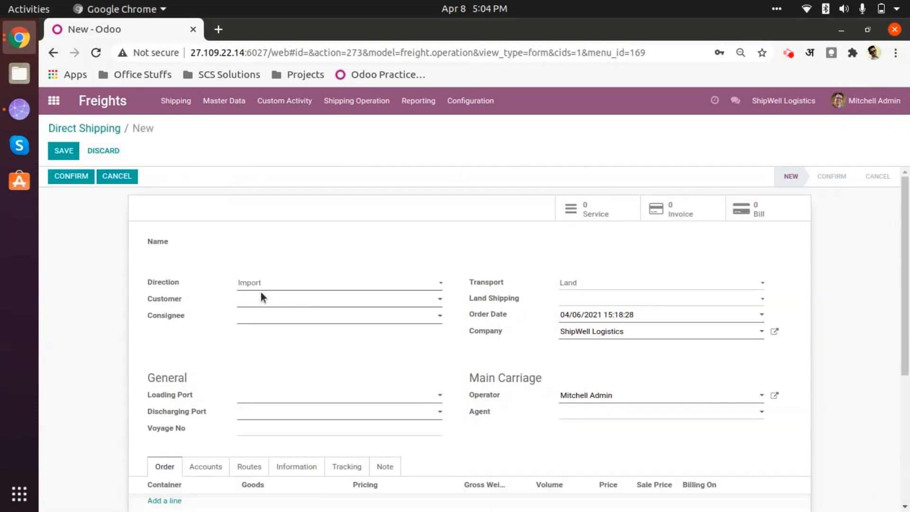
{"action": "left_click", "coordinate": [270, 303]}
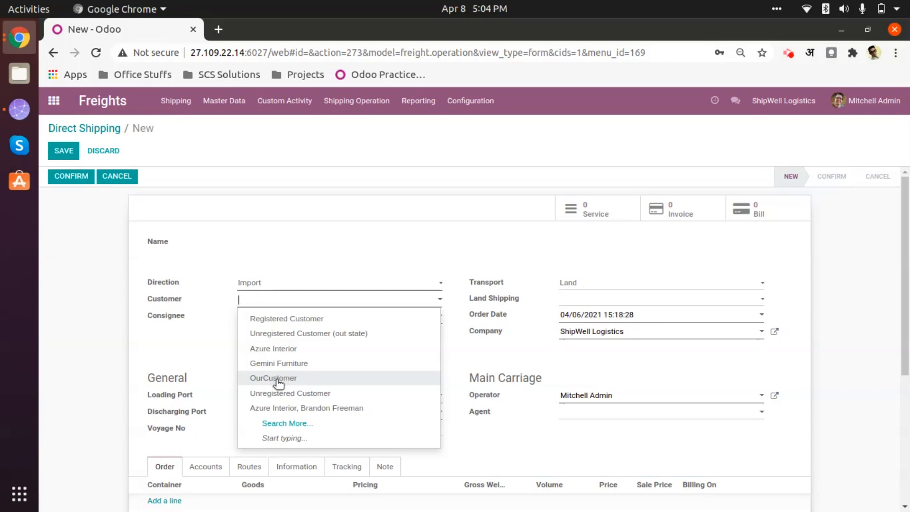
{"action": "left_click", "coordinate": [305, 251]}
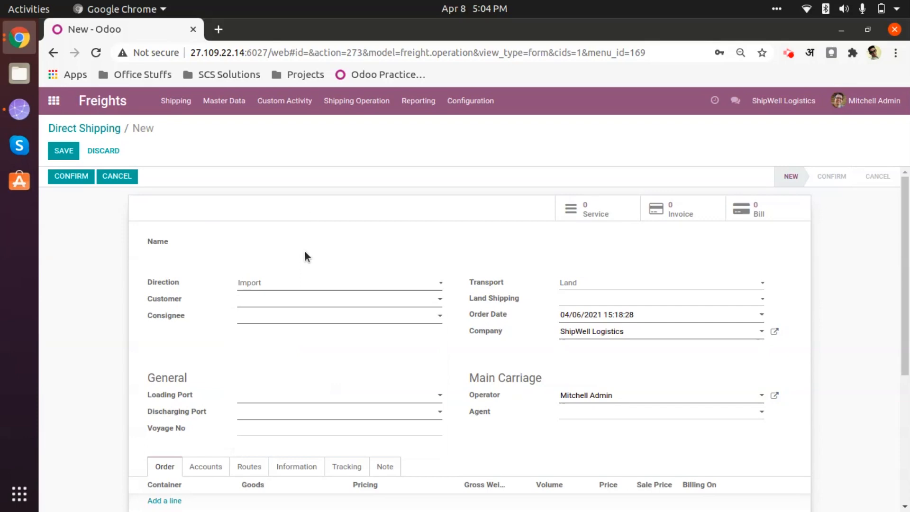
{"action": "left_click", "coordinate": [118, 149]}
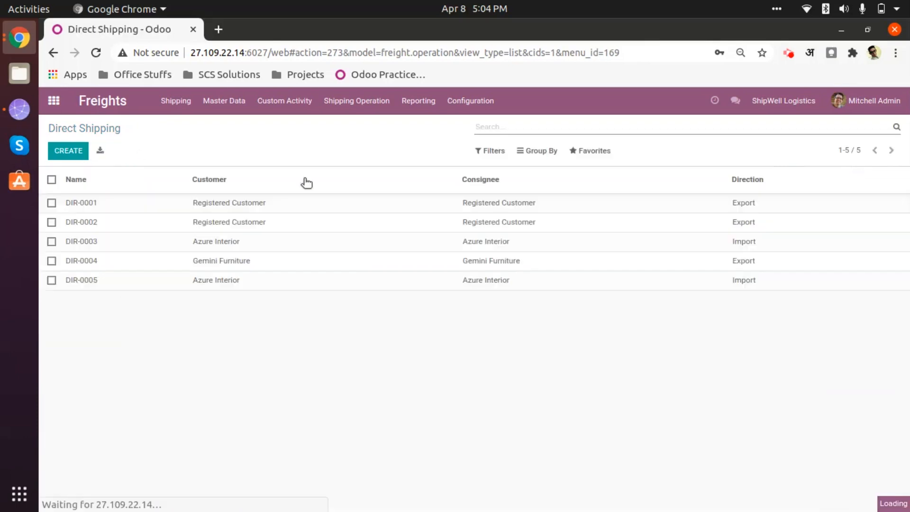
View the customer list in the master data, and then the vendor list.
{"action": "left_click", "coordinate": [234, 98]}
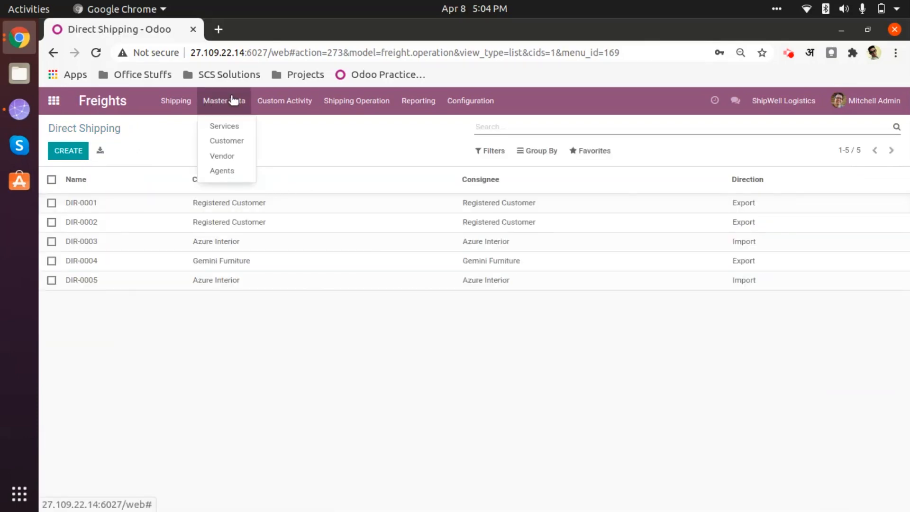
{"action": "left_click", "coordinate": [230, 141]}
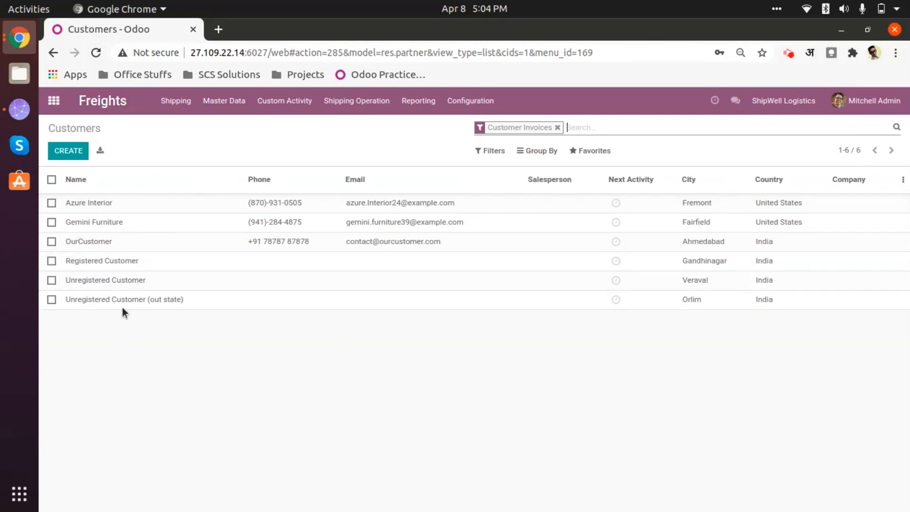
{"action": "left_click", "coordinate": [181, 100]}
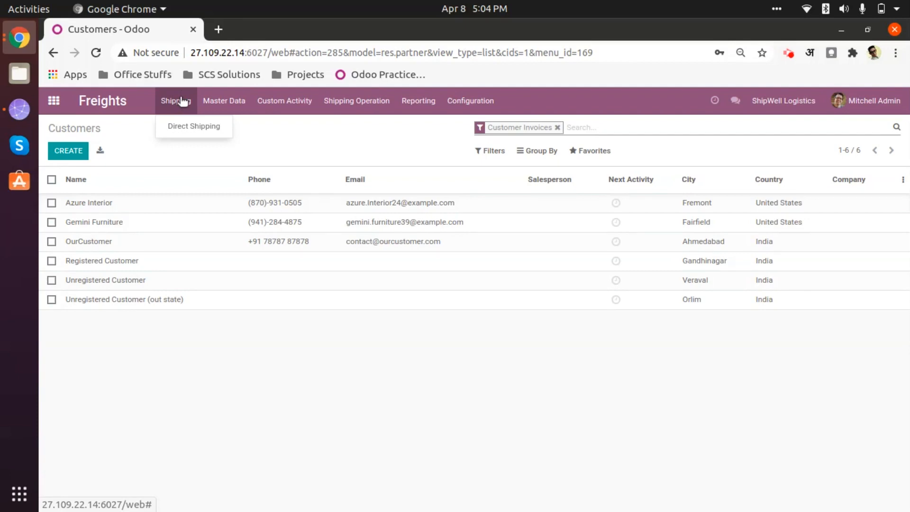
{"action": "left_click", "coordinate": [225, 99]}
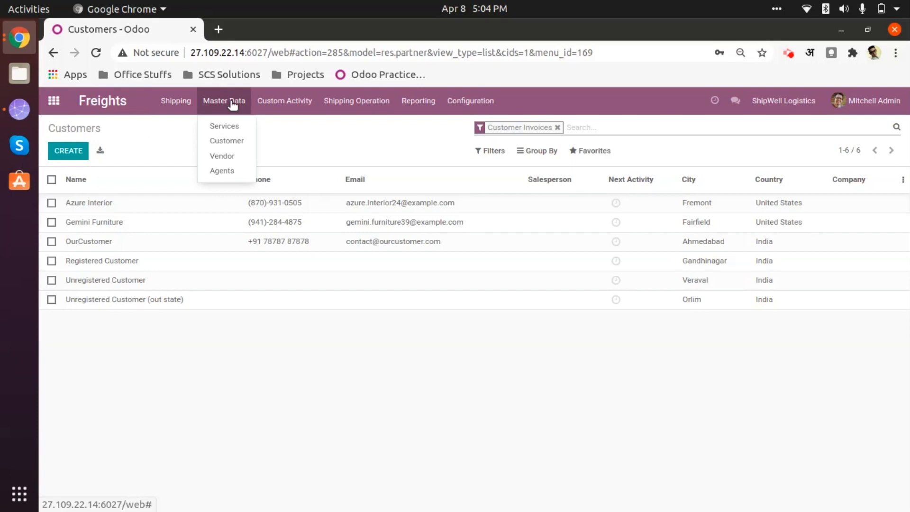
{"action": "left_click", "coordinate": [221, 157]}
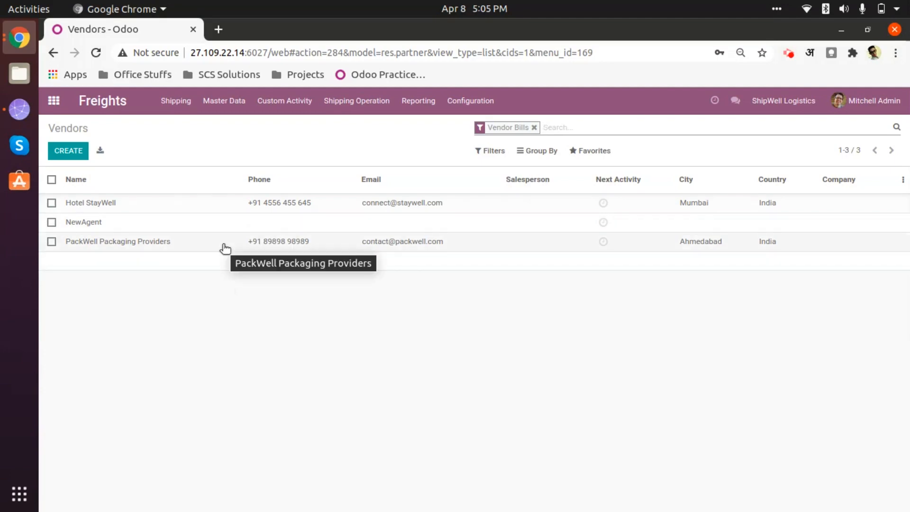
Start a new vendor record, set its type to Company, and look through the address, GST and contact fields.
{"action": "left_click", "coordinate": [70, 156]}
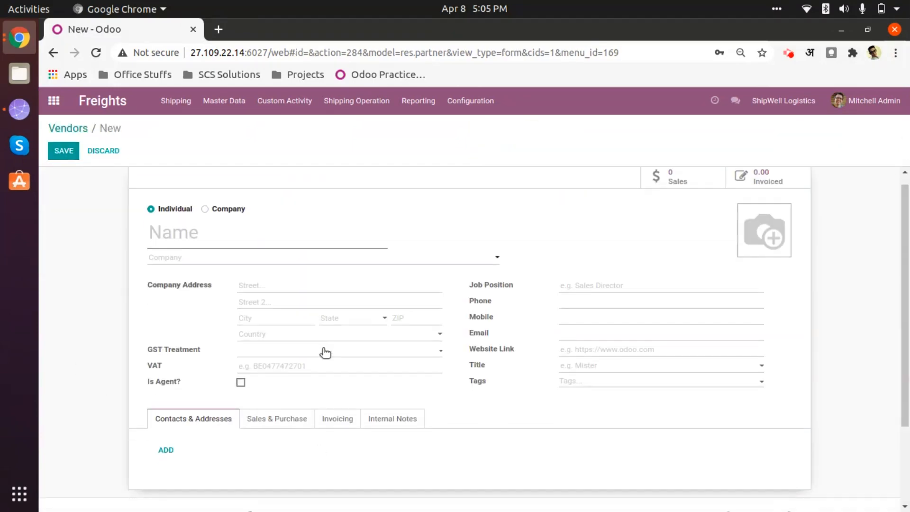
{"action": "scroll", "coordinate": [308, 364], "scroll_direction": "down", "scroll_amount": 3}
{"action": "scroll", "coordinate": [297, 371], "scroll_direction": "up", "scroll_amount": 3}
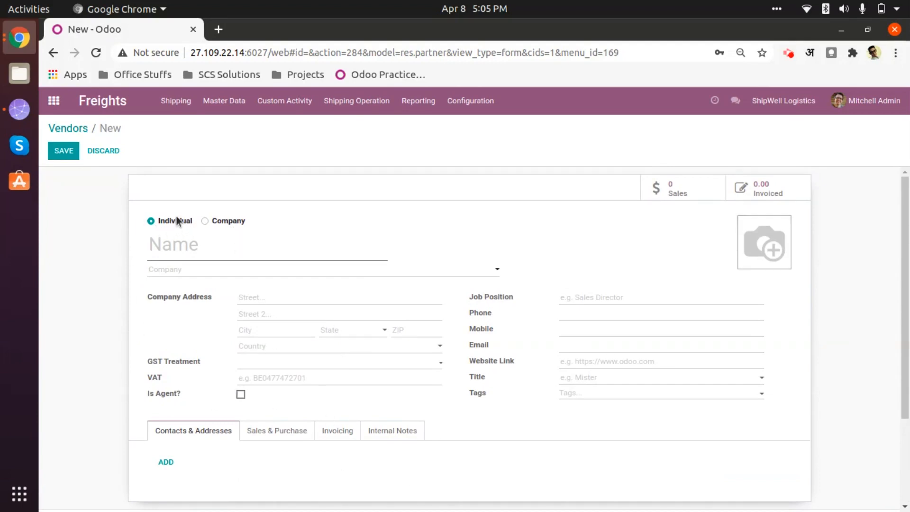
{"action": "left_click", "coordinate": [205, 221]}
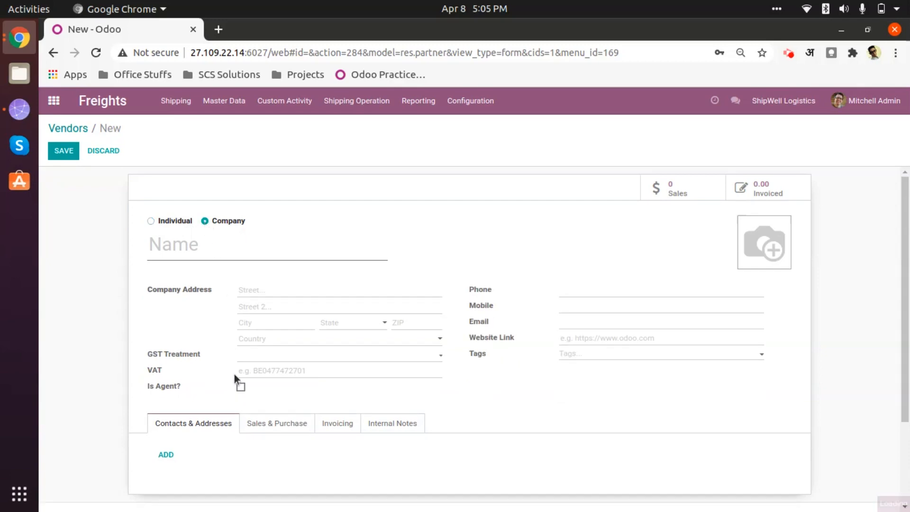
{"action": "scroll", "coordinate": [238, 411], "scroll_direction": "down", "scroll_amount": 1}
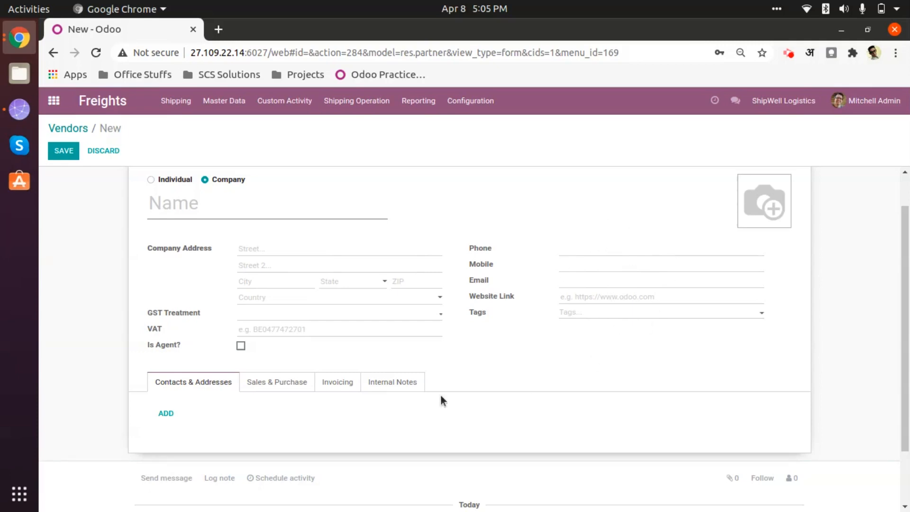
{"action": "scroll", "coordinate": [376, 455], "scroll_direction": "down", "scroll_amount": 1}
{"action": "scroll", "coordinate": [115, 274], "scroll_direction": "up", "scroll_amount": 2}
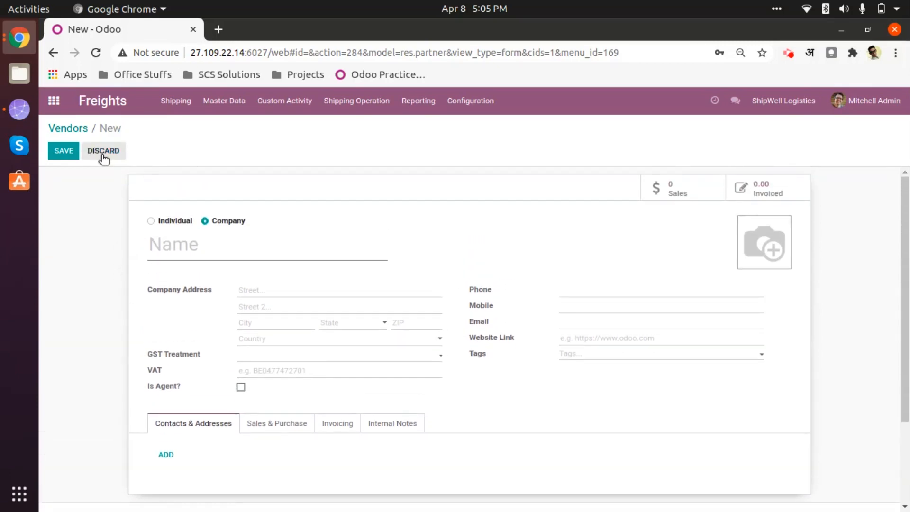
Review the new vendor's Sales & Purchase and Contacts & Addresses sections, and discard the record with its changes.
{"action": "scroll", "coordinate": [223, 421], "scroll_direction": "down", "scroll_amount": 2}
{"action": "left_click", "coordinate": [270, 313]}
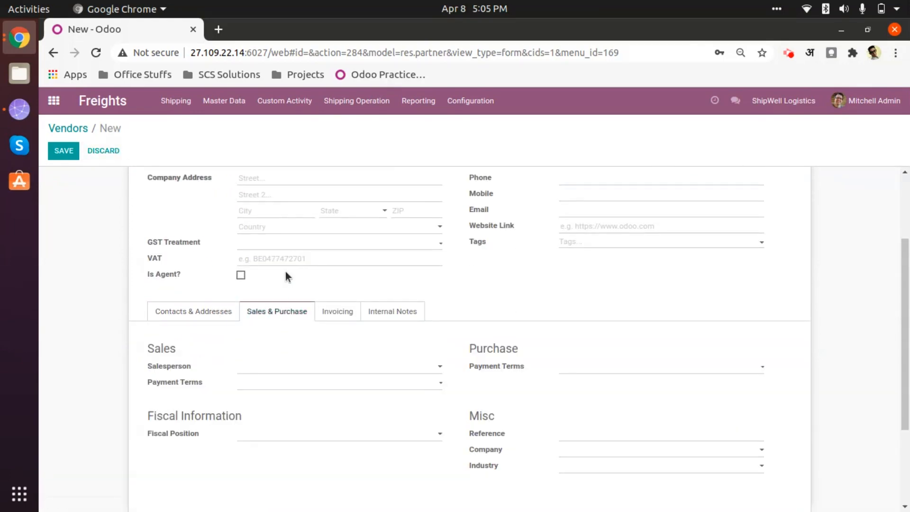
{"action": "left_click", "coordinate": [216, 321]}
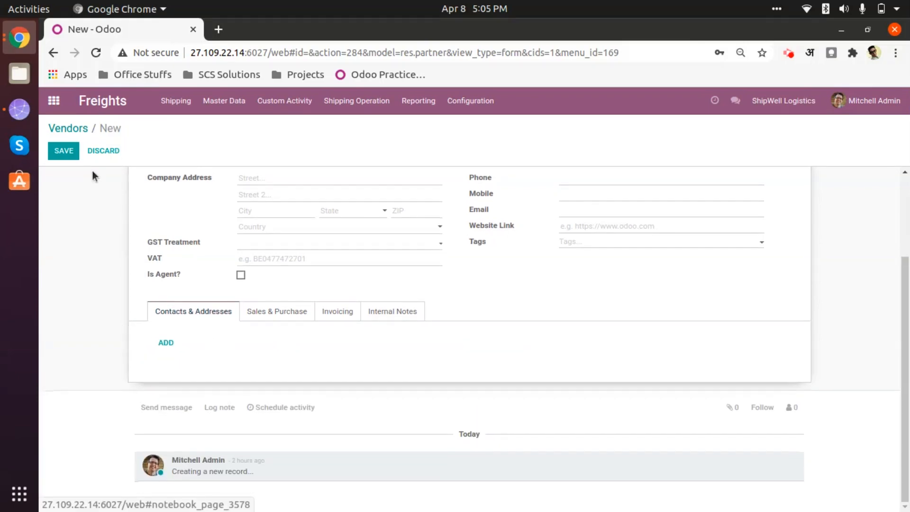
{"action": "left_click", "coordinate": [102, 151]}
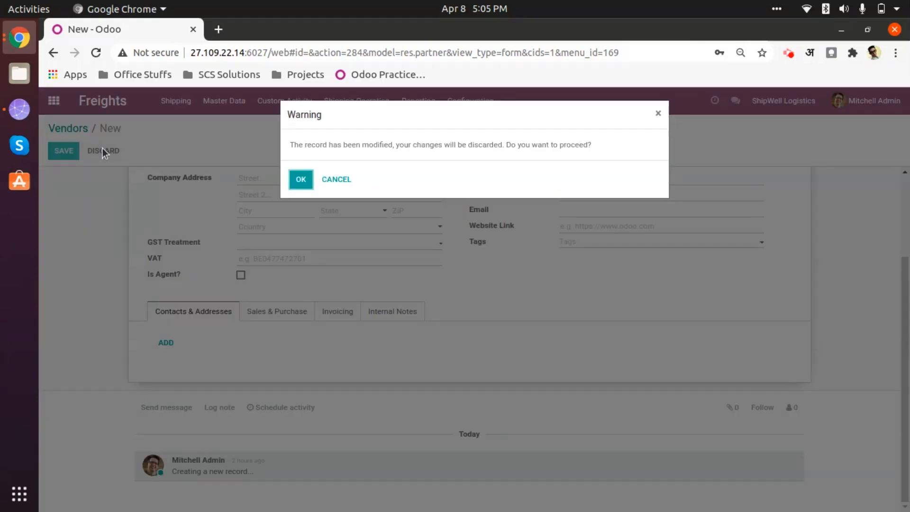
{"action": "left_click", "coordinate": [301, 180]}
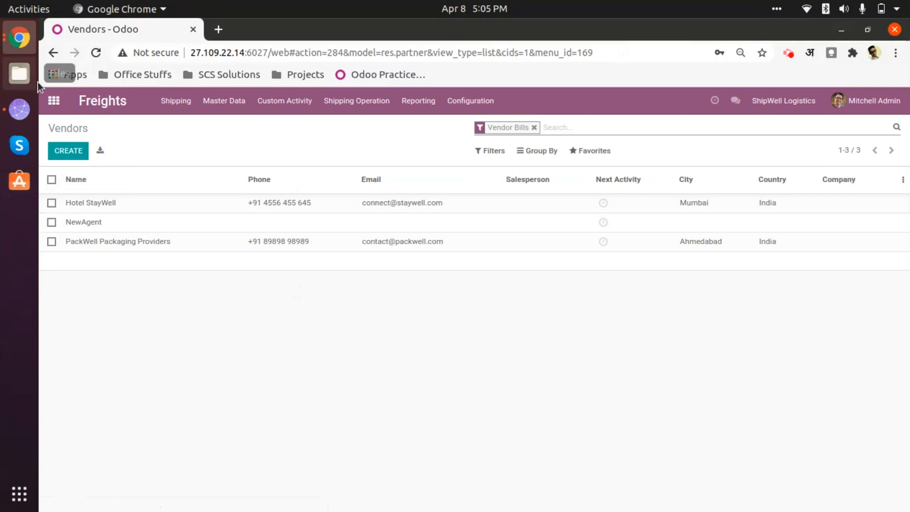
View the list of agents in the master data, followed by the list of services.
{"action": "left_click", "coordinate": [213, 101]}
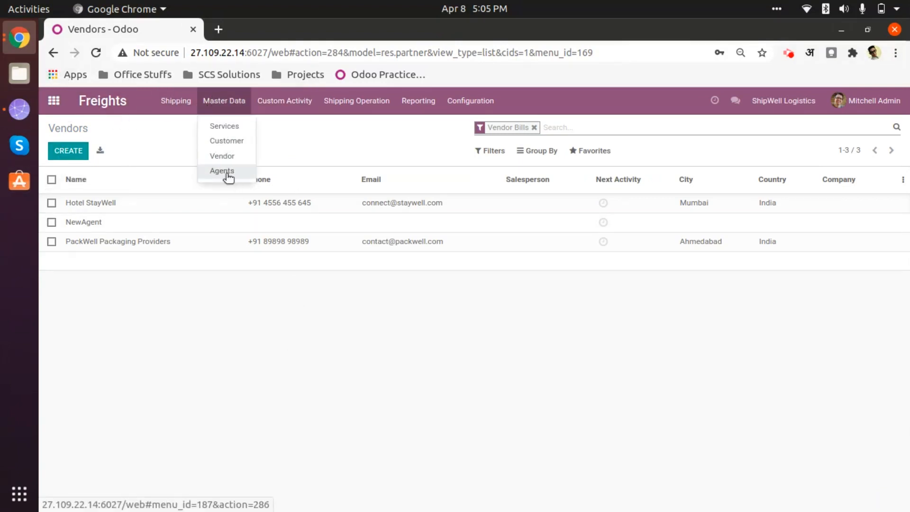
{"action": "left_click", "coordinate": [224, 172]}
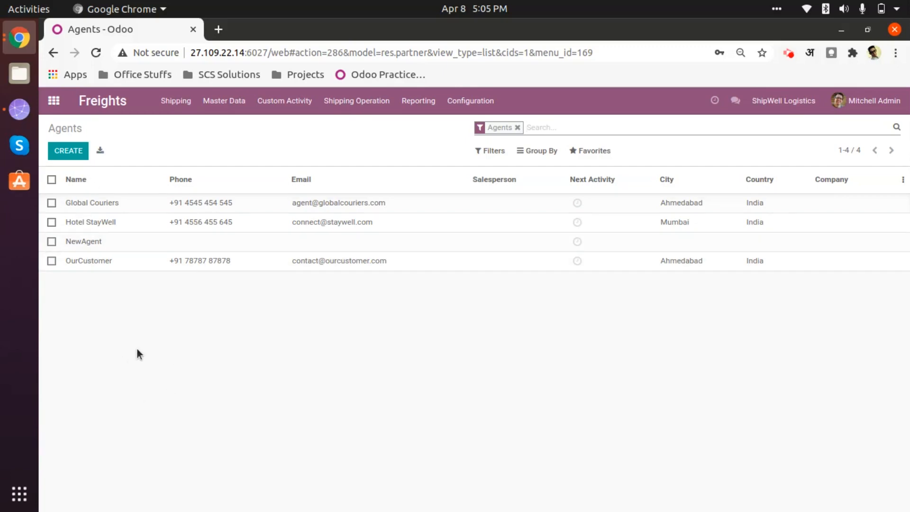
{"action": "left_click", "coordinate": [212, 110]}
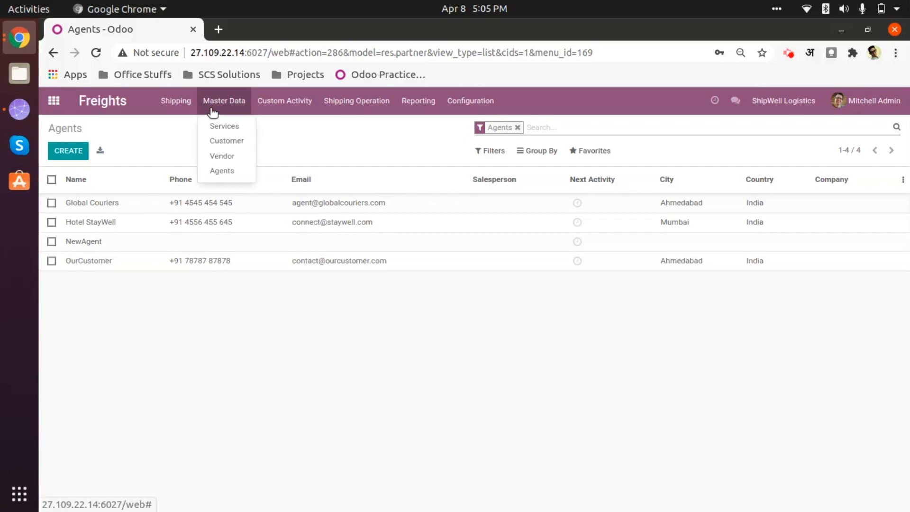
{"action": "left_click", "coordinate": [222, 126]}
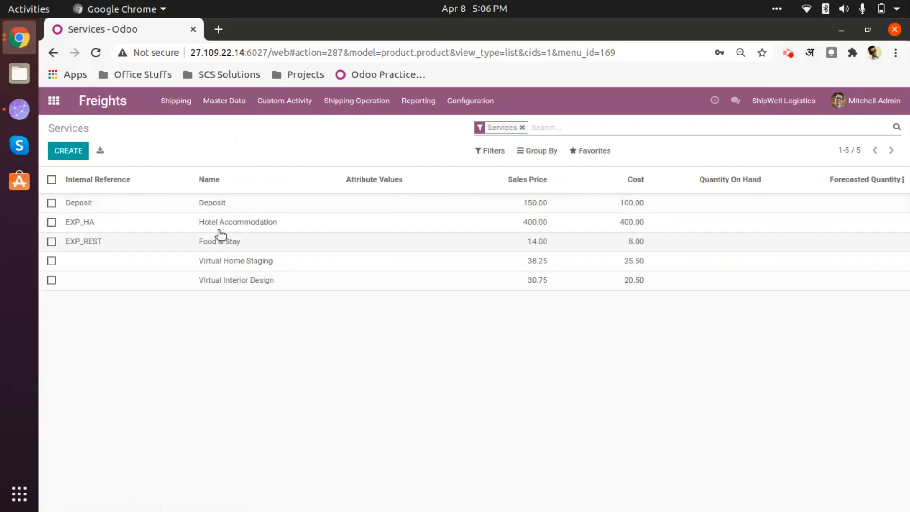
Start a new customer record from master data as a Company, examine its Is Agent? option, and discard the record with its changes.
{"action": "left_click", "coordinate": [230, 100]}
{"action": "left_click", "coordinate": [234, 141]}
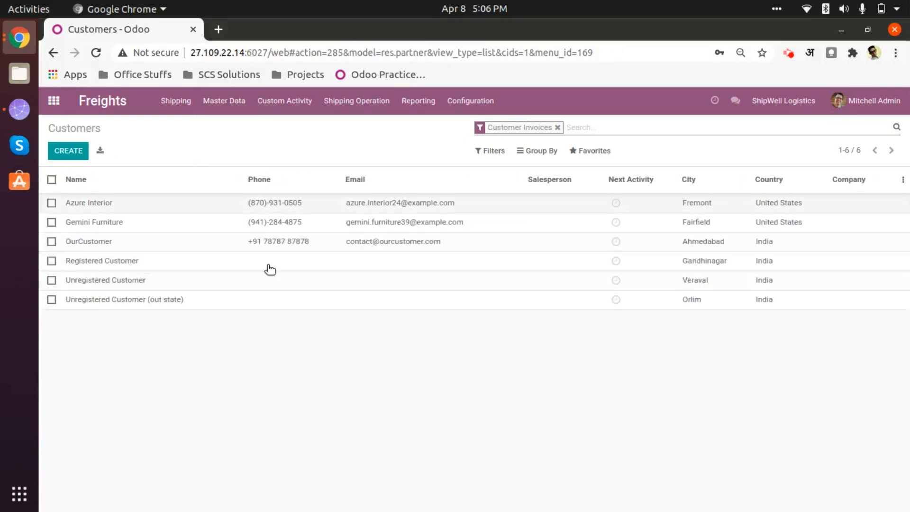
{"action": "left_click", "coordinate": [66, 151]}
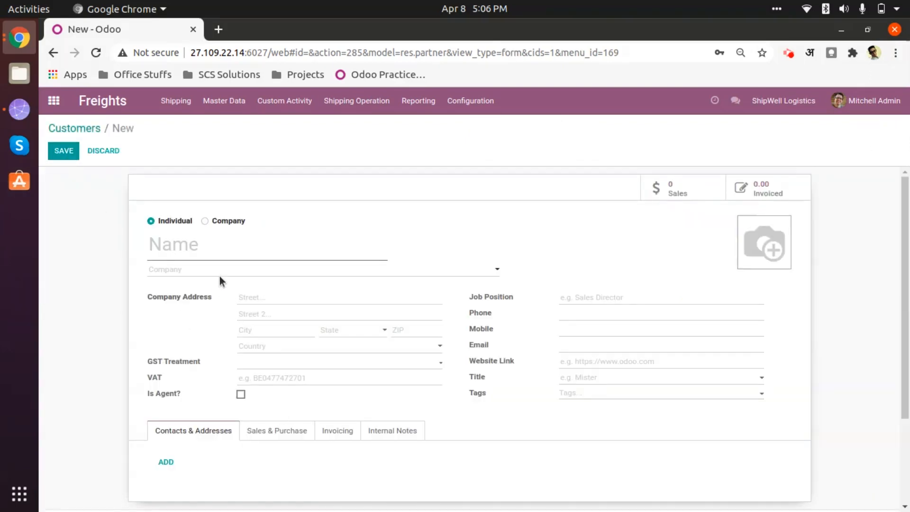
{"action": "left_click", "coordinate": [205, 221]}
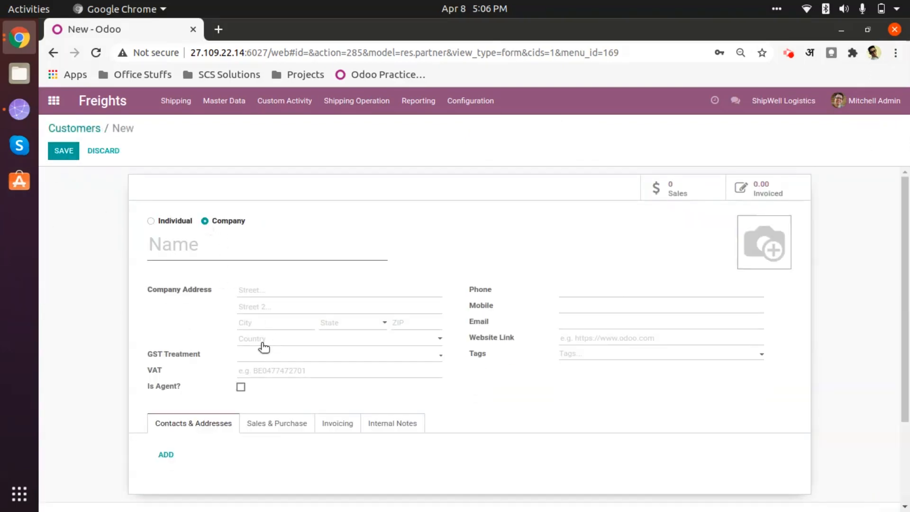
{"action": "scroll", "coordinate": [238, 382], "scroll_direction": "down", "scroll_amount": 3}
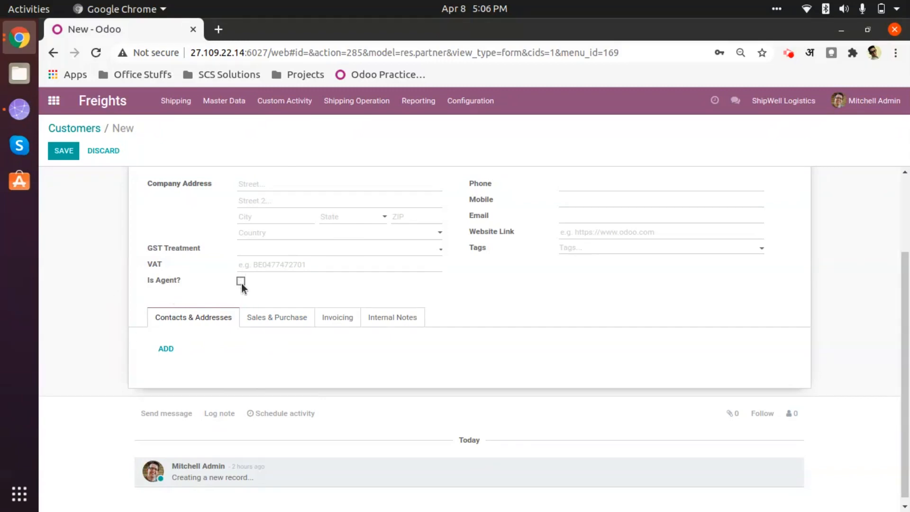
{"action": "scroll", "coordinate": [264, 329], "scroll_direction": "up", "scroll_amount": 3}
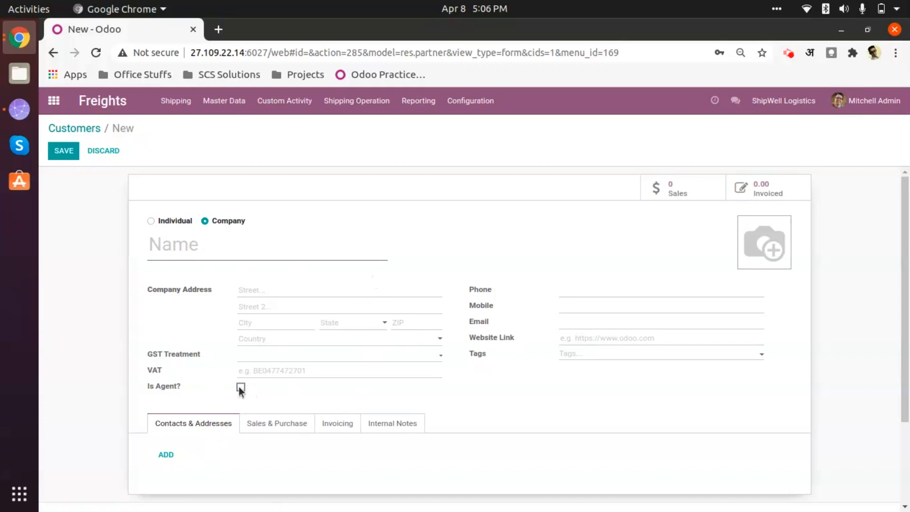
{"action": "left_click", "coordinate": [104, 150]}
{"action": "left_click", "coordinate": [300, 180]}
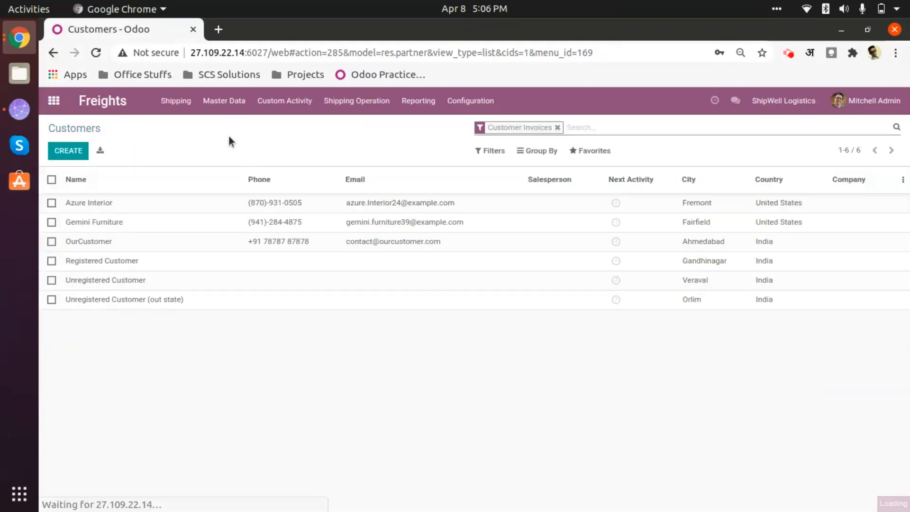
Open the OurCustomer record from the customer list, review its Is Agent? option in edit mode, and save the record.
{"action": "left_click", "coordinate": [224, 101]}
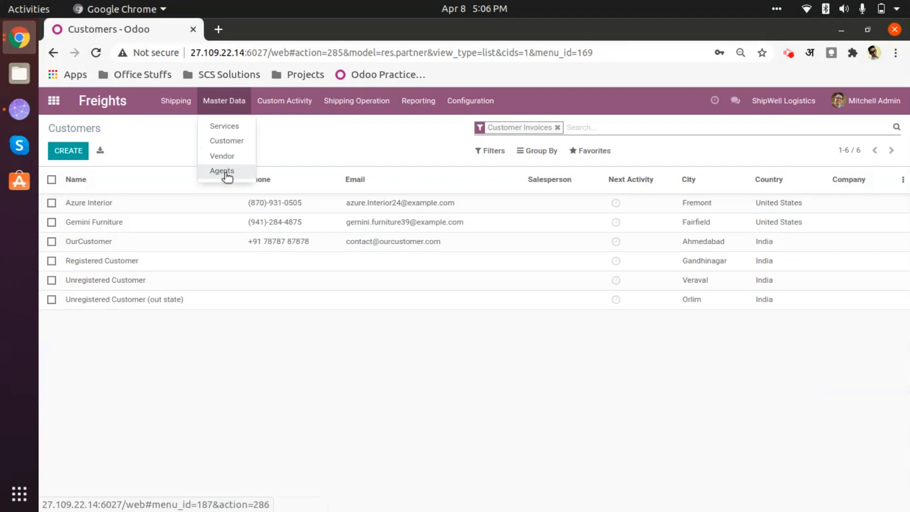
{"action": "left_click", "coordinate": [231, 142]}
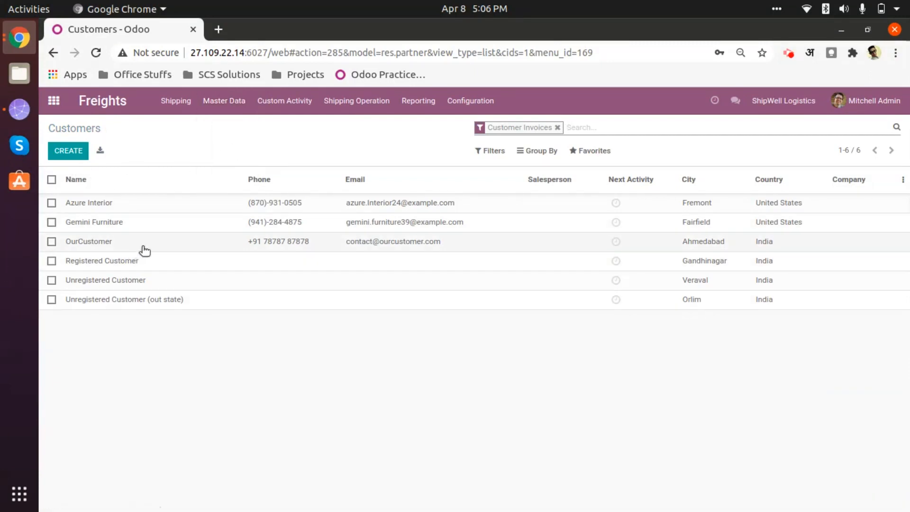
{"action": "left_click", "coordinate": [211, 244]}
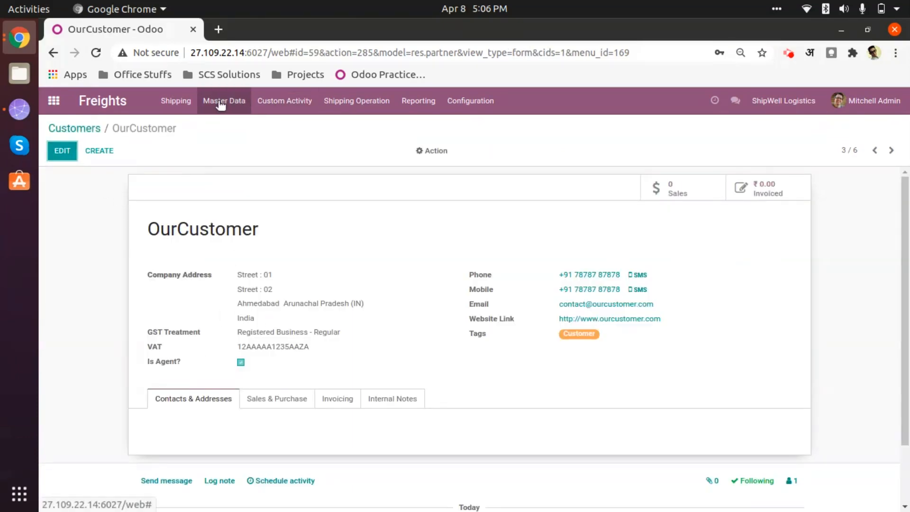
{"action": "scroll", "coordinate": [217, 266], "scroll_direction": "down", "scroll_amount": 3}
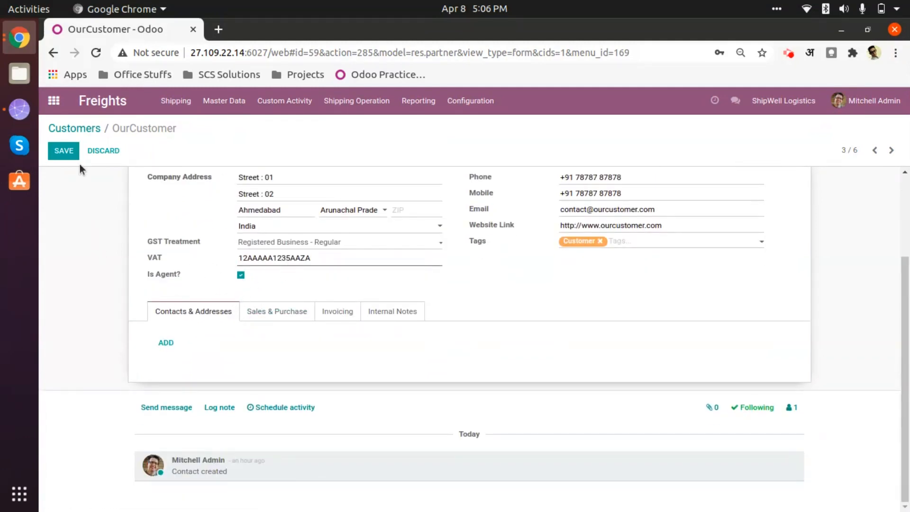
{"action": "left_click", "coordinate": [65, 151]}
Open OurCustomer from the agents list, disable its Is Agent? option, and save the record.
{"action": "left_click", "coordinate": [225, 100]}
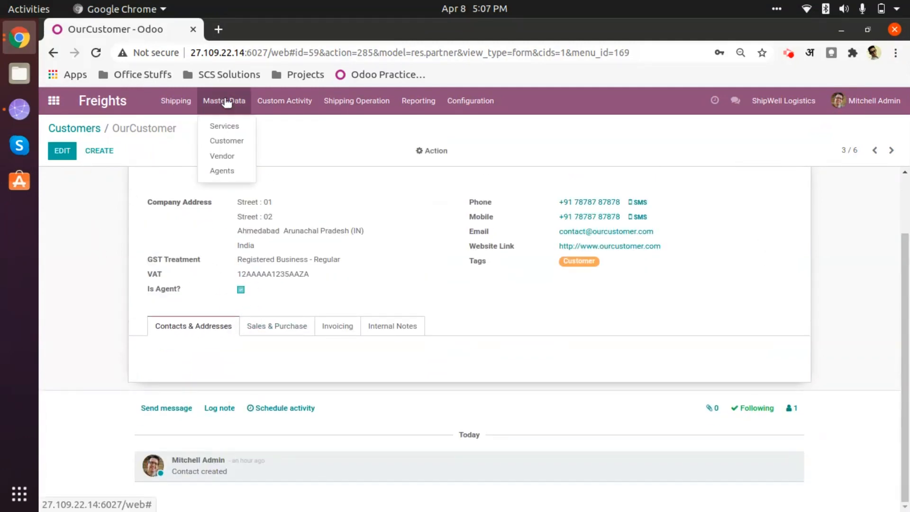
{"action": "left_click", "coordinate": [231, 171]}
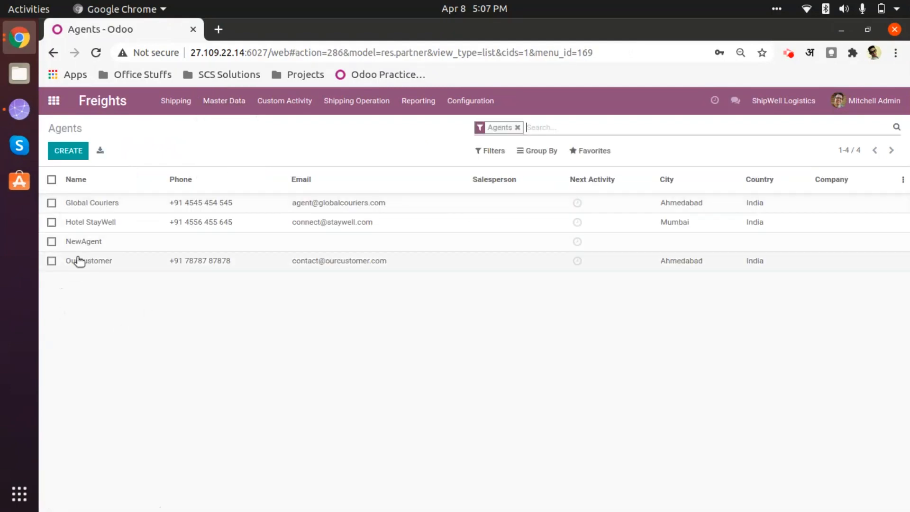
{"action": "left_click", "coordinate": [132, 259]}
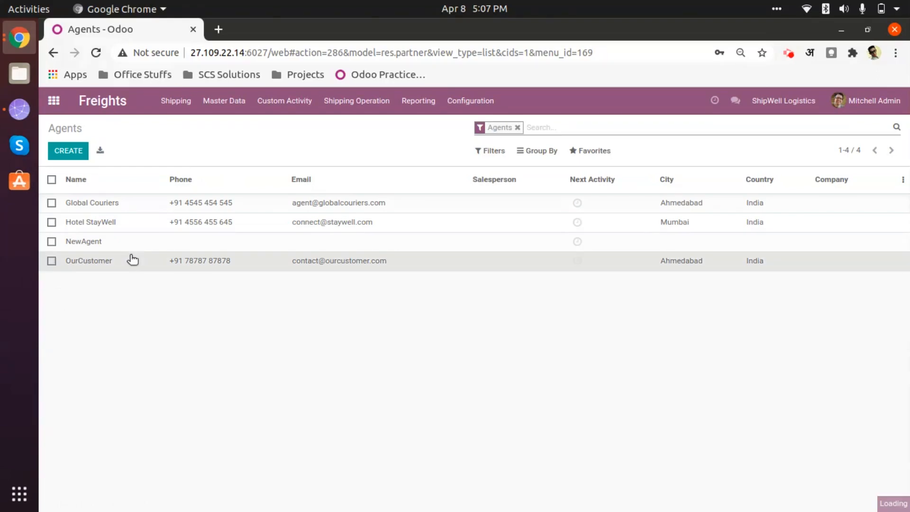
{"action": "left_click", "coordinate": [64, 152]}
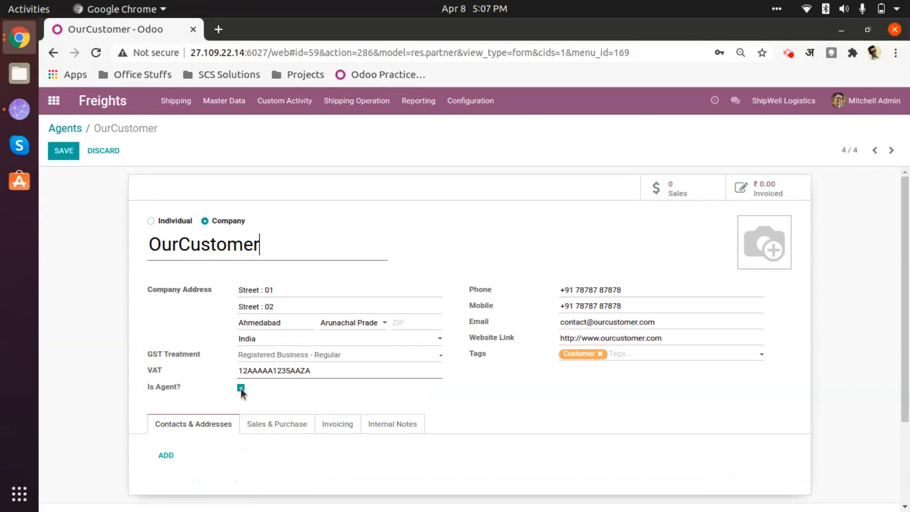
{"action": "left_click", "coordinate": [65, 151]}
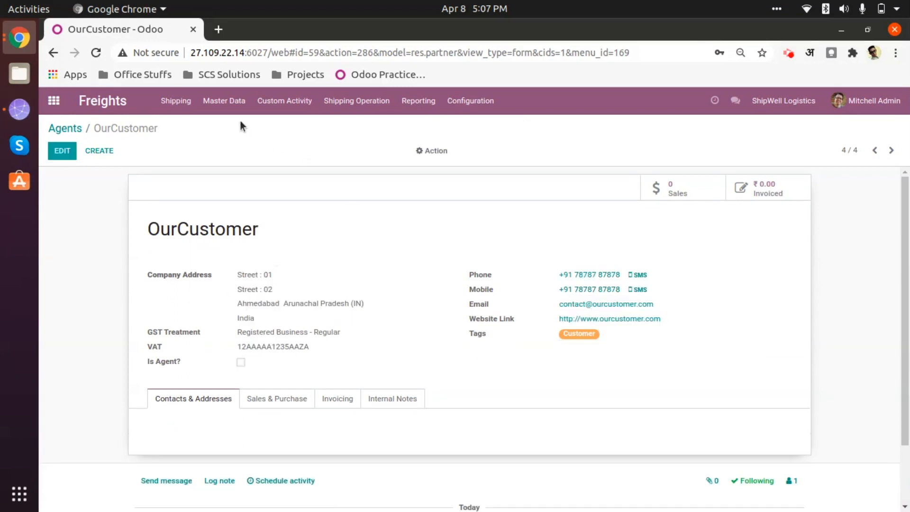
Check the Is Agent? option on OurCustomer's customer record, and review which contacts are in the agents list.
{"action": "left_click", "coordinate": [226, 101]}
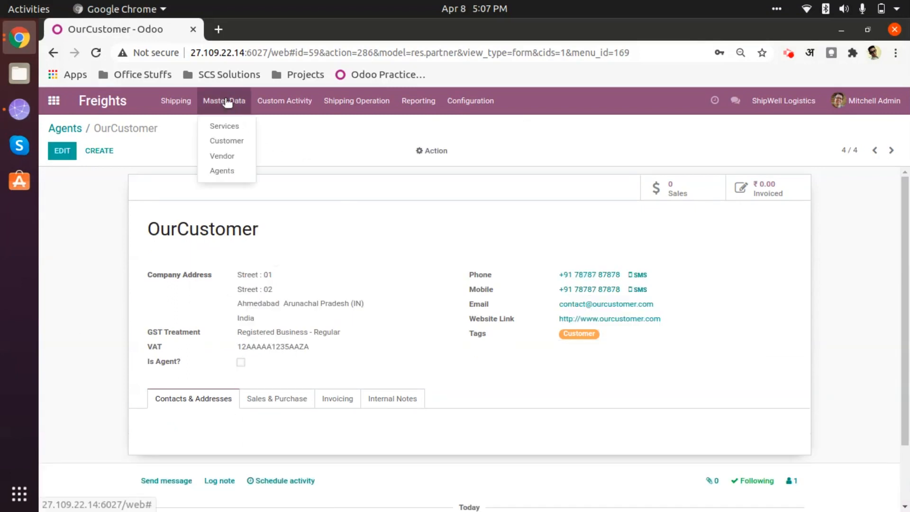
{"action": "left_click", "coordinate": [226, 141]}
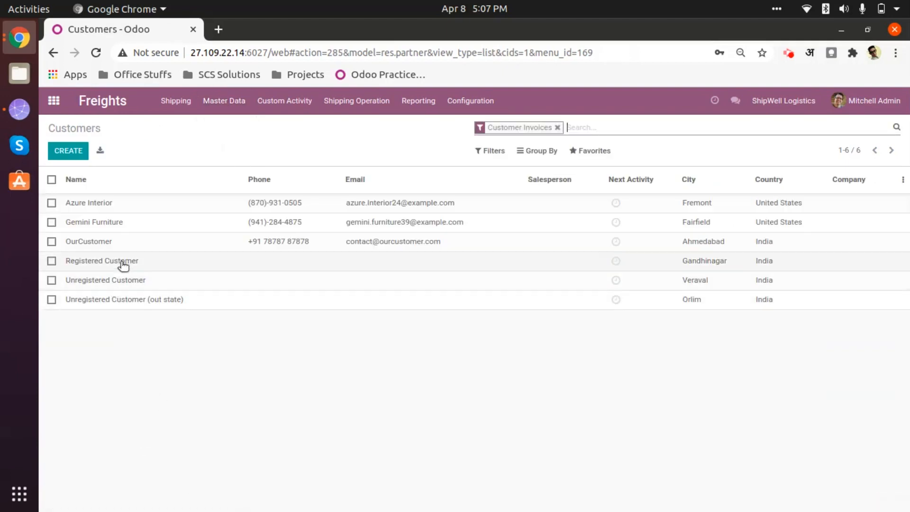
{"action": "left_click", "coordinate": [149, 242]}
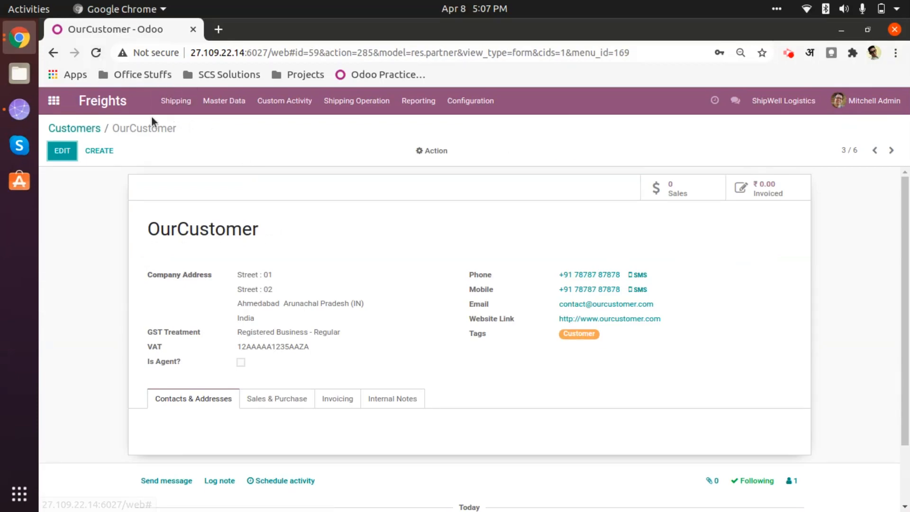
{"action": "left_click", "coordinate": [230, 110]}
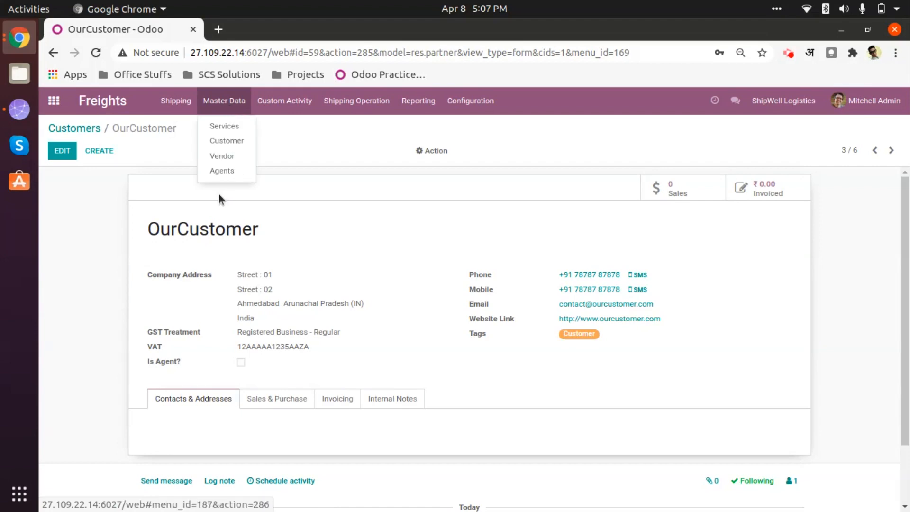
{"action": "left_click", "coordinate": [222, 172]}
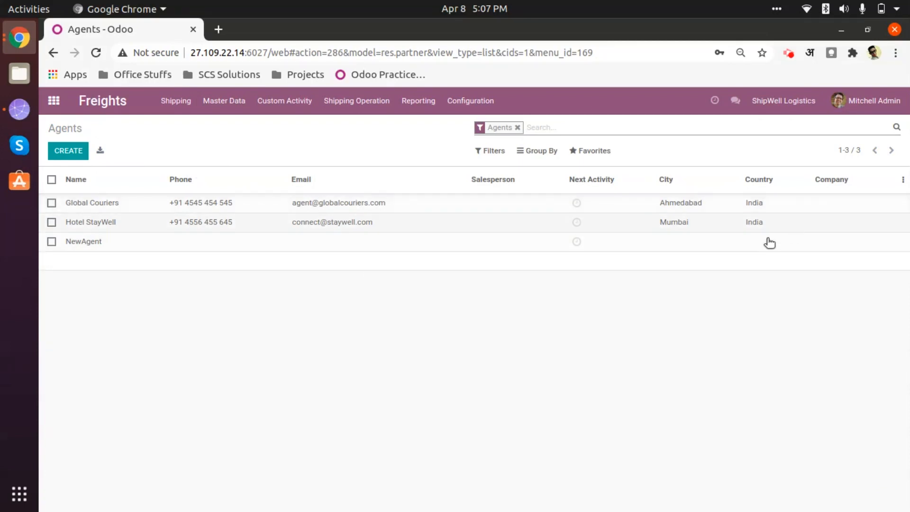
Open OurCustomer from the customer master data, enable its Is Agent? option, and save the record.
{"action": "left_click", "coordinate": [231, 105]}
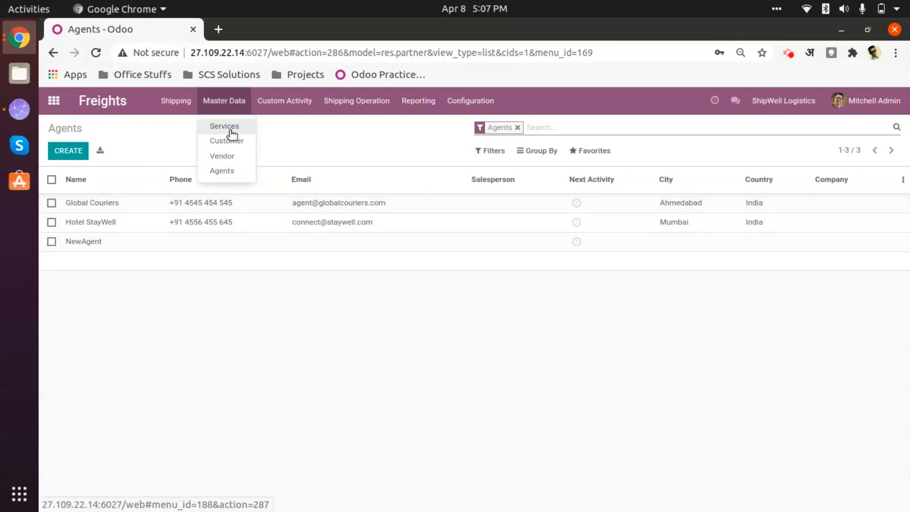
{"action": "left_click", "coordinate": [229, 141]}
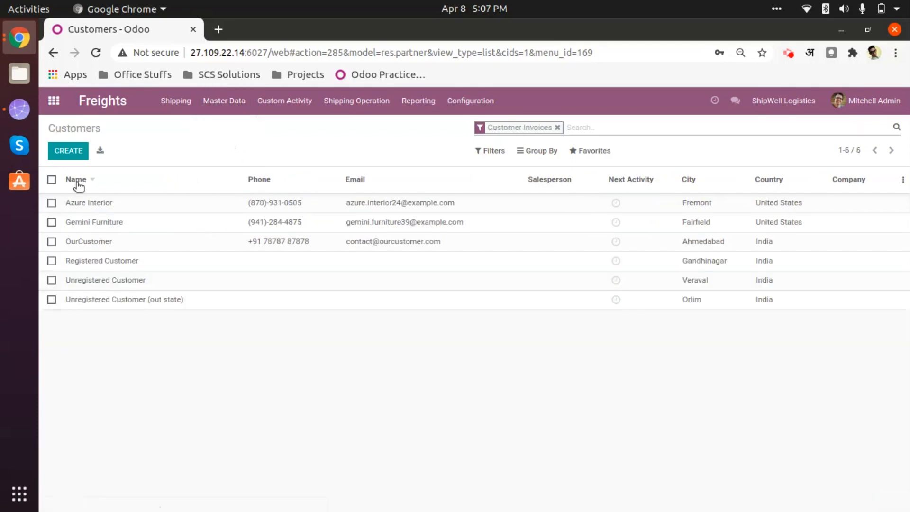
{"action": "left_click", "coordinate": [146, 244]}
{"action": "left_click", "coordinate": [70, 150]}
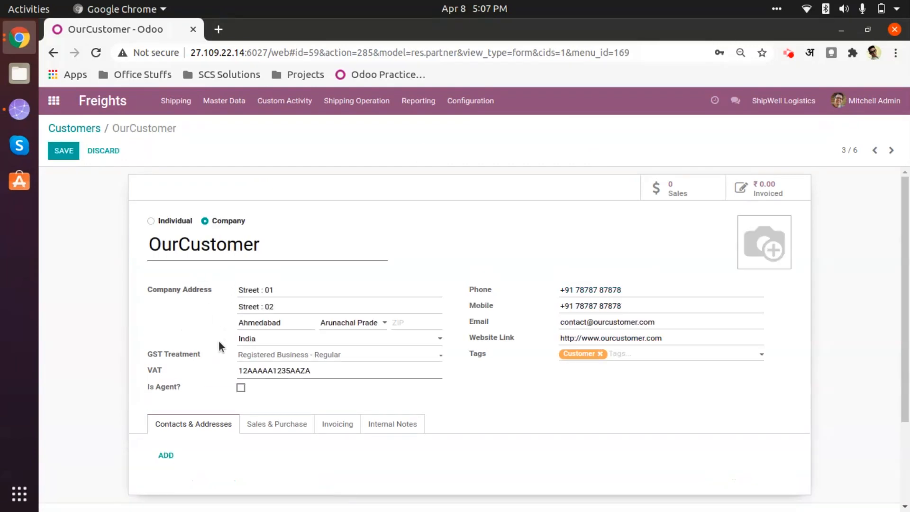
{"action": "scroll", "coordinate": [220, 337], "scroll_direction": "down", "scroll_amount": 3}
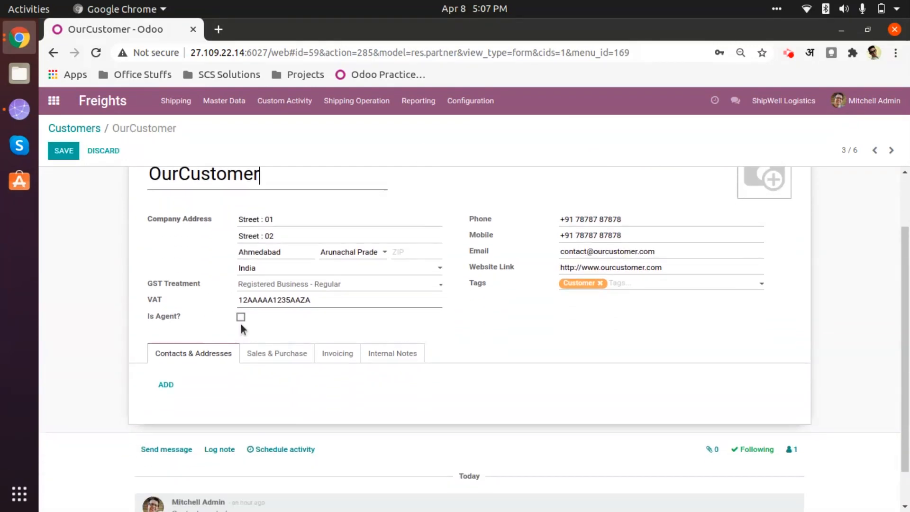
{"action": "left_click", "coordinate": [241, 317]}
{"action": "left_click", "coordinate": [60, 154]}
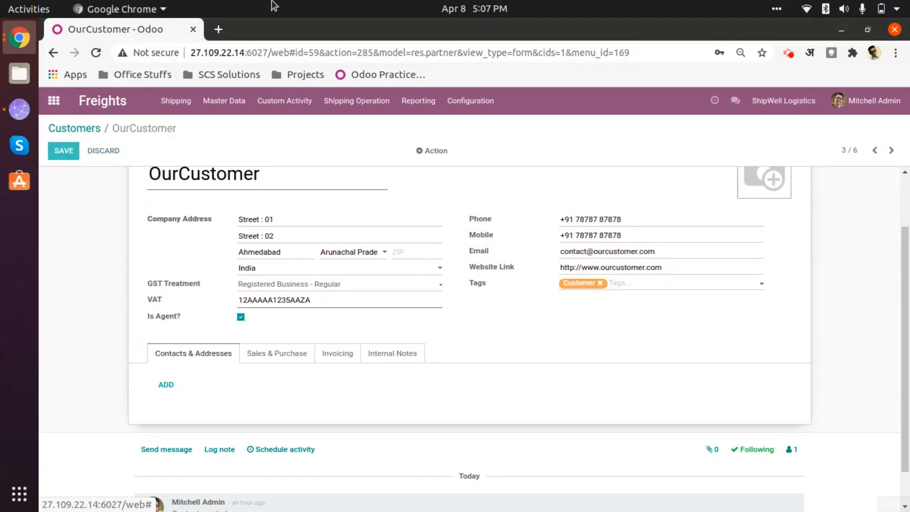
Review the agents list, and check the Is Agent? option on OurCustomer's customer record before returning to the customer list.
{"action": "left_click", "coordinate": [232, 102]}
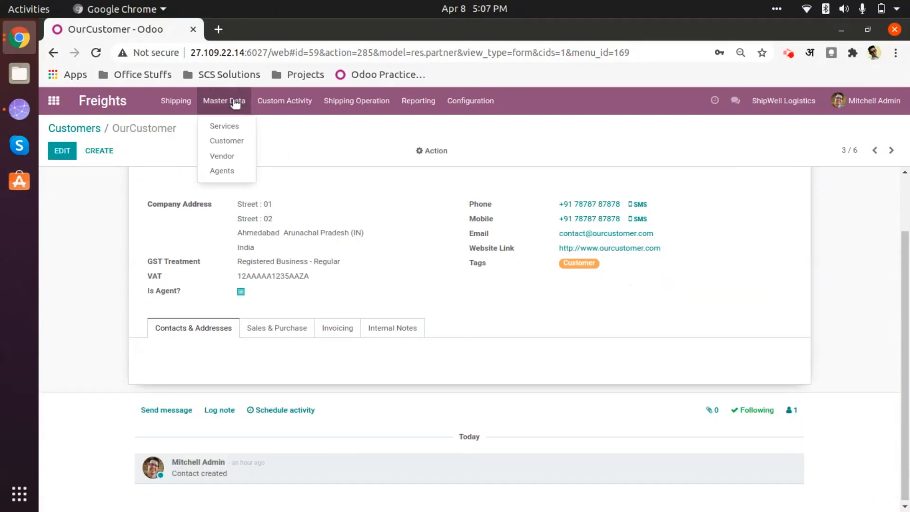
{"action": "left_click", "coordinate": [235, 171]}
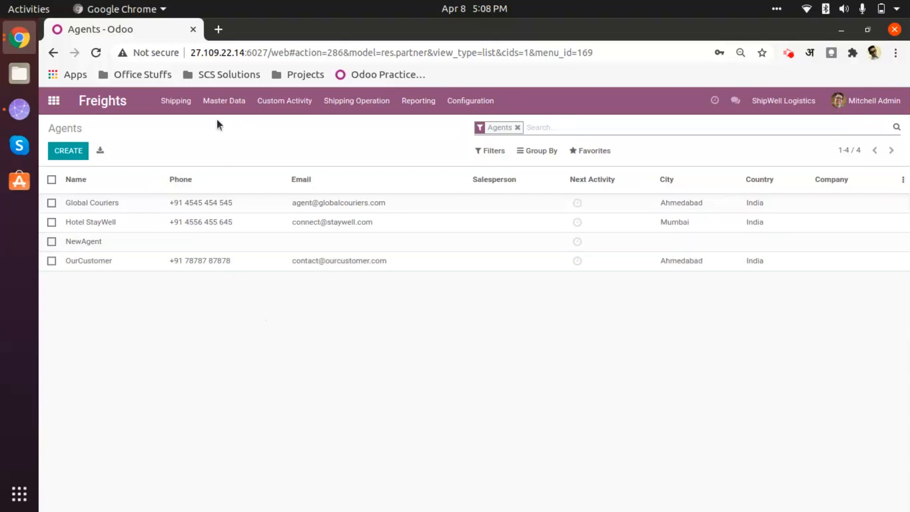
{"action": "left_click", "coordinate": [215, 102]}
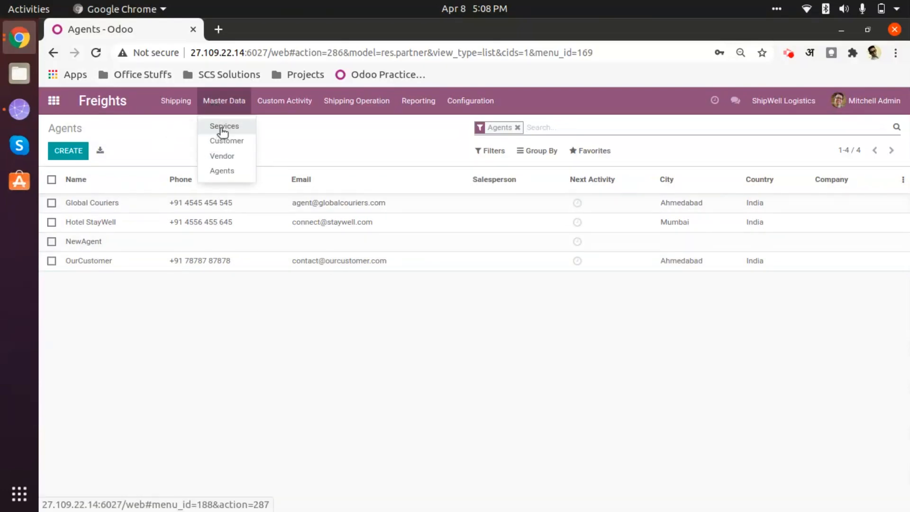
{"action": "left_click", "coordinate": [232, 141]}
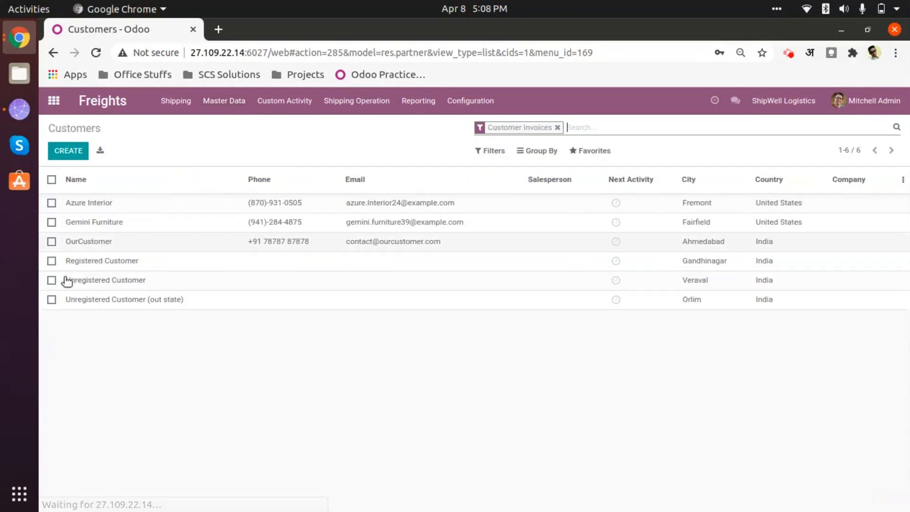
{"action": "left_click", "coordinate": [140, 243]}
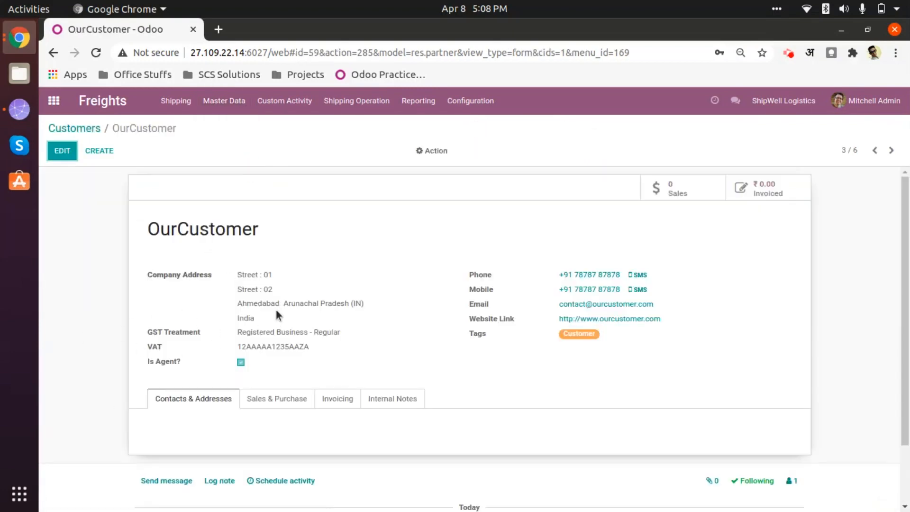
{"action": "scroll", "coordinate": [277, 315], "scroll_direction": "down", "scroll_amount": 1}
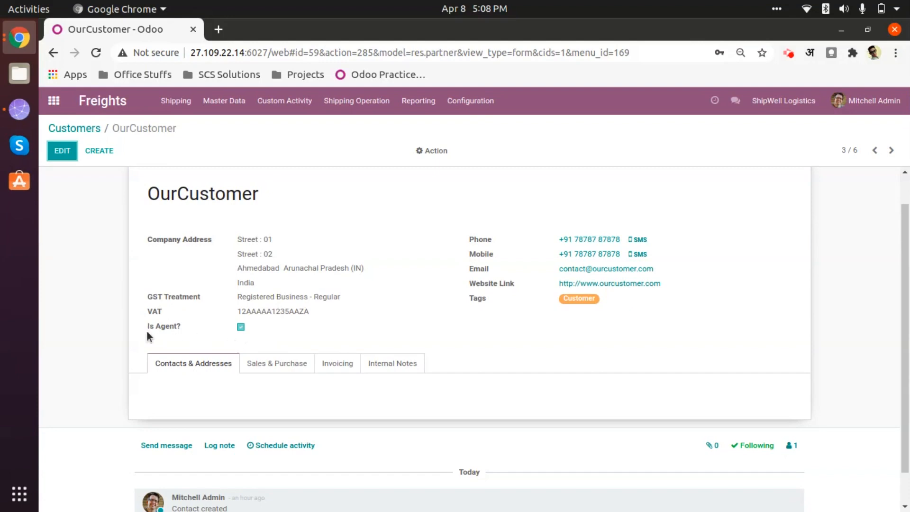
{"action": "left_click", "coordinate": [72, 128]}
Start a new Direct Shipping record, examine the choices offered for Customer and Agent, and discard the record.
{"action": "left_click", "coordinate": [185, 99]}
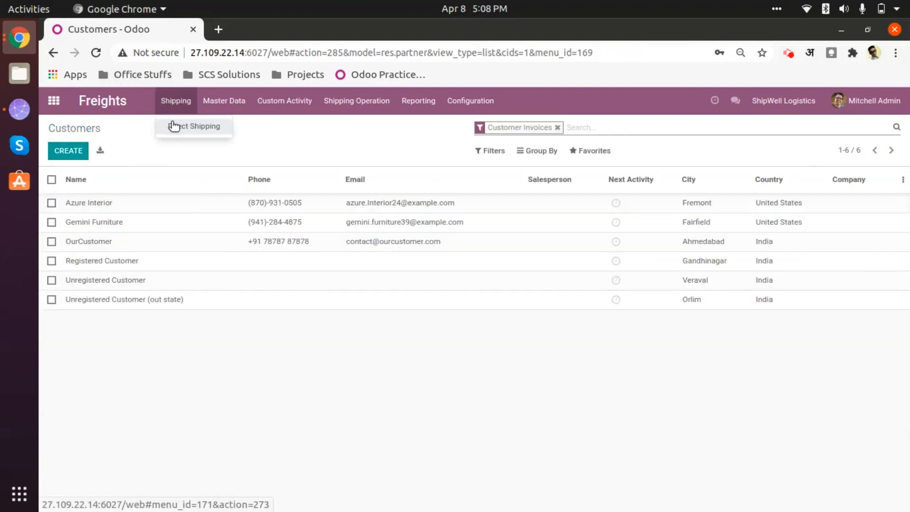
{"action": "left_click", "coordinate": [171, 125]}
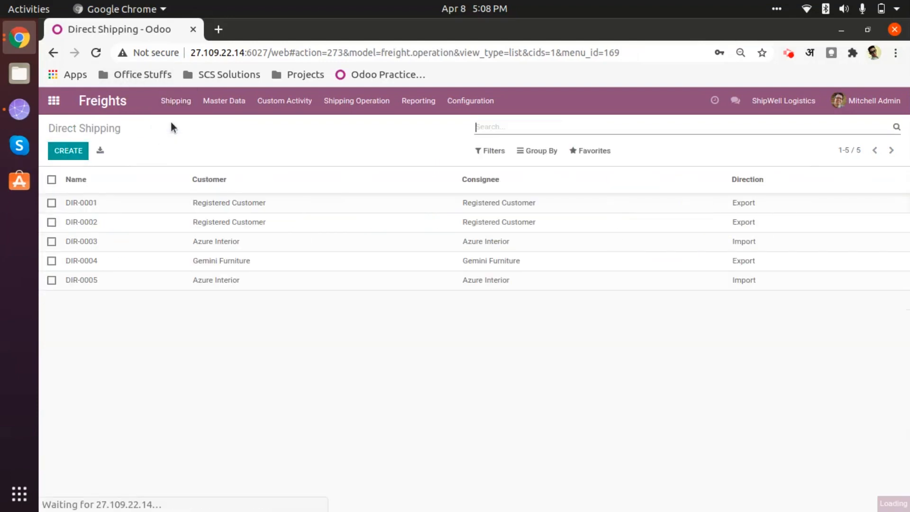
{"action": "left_click", "coordinate": [70, 151]}
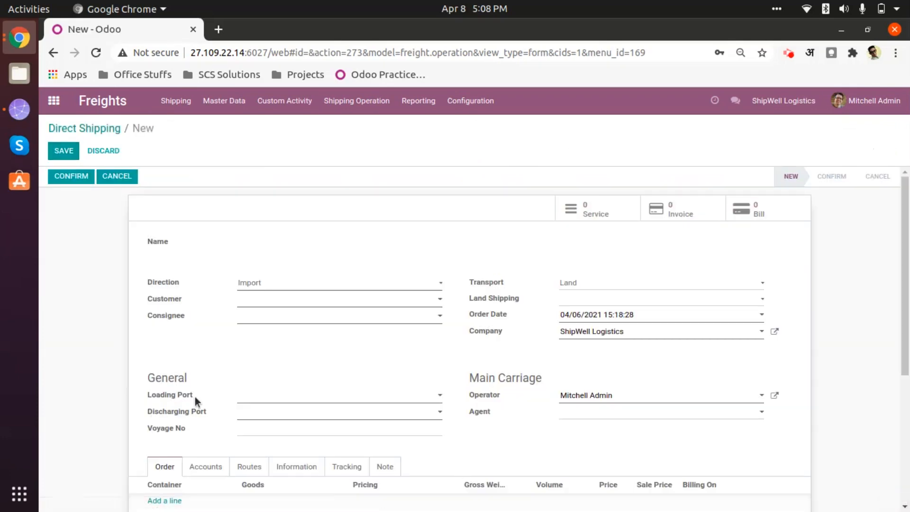
{"action": "left_click", "coordinate": [284, 306]}
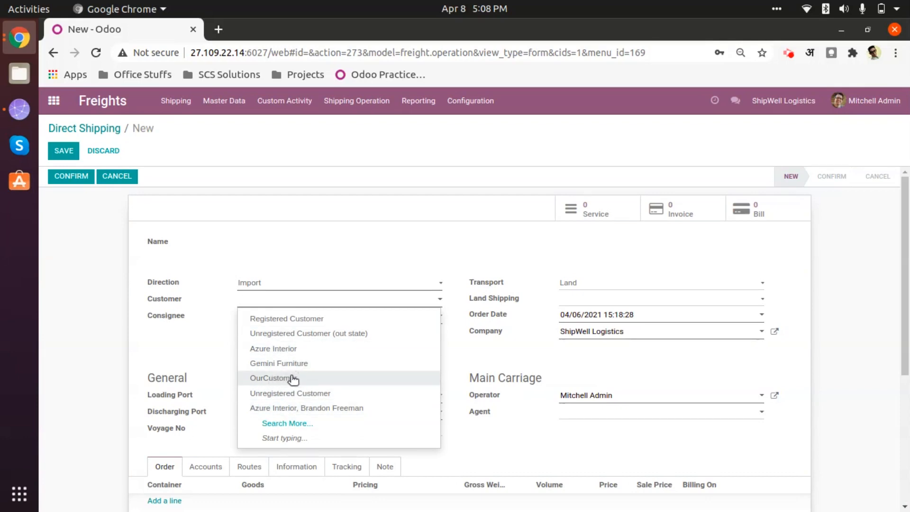
{"action": "left_click", "coordinate": [385, 216]}
{"action": "scroll", "coordinate": [513, 285], "scroll_direction": "down", "scroll_amount": 3}
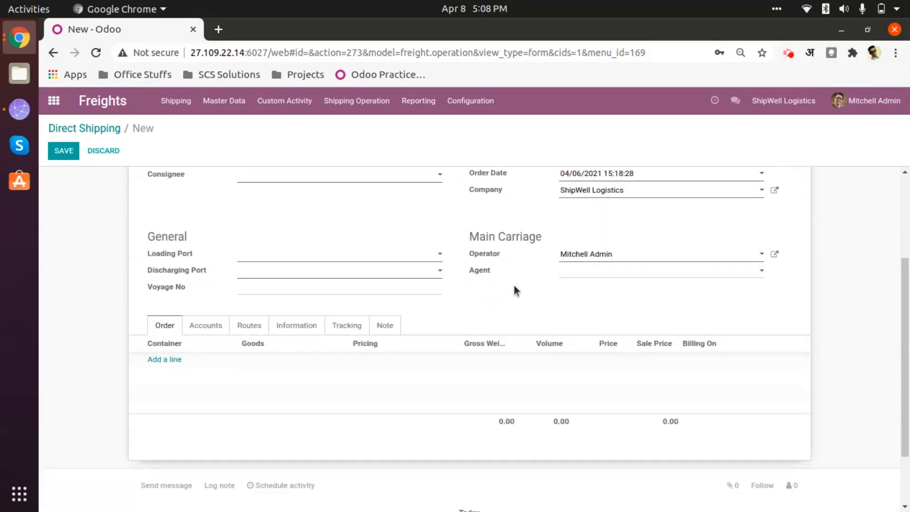
{"action": "left_click", "coordinate": [681, 274]}
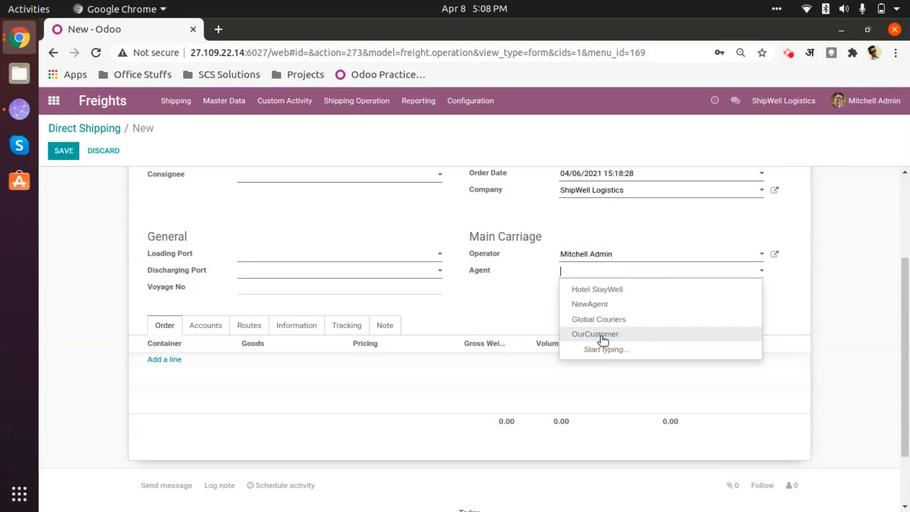
{"action": "left_click", "coordinate": [277, 158]}
{"action": "left_click", "coordinate": [110, 152]}
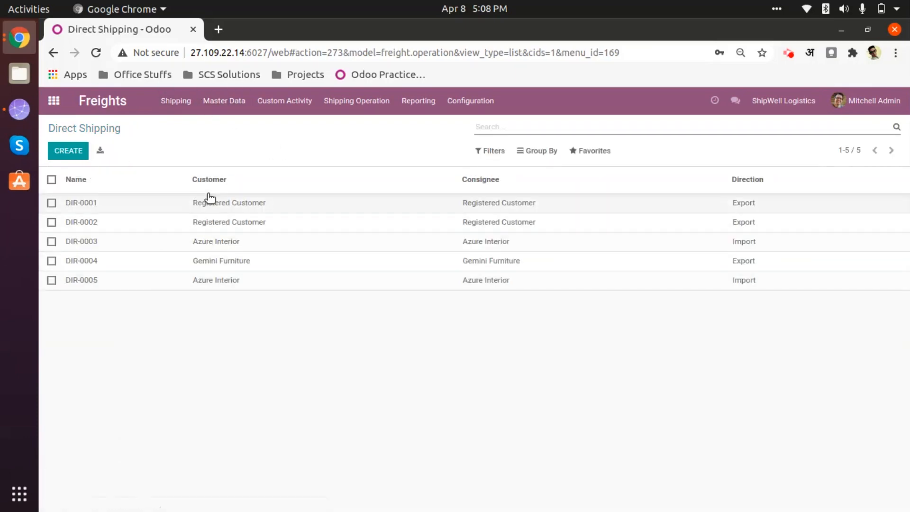
Reopen OurCustomer from the customer master data for editing, disable its Is Agent? option, and save the change.
{"action": "left_click", "coordinate": [224, 100]}
{"action": "left_click", "coordinate": [226, 142]}
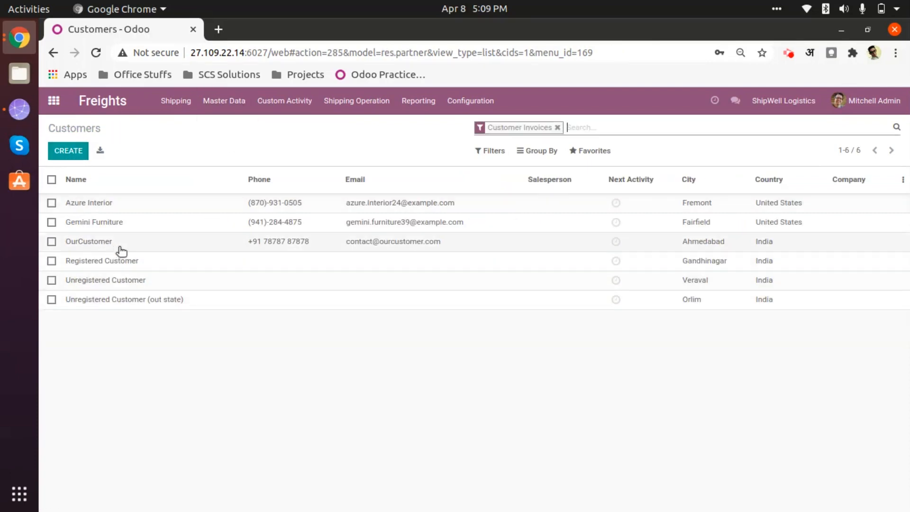
{"action": "left_click", "coordinate": [116, 247]}
{"action": "left_click", "coordinate": [67, 155]}
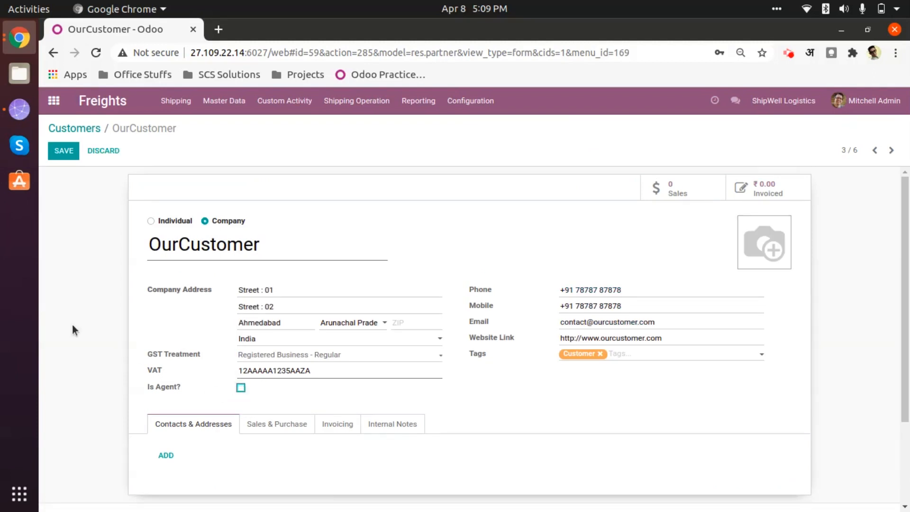
{"action": "left_click", "coordinate": [61, 149]}
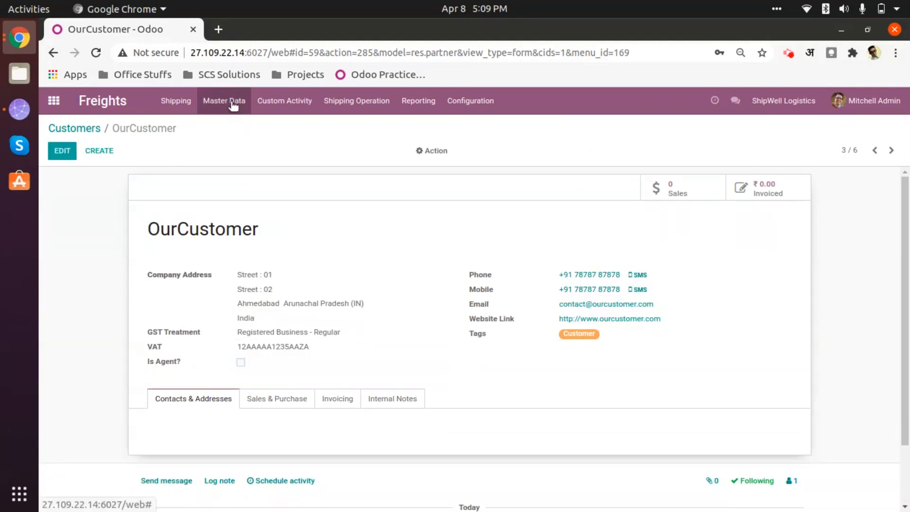
Start a new Direct Shipping record, check whether OurCustomer is offered under Customer and under Agent, and discard the record.
{"action": "left_click", "coordinate": [230, 101]}
{"action": "mouse_move", "coordinate": [174, 101]}
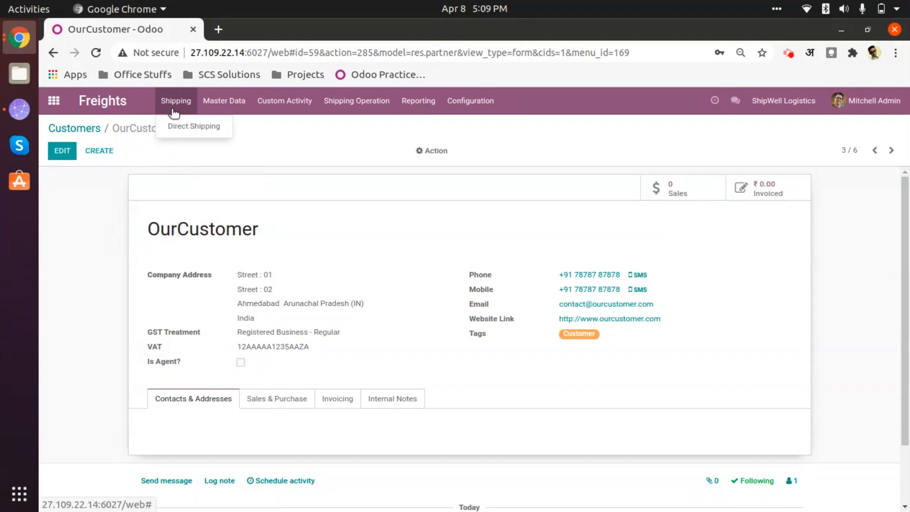
{"action": "left_click", "coordinate": [190, 127]}
{"action": "left_click", "coordinate": [72, 154]}
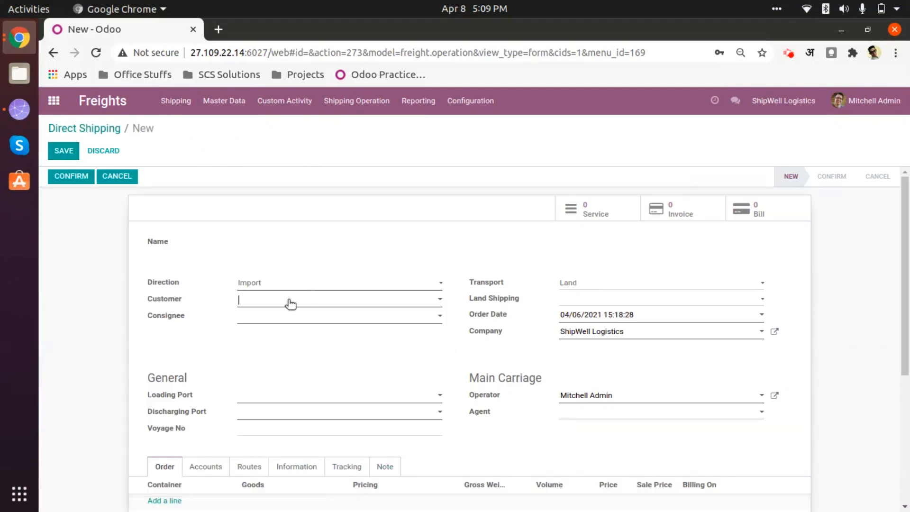
{"action": "left_click", "coordinate": [291, 304]}
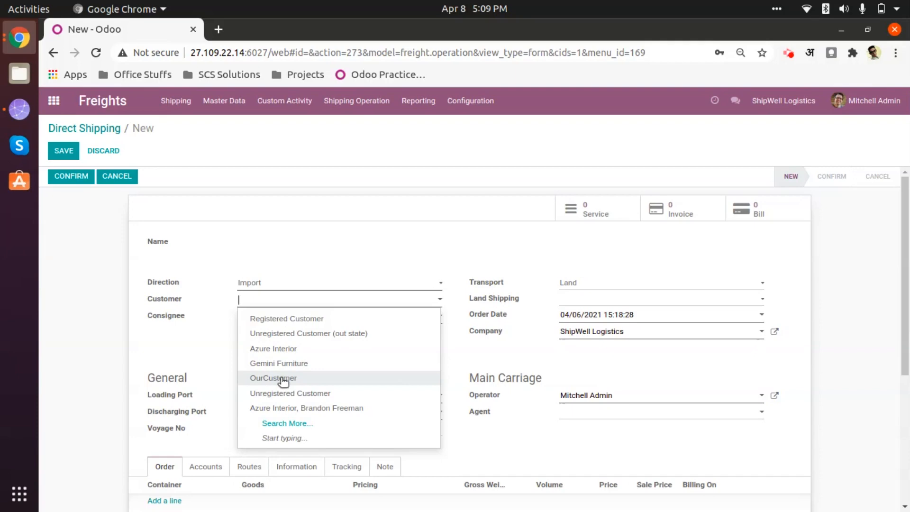
{"action": "left_click", "coordinate": [407, 274]}
{"action": "scroll", "coordinate": [770, 377], "scroll_direction": "down", "scroll_amount": 5}
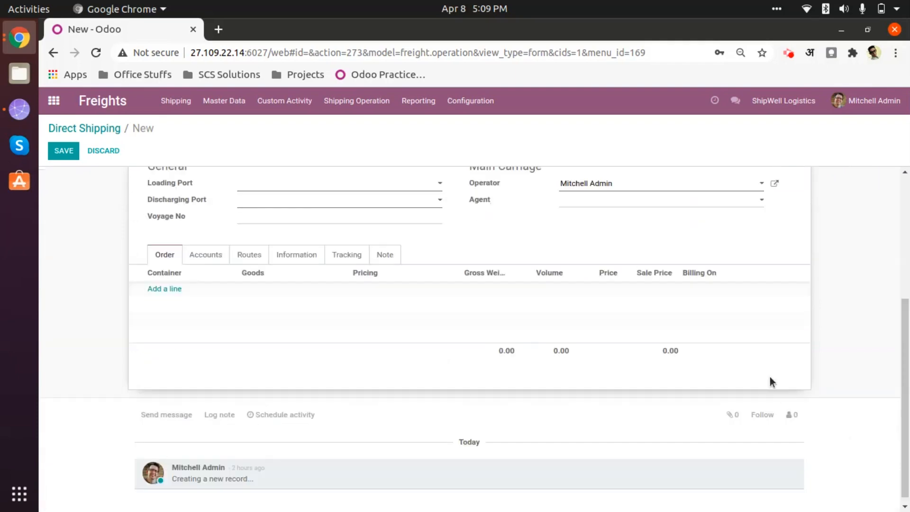
{"action": "left_click", "coordinate": [643, 203]}
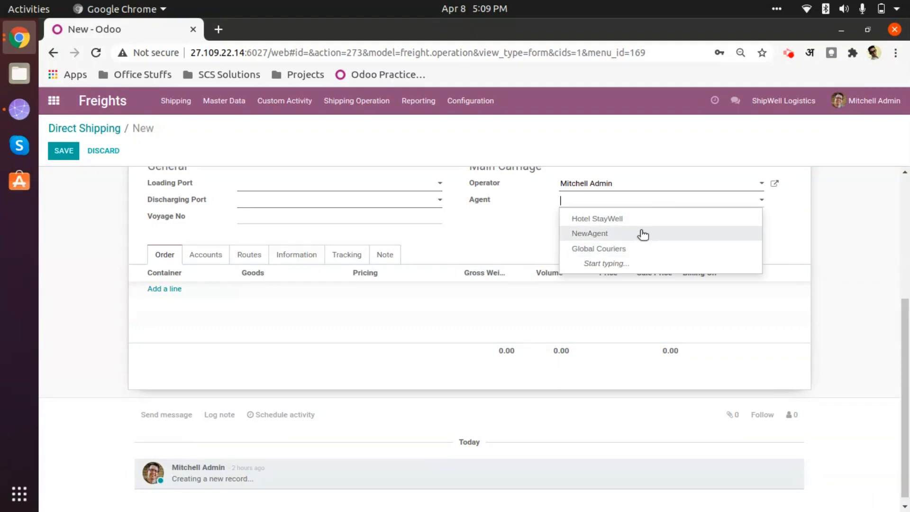
{"action": "left_click", "coordinate": [101, 242]}
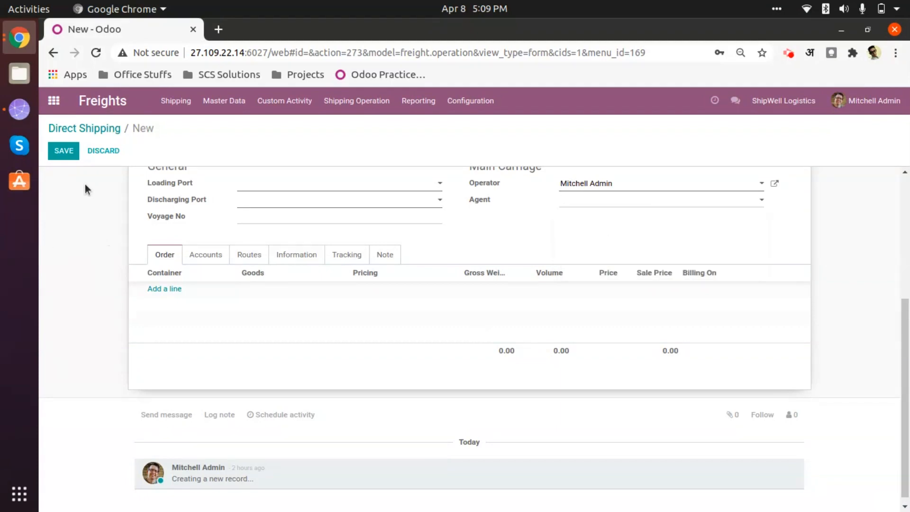
{"action": "left_click", "coordinate": [104, 151]}
Open OurCustomer from the customer master data, turn its Is Agent? option back on, and save the record.
{"action": "left_click", "coordinate": [223, 104]}
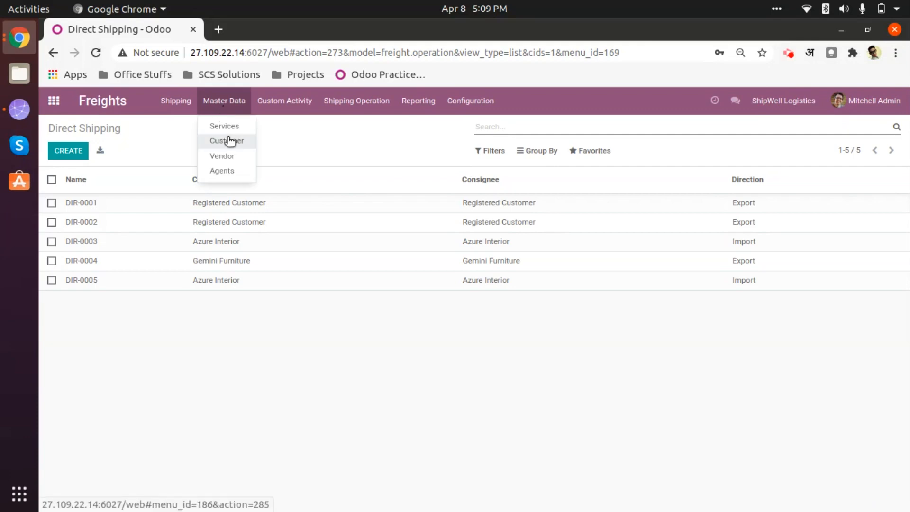
{"action": "left_click", "coordinate": [235, 155]}
{"action": "left_click", "coordinate": [227, 102]}
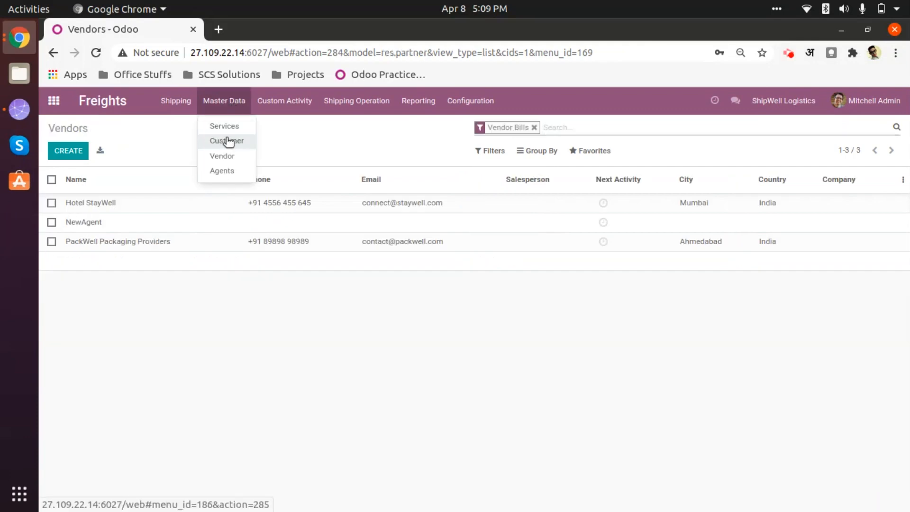
{"action": "left_click", "coordinate": [227, 141]}
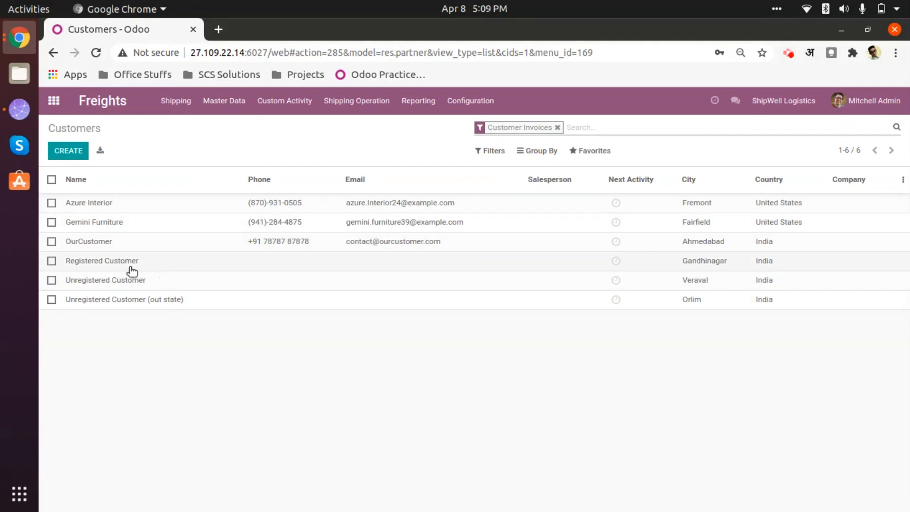
{"action": "left_click", "coordinate": [142, 246]}
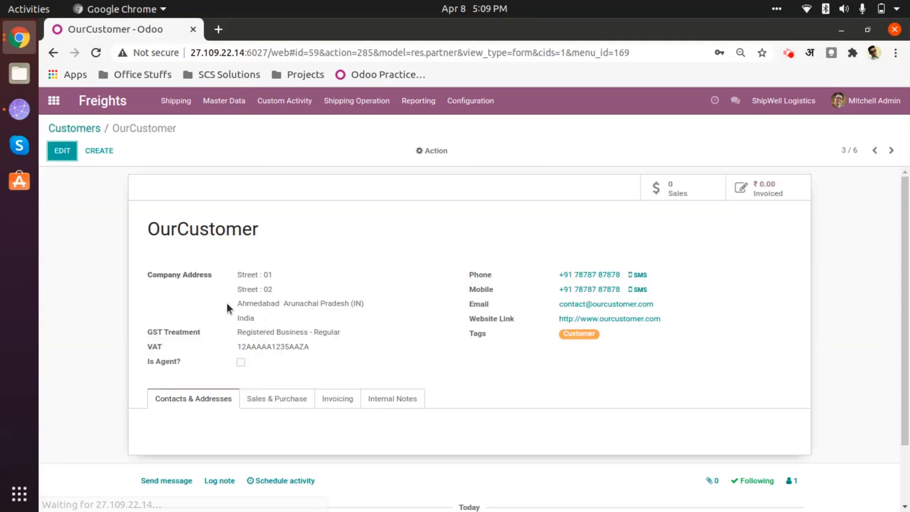
{"action": "scroll", "coordinate": [232, 298], "scroll_direction": "down", "scroll_amount": 2}
{"action": "scroll", "coordinate": [236, 297], "scroll_direction": "down", "scroll_amount": 1}
{"action": "left_click", "coordinate": [70, 158]}
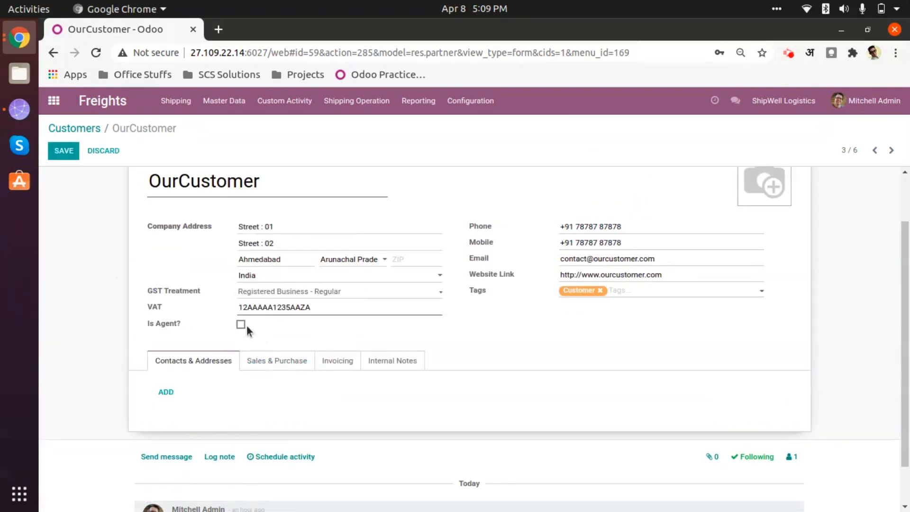
{"action": "left_click", "coordinate": [240, 325]}
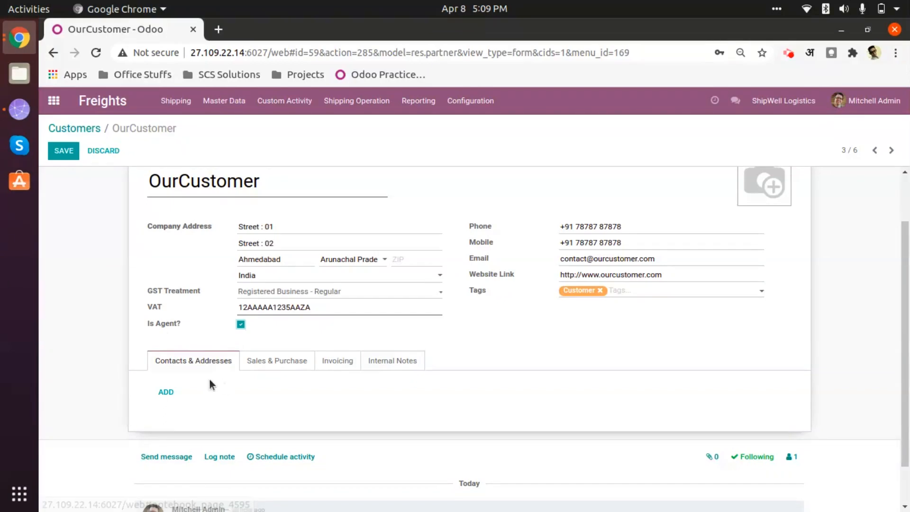
{"action": "left_click", "coordinate": [68, 154]}
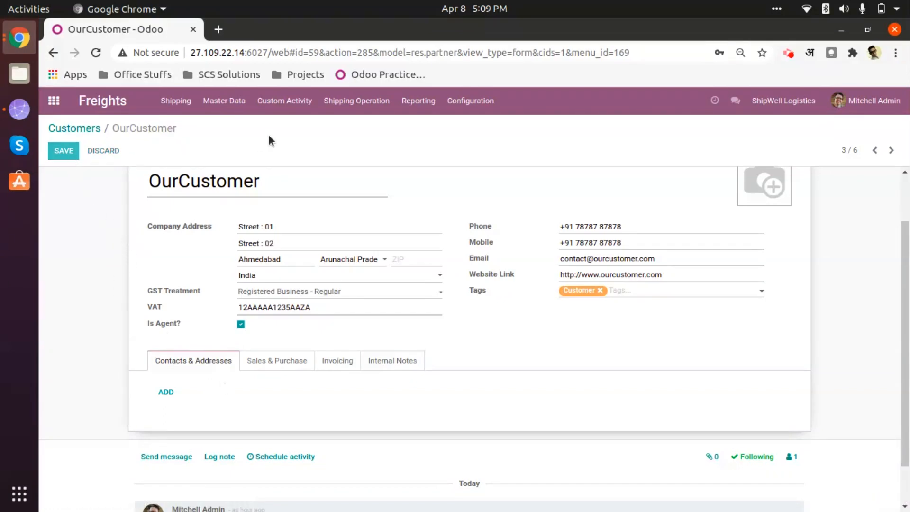
Start a new Direct Shipping record, view the Customer choices, pick OurCustomer as the Agent, and discard the record.
{"action": "left_click", "coordinate": [178, 103]}
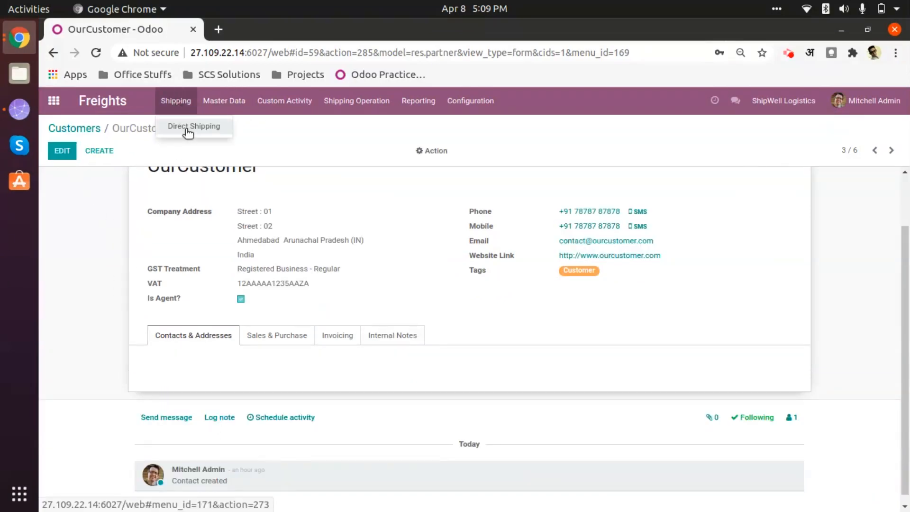
{"action": "left_click", "coordinate": [189, 125]}
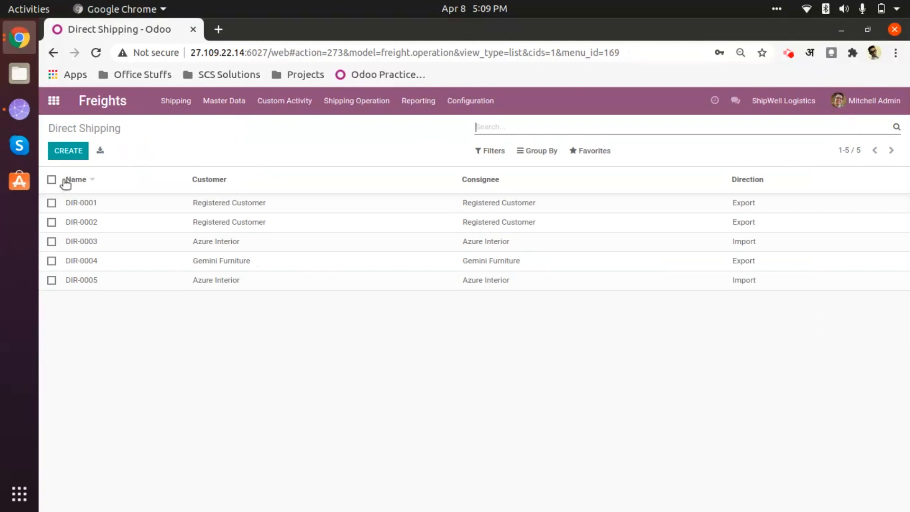
{"action": "left_click", "coordinate": [78, 149]}
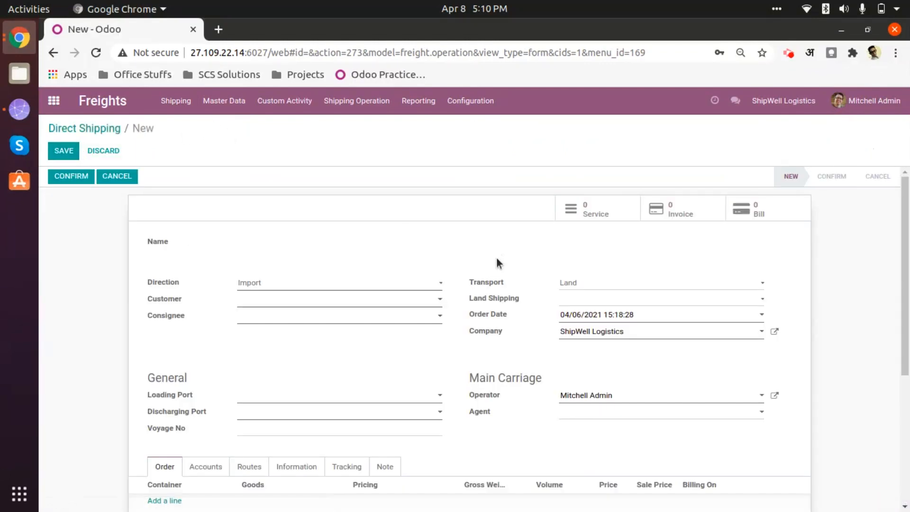
{"action": "left_click", "coordinate": [304, 302]}
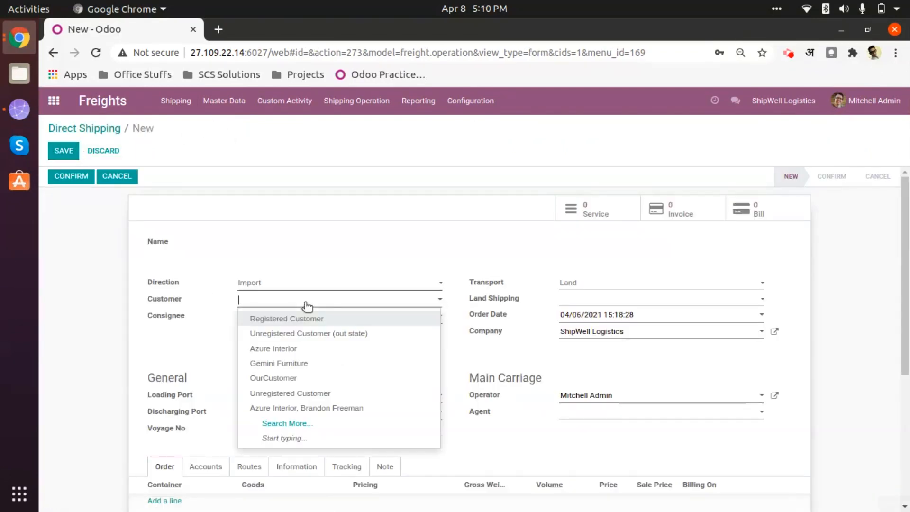
{"action": "left_click", "coordinate": [759, 417]}
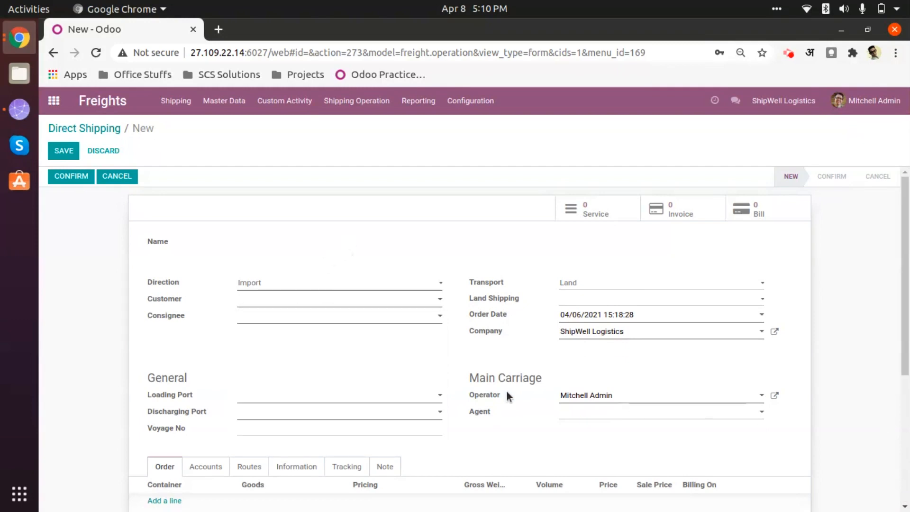
{"action": "scroll", "coordinate": [522, 437], "scroll_direction": "down", "scroll_amount": 3}
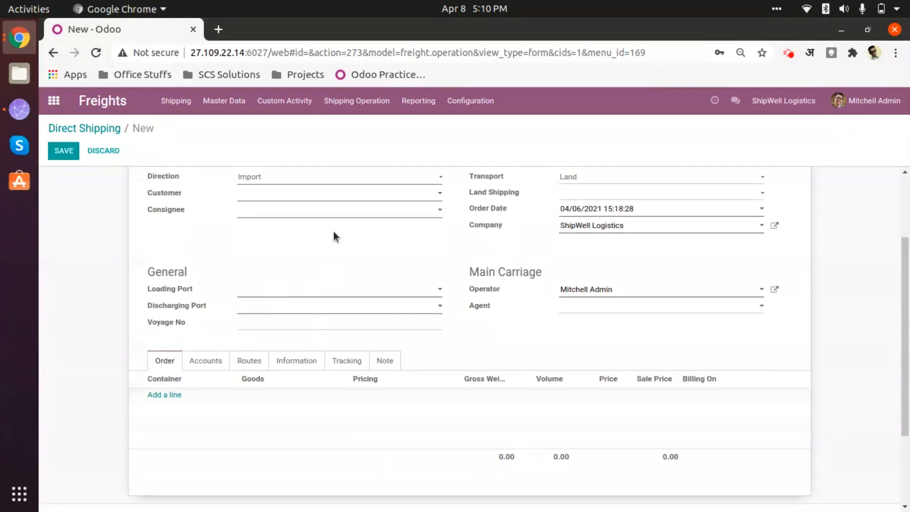
{"action": "left_click", "coordinate": [627, 310]}
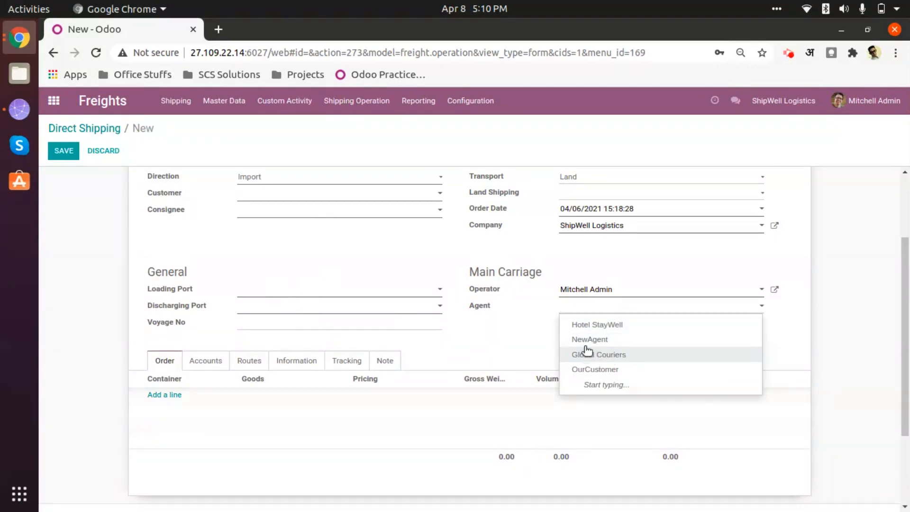
{"action": "left_click", "coordinate": [618, 369]}
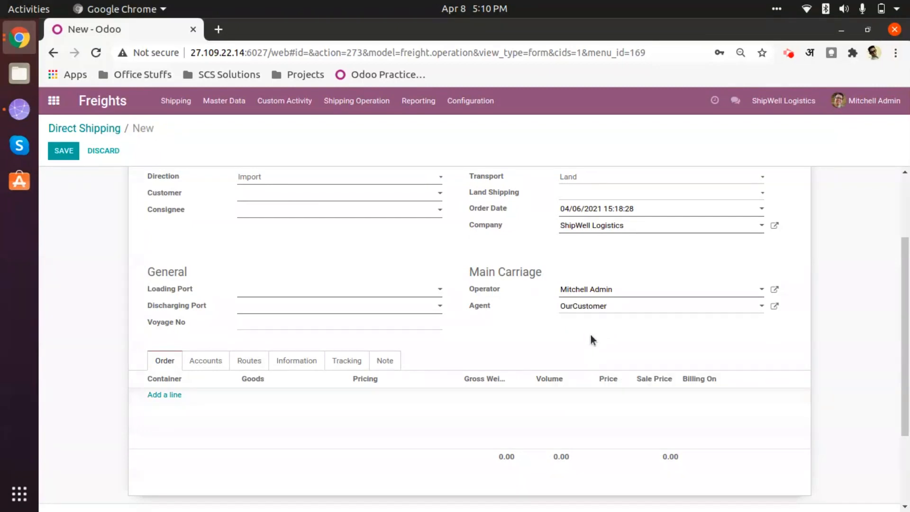
{"action": "left_click", "coordinate": [107, 156]}
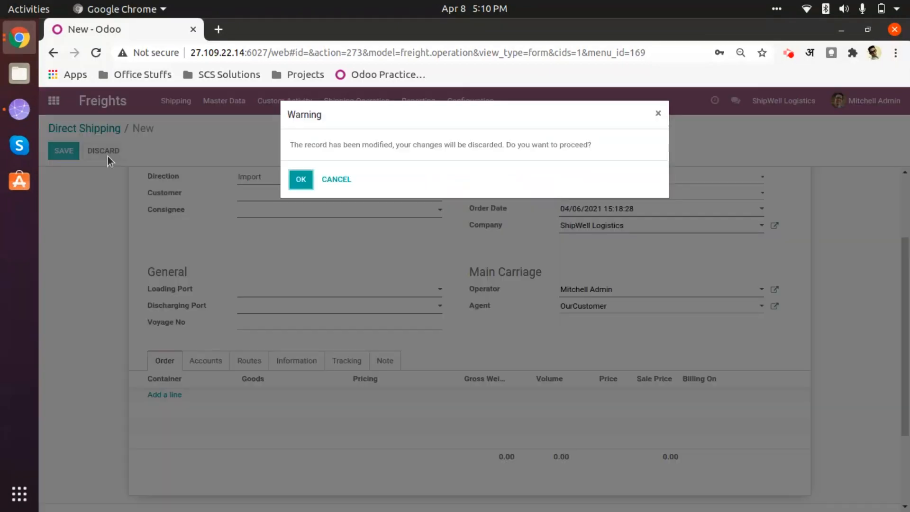
{"action": "left_click", "coordinate": [302, 179]}
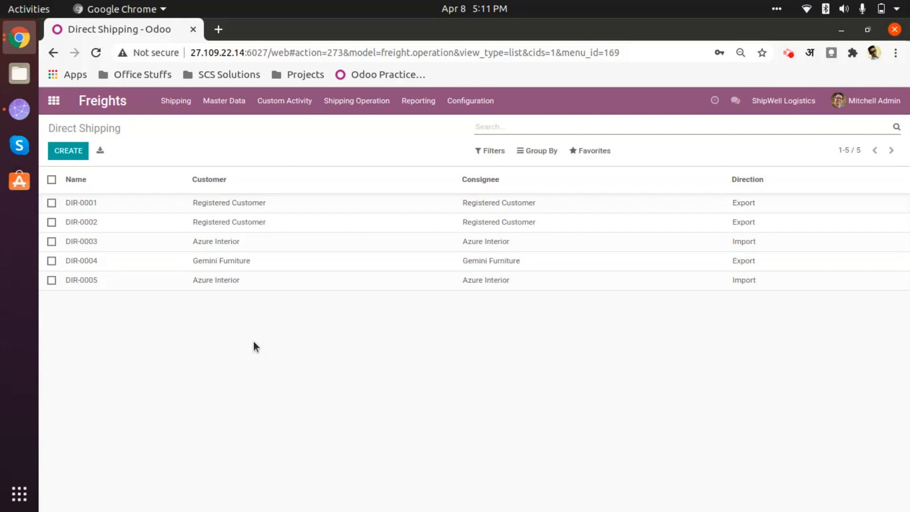
{"action": "left_click", "coordinate": [227, 105]}
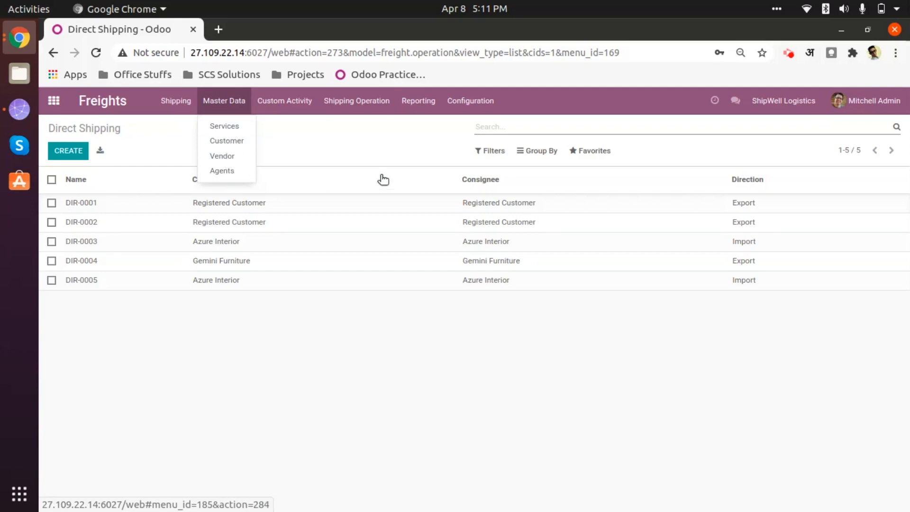
{"action": "left_click", "coordinate": [341, 142]}
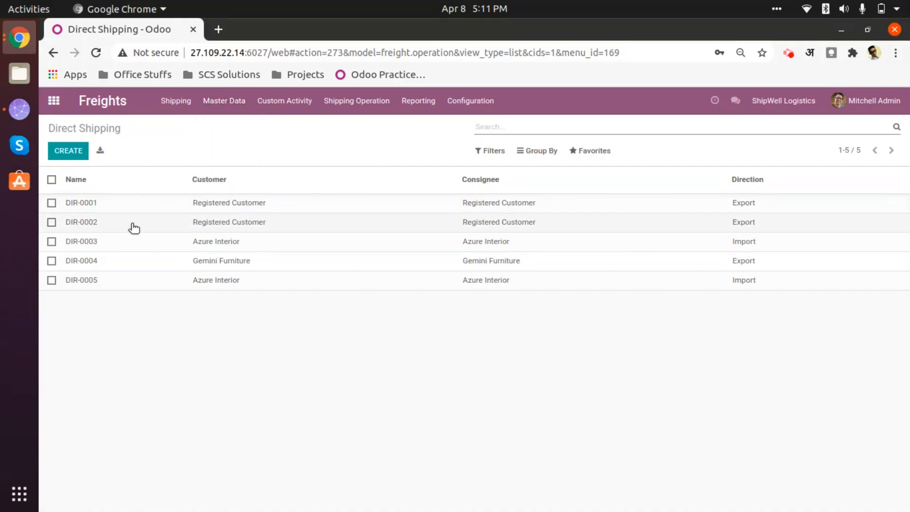
{"action": "left_click", "coordinate": [175, 105]}
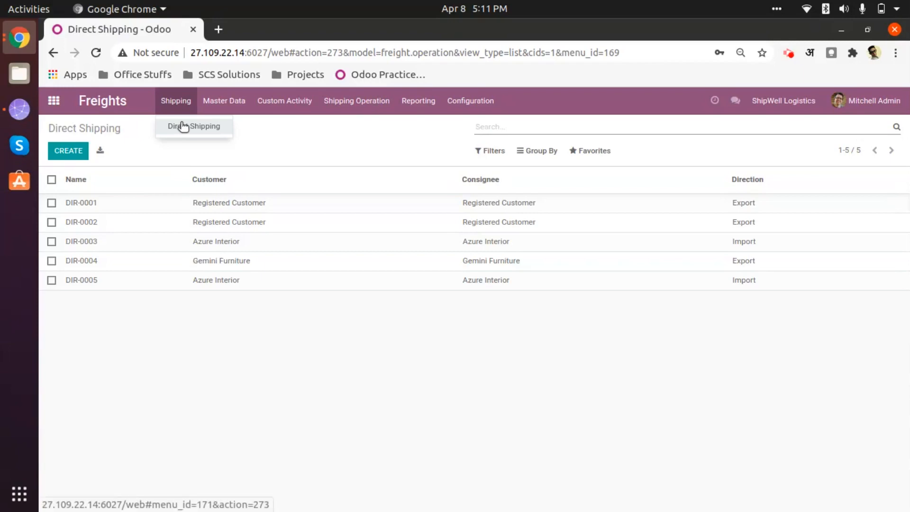
{"action": "left_click", "coordinate": [187, 127]}
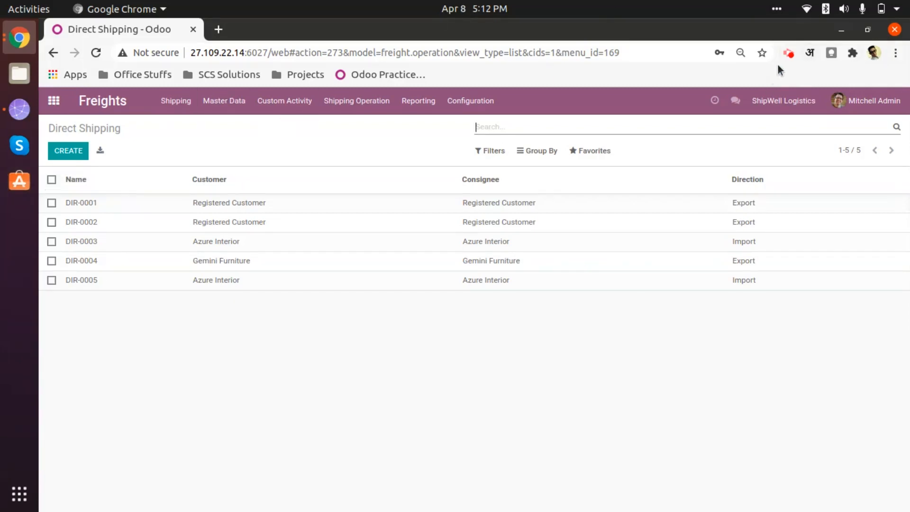
{"action": "left_click", "coordinate": [791, 52]}
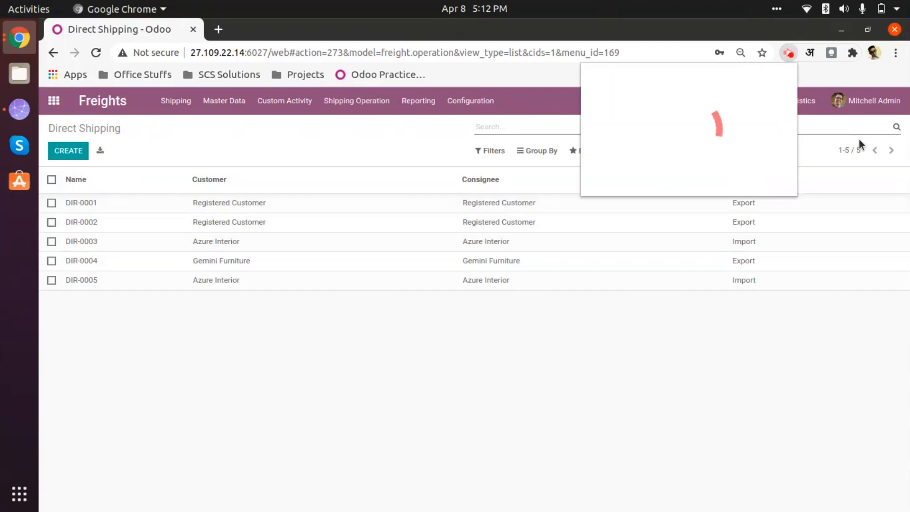